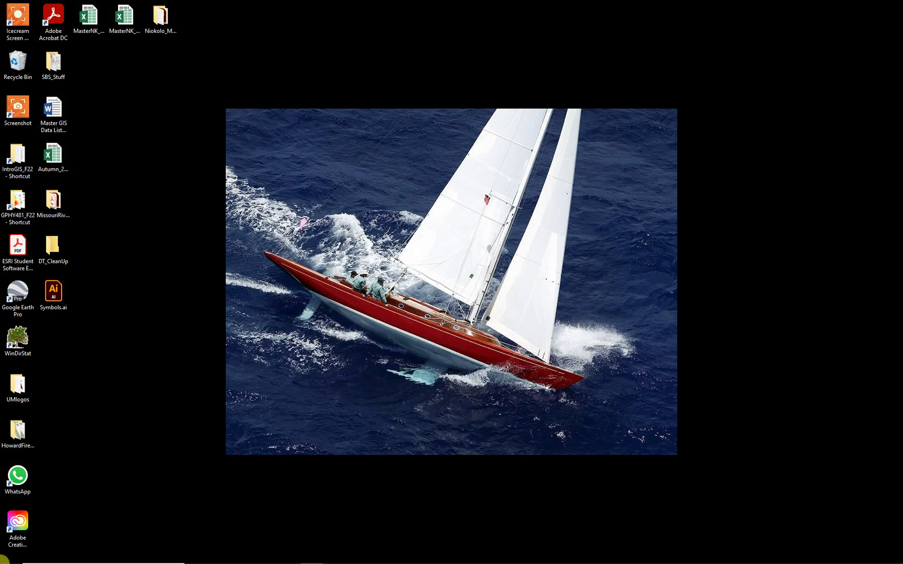
- Open the Windows Start menu, then close it to return to the desktop
left_click(8, 556)
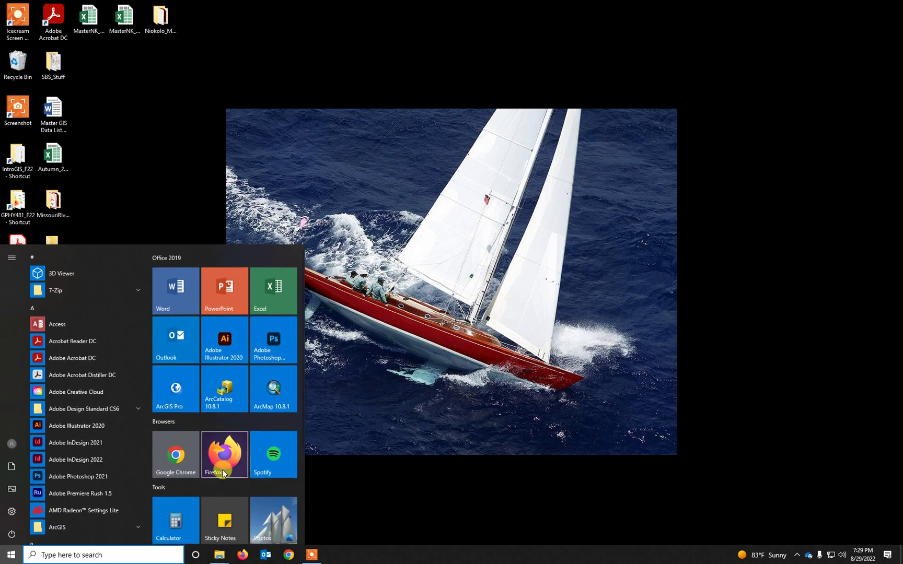
left_click(603, 381)
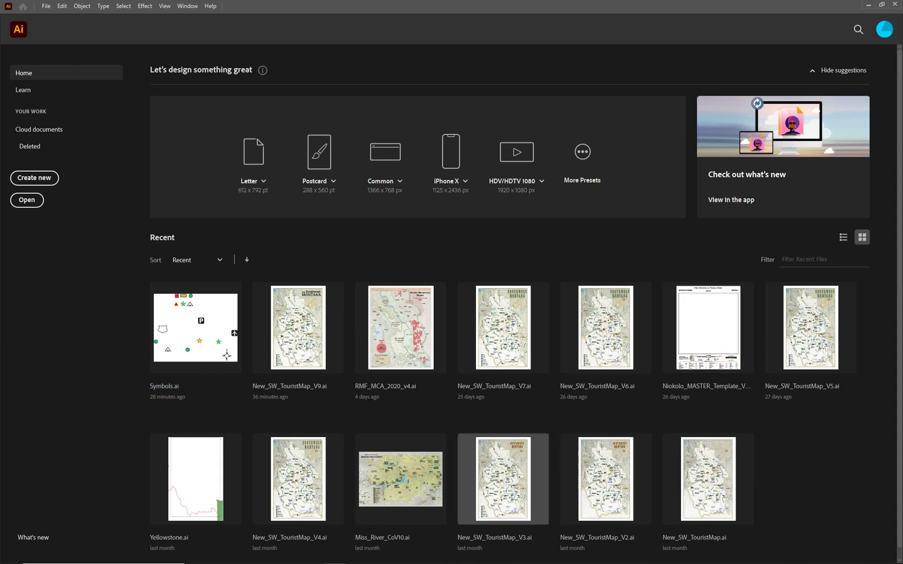
- Create a new 8.5 × 11 in Letter document, switching units to Points and back to Inches
left_click(45, 181)
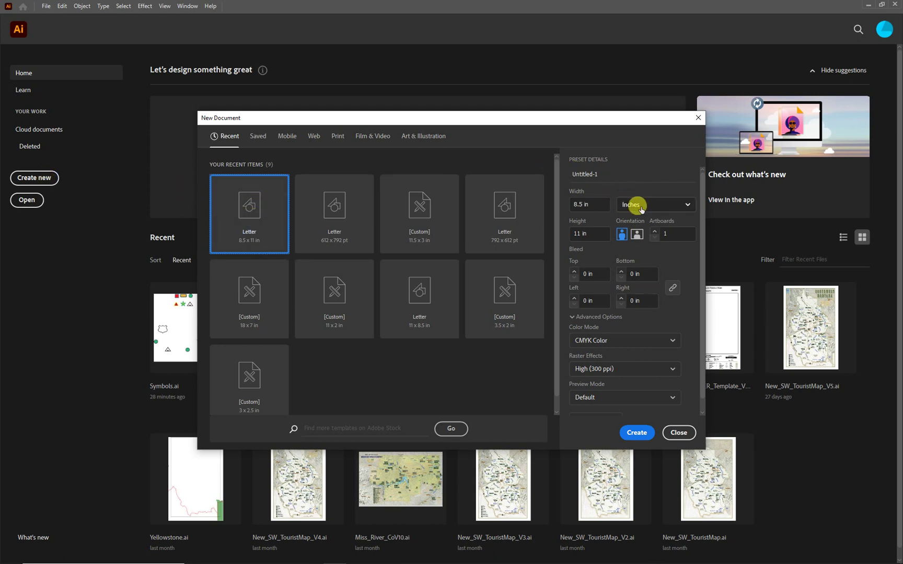
left_click(671, 204)
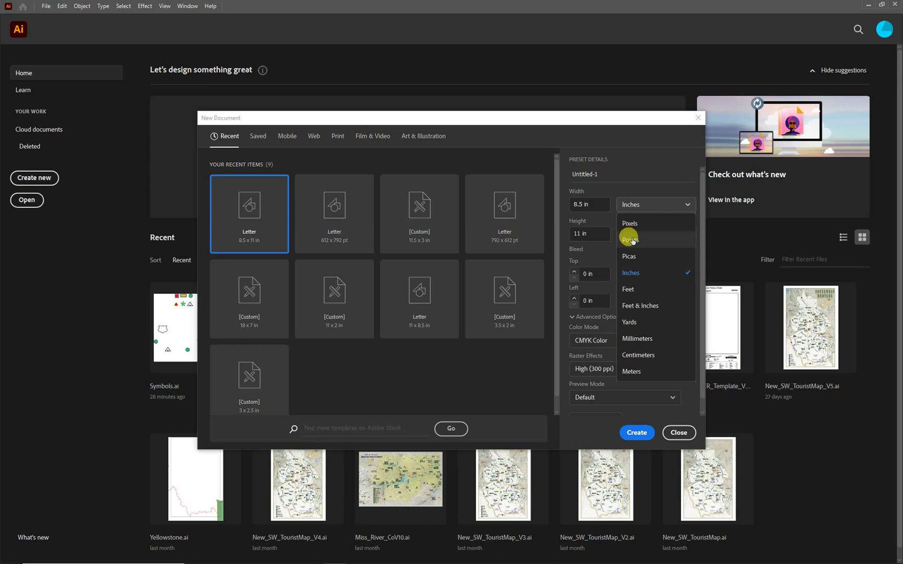
left_click(634, 240)
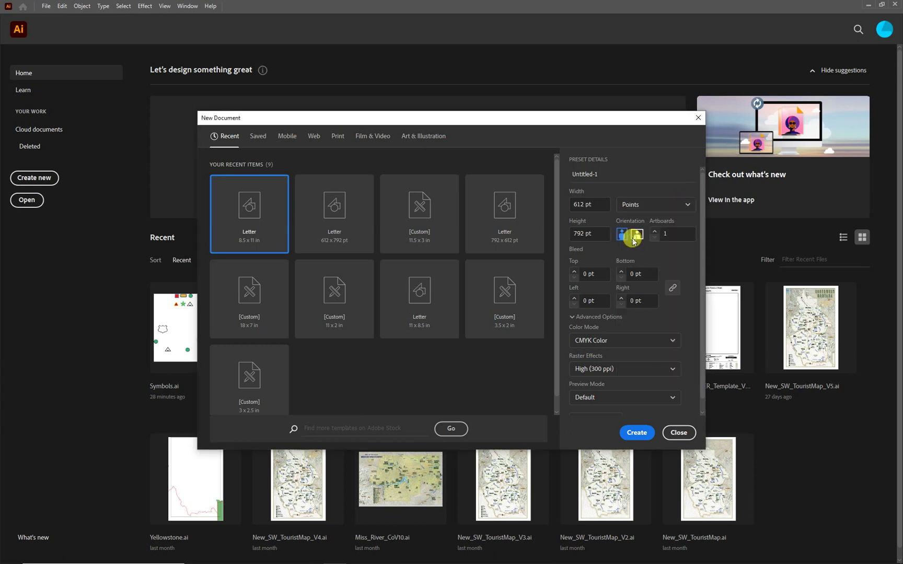
left_click(655, 205)
left_click(634, 273)
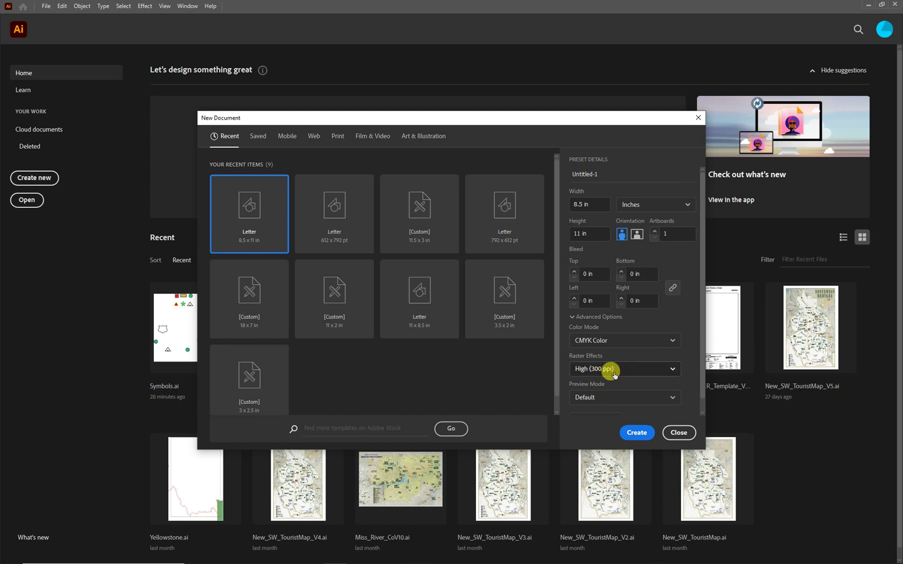
left_click(637, 433)
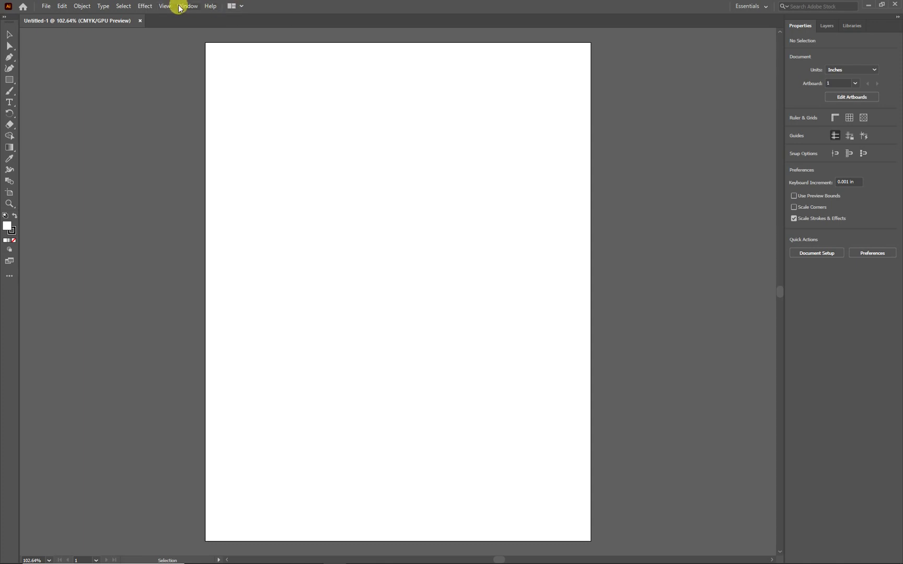
- Turn on rulers from the Properties panel, checking the File and View menus along the way
left_click(45, 5)
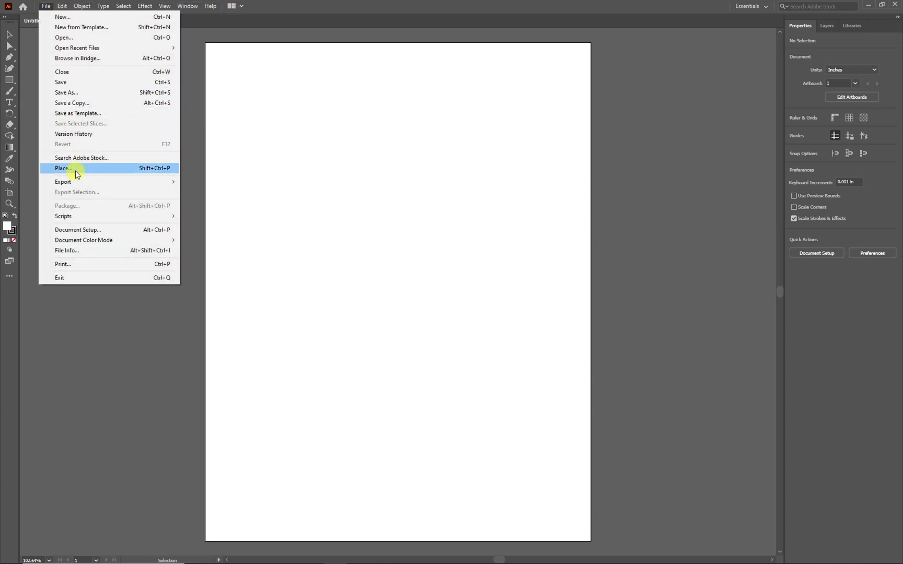
key("Escape")
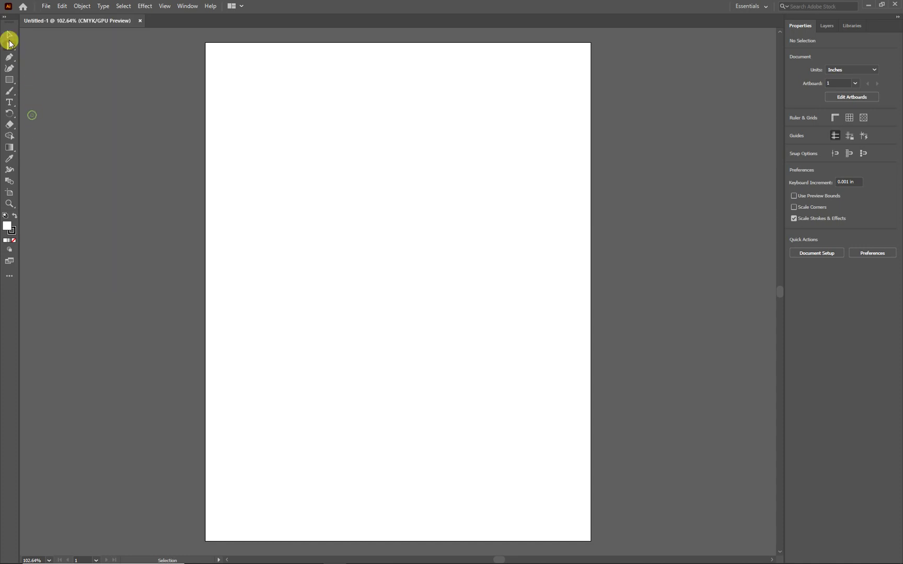
left_click(834, 121)
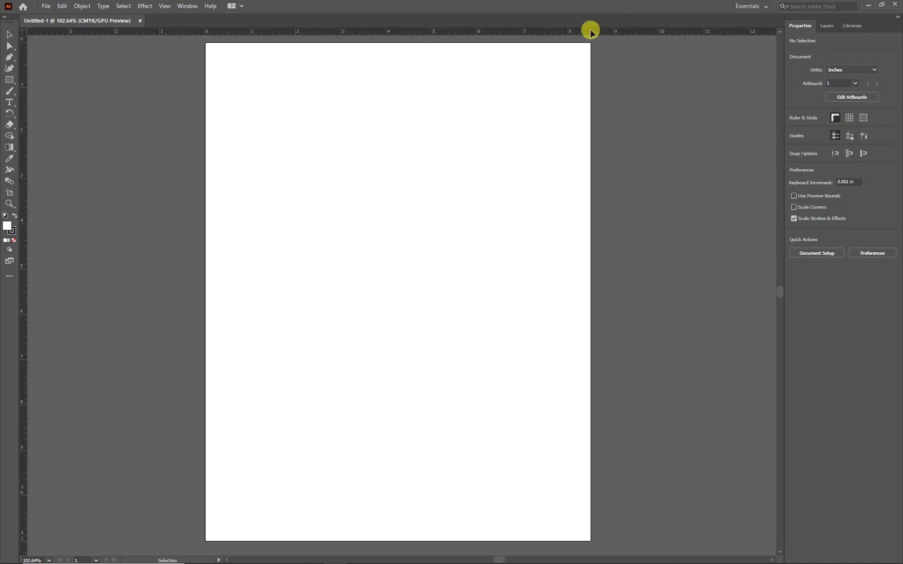
left_click(165, 7)
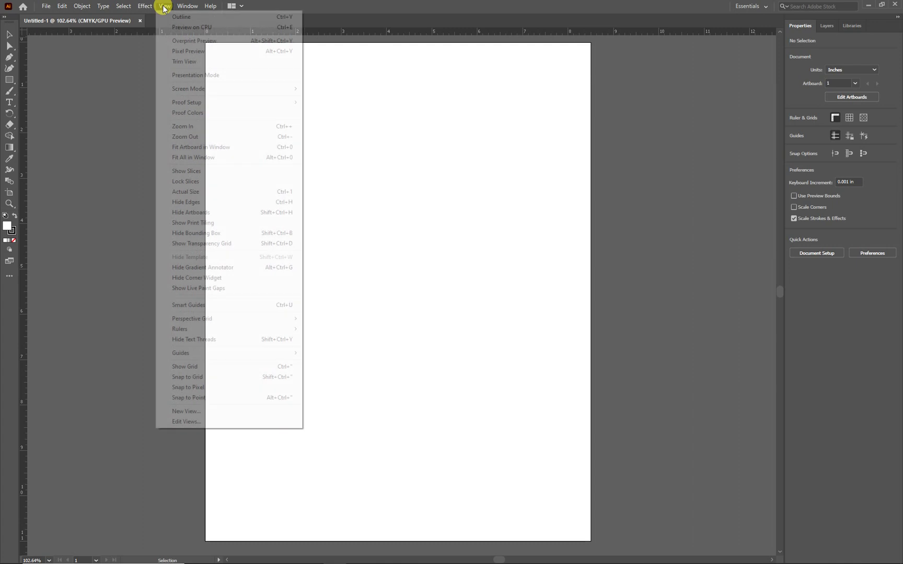
mouse_move(187, 330)
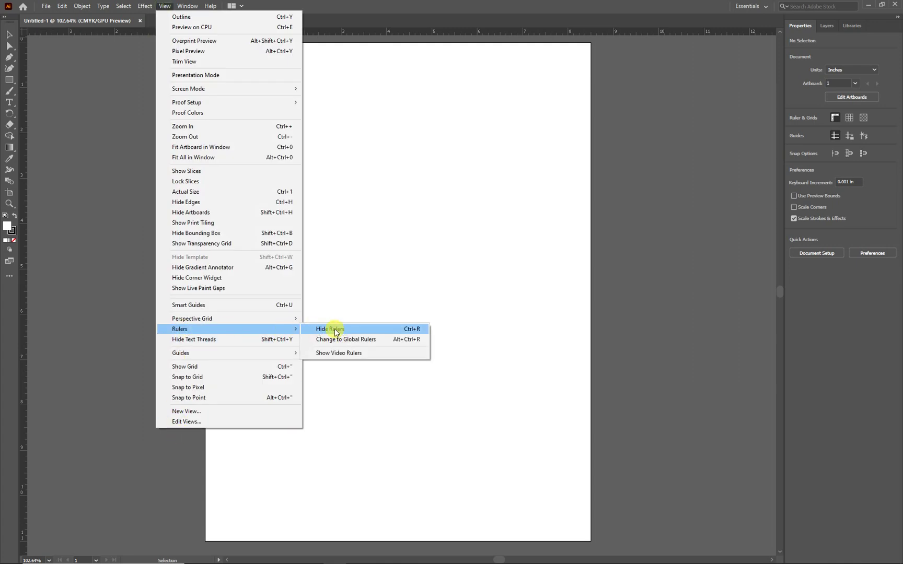
left_click(92, 311)
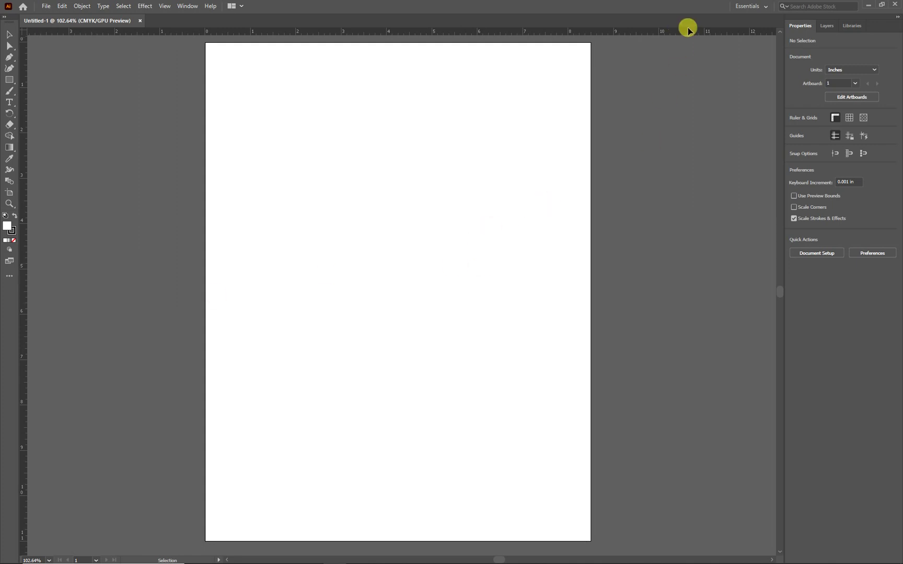
left_click(765, 8)
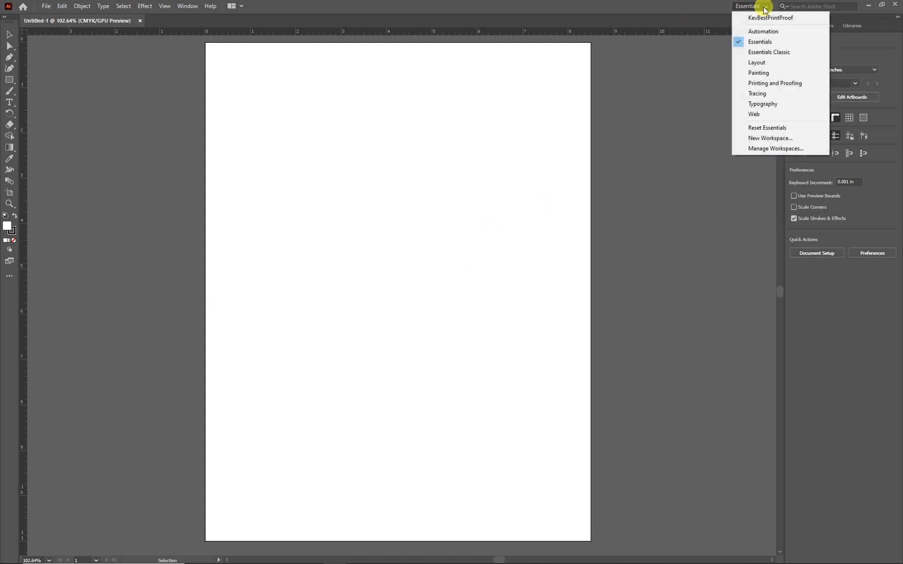
- Switch to the Essentials Classic workspace and review the Window > Workspace list
left_click(767, 53)
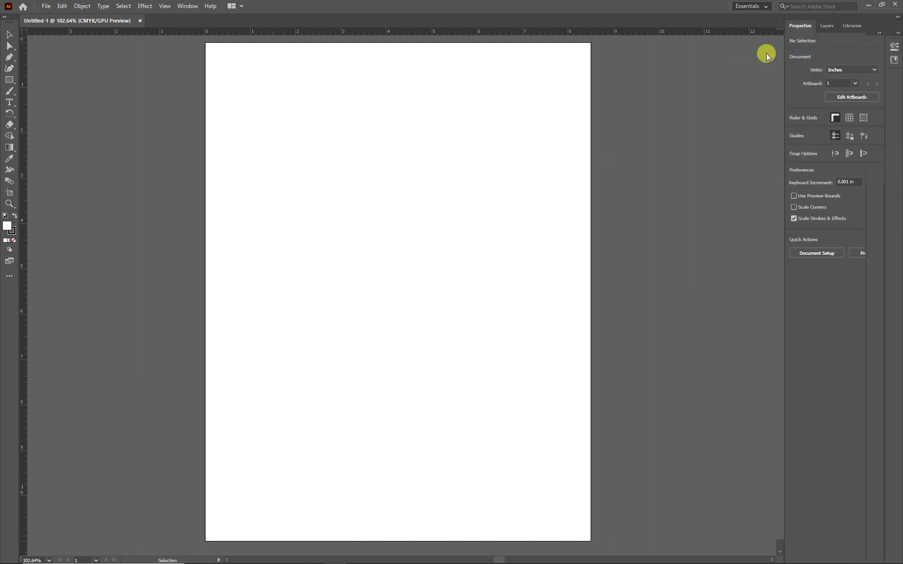
left_click(188, 8)
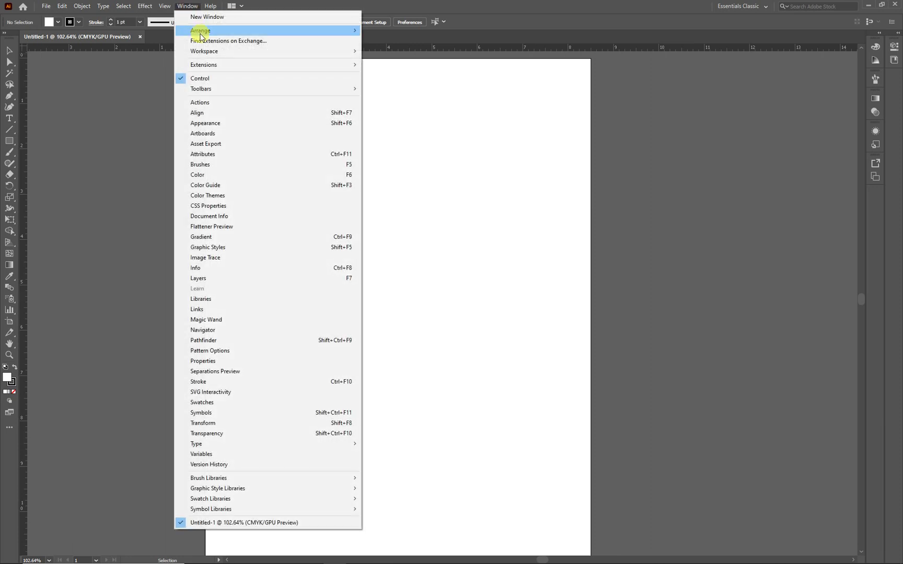
mouse_move(222, 52)
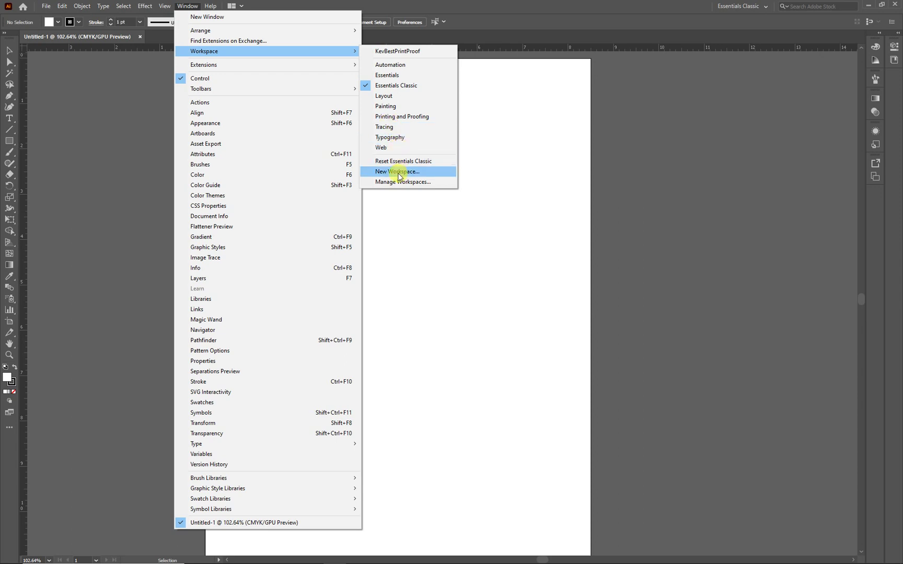
left_click(750, 213)
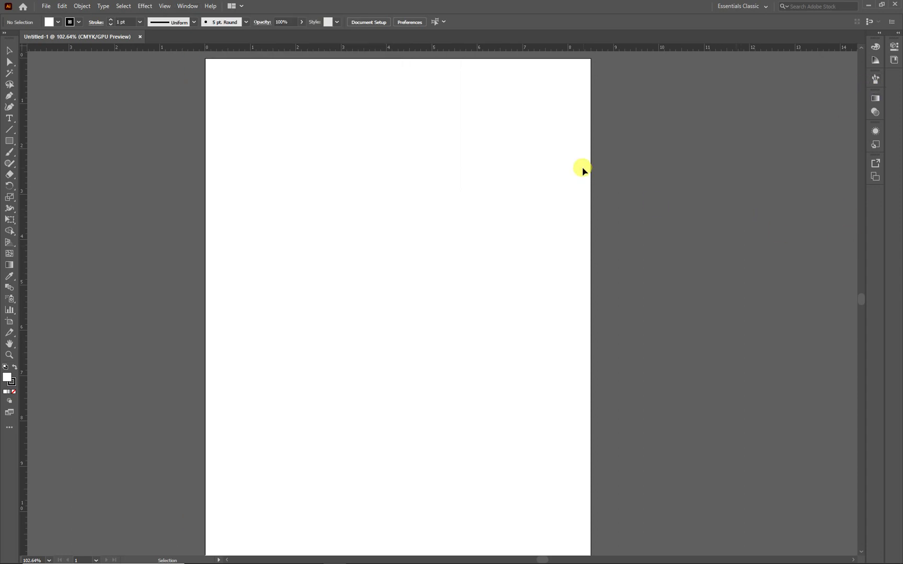
- Open the Layers and Stroke panels, hiding then showing all Stroke options
left_click(188, 6)
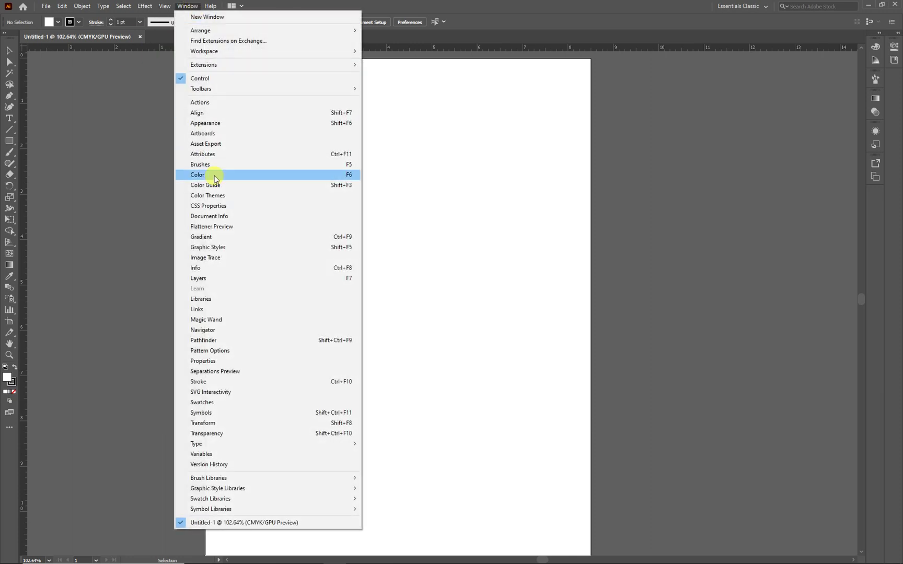
left_click(198, 278)
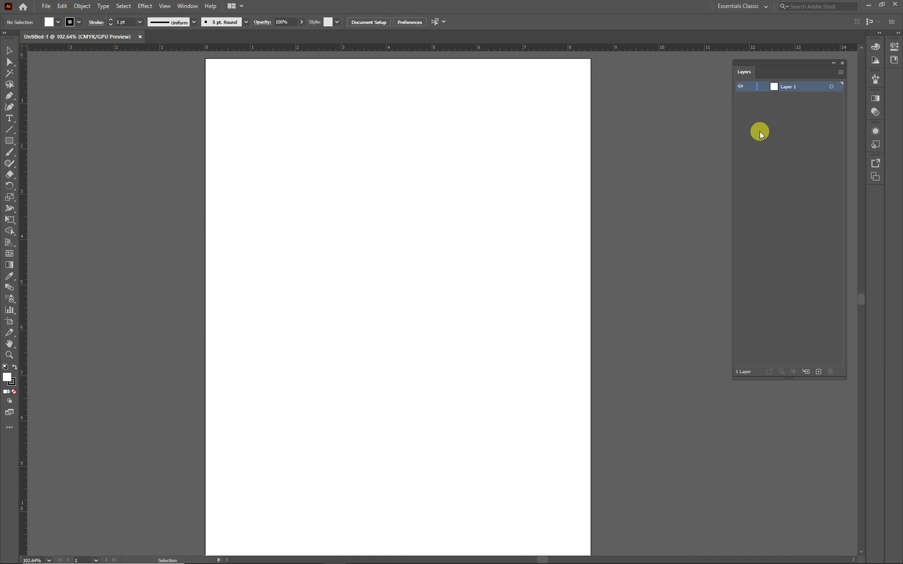
left_click(190, 6)
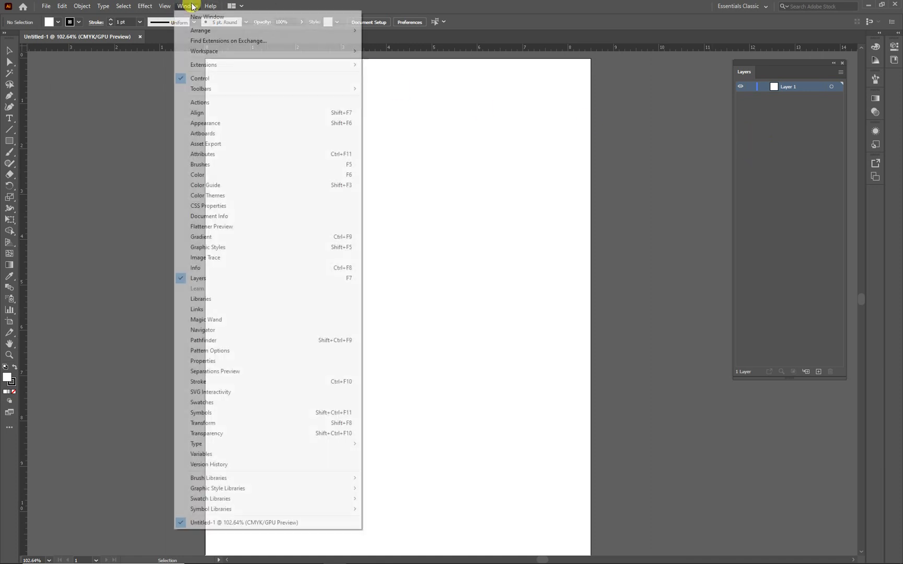
left_click(195, 382)
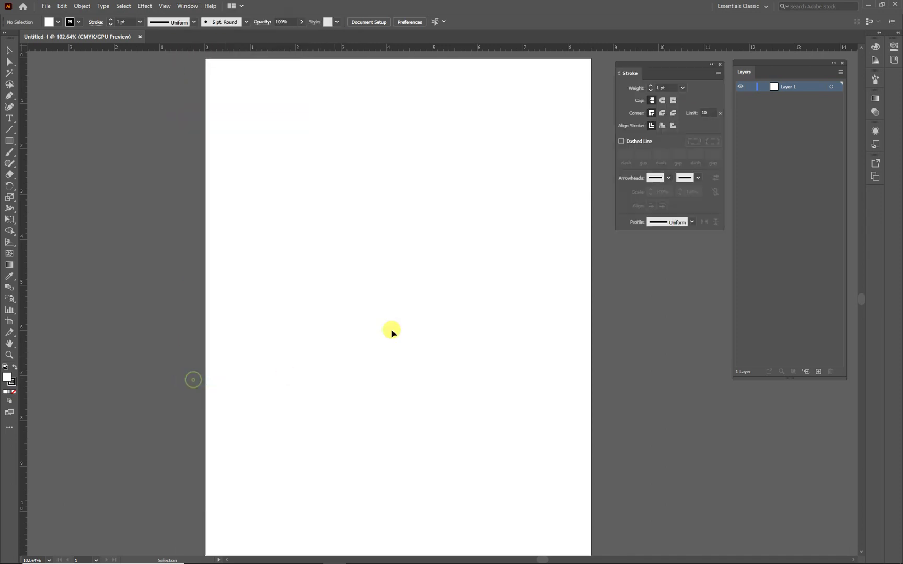
left_click(718, 76)
left_click(741, 77)
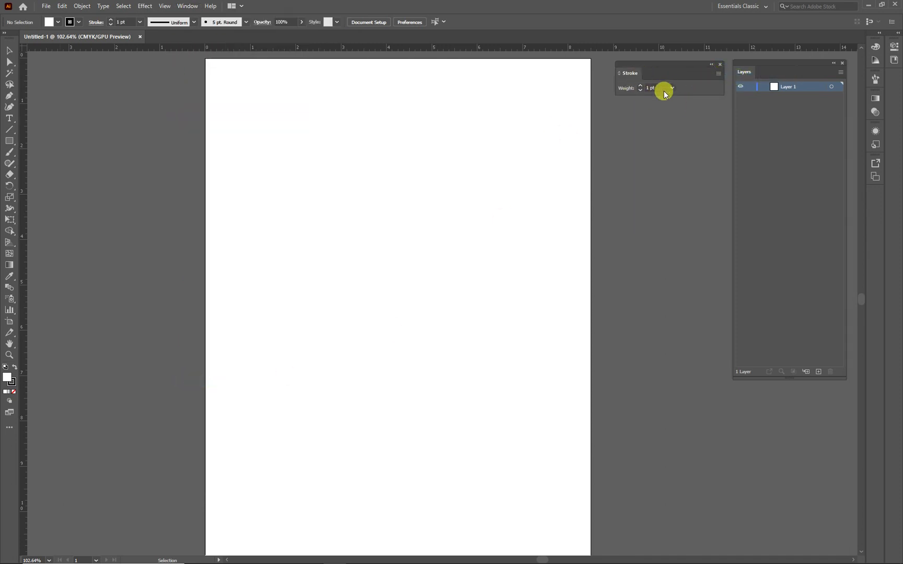
left_click(718, 74)
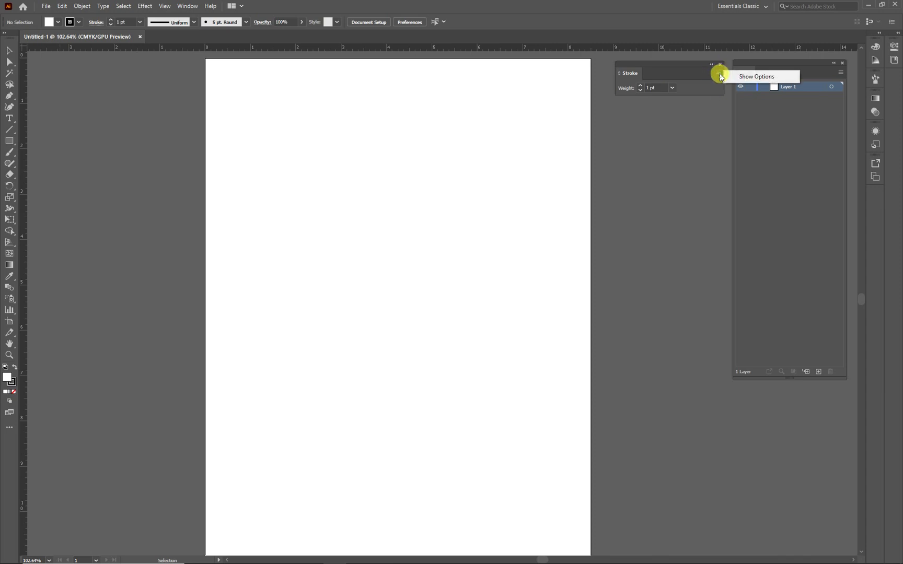
left_click(747, 77)
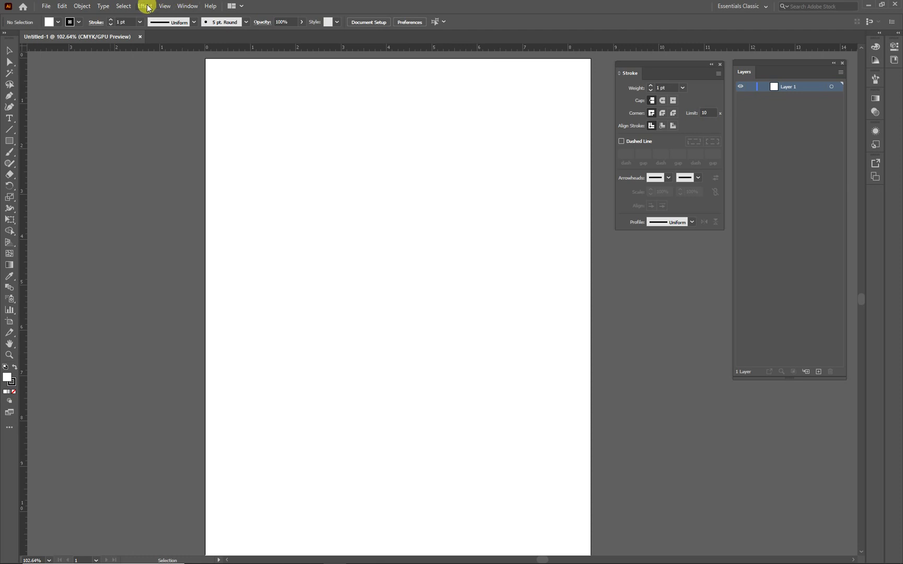
- Open the Symbols panel and move it to the left of the page
left_click(186, 6)
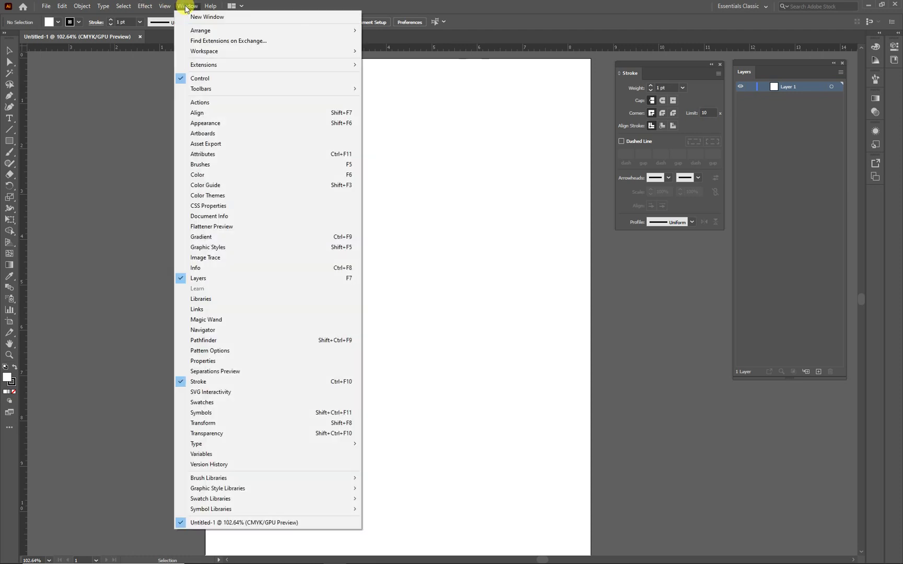
left_click(197, 414)
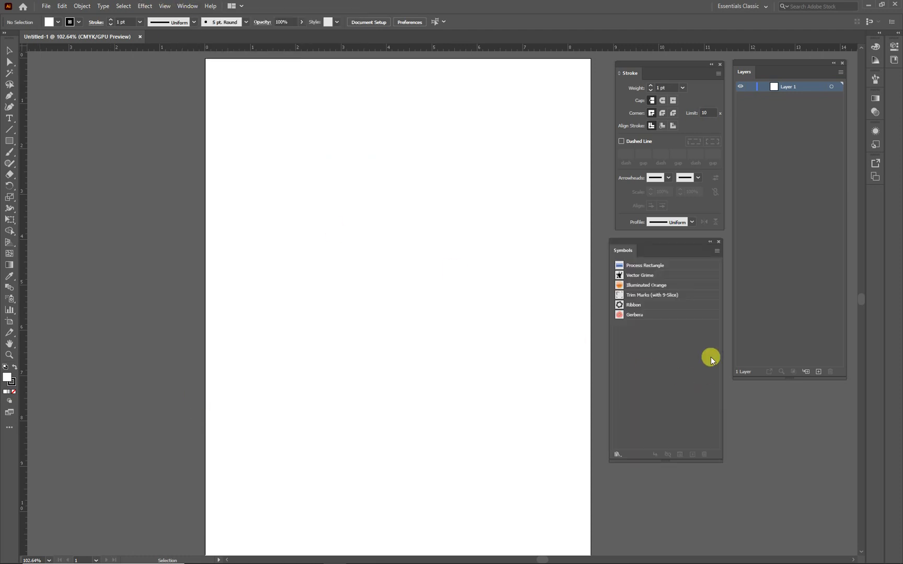
mouse_move(668, 242)
left_mouse_down()
mouse_move(303, 238)
mouse_move(108, 90)
left_mouse_up()
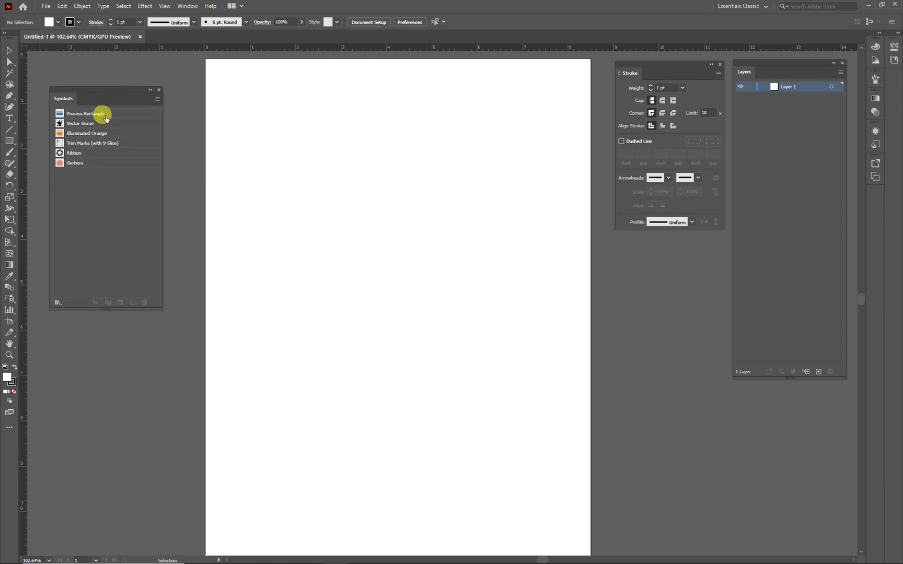
- Delete all six default symbols, Process Rectangle through Gerbera, and shorten the empty panel
left_click(98, 118)
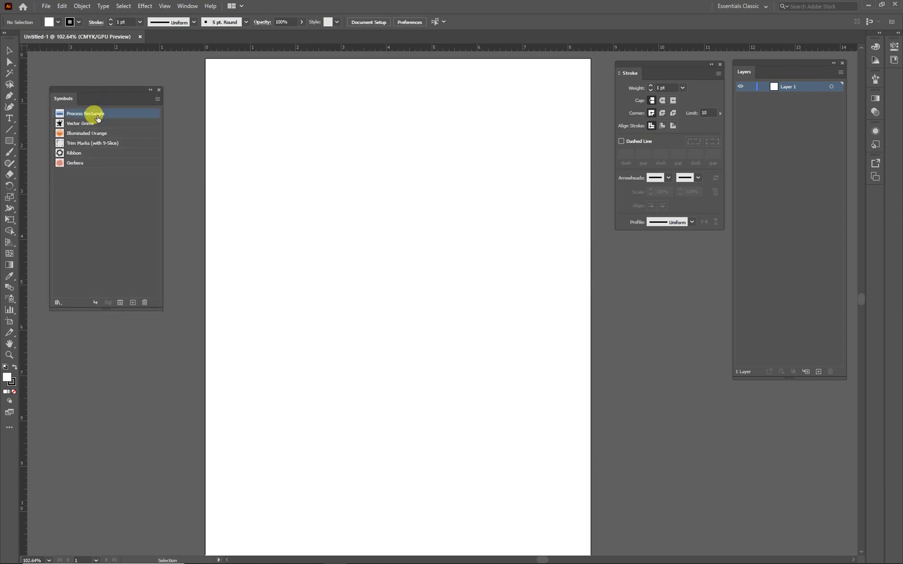
left_click(83, 164, "shift")
left_click(145, 302)
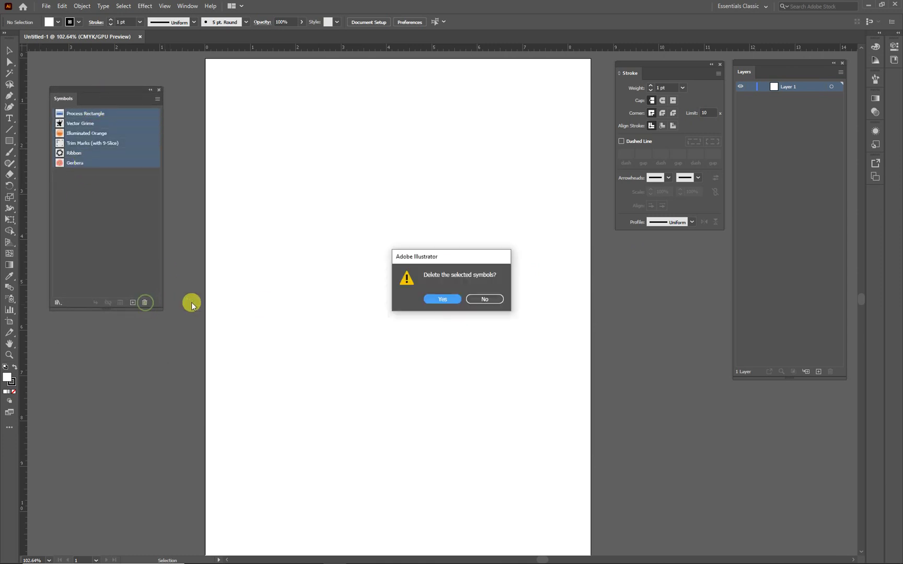
left_click(447, 298)
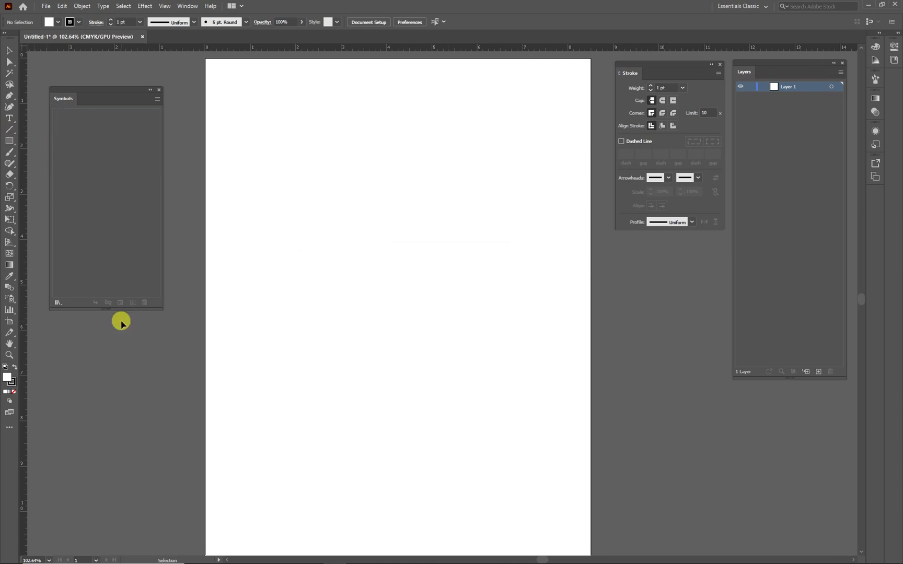
left_click_drag(104, 303, 106, 188)
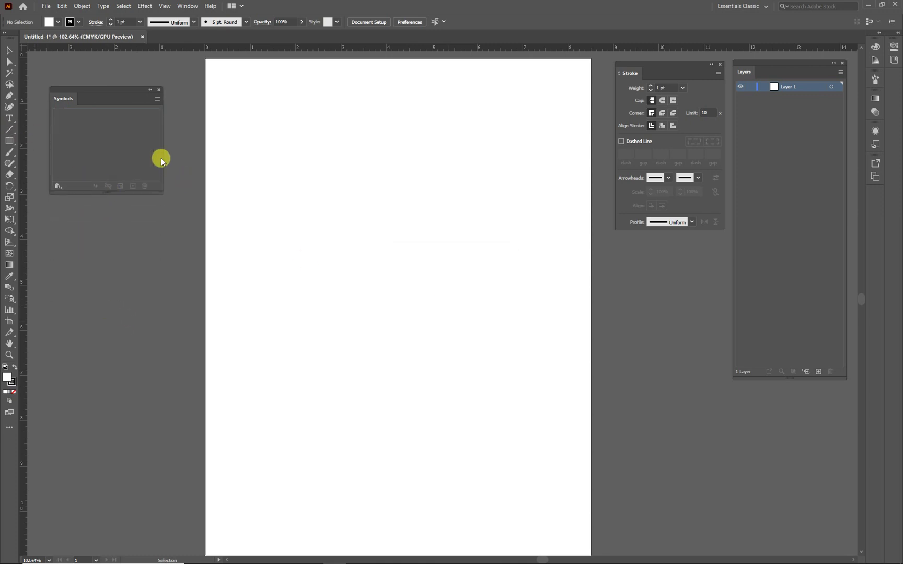
left_click(183, 7)
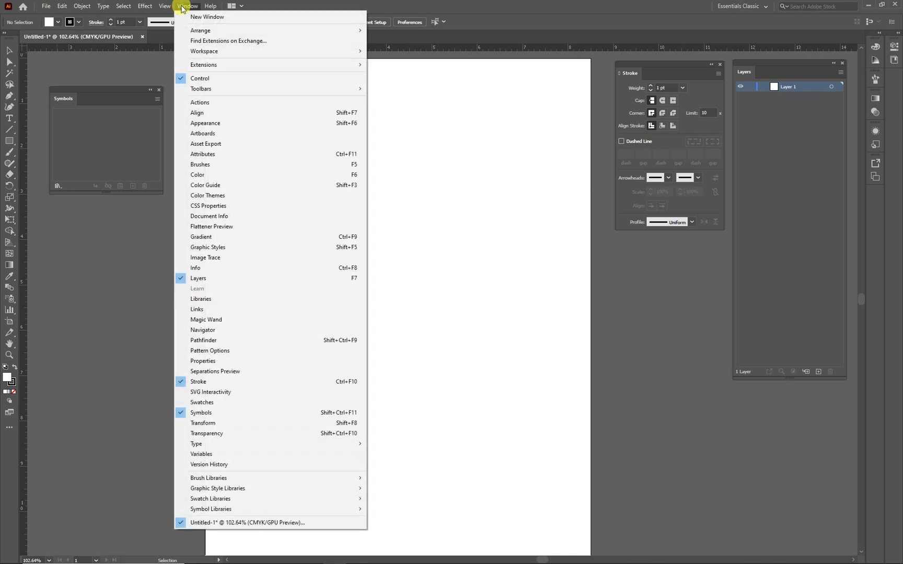
- Open the Swatches panel and dock it beneath the Symbols panel
left_click(209, 403)
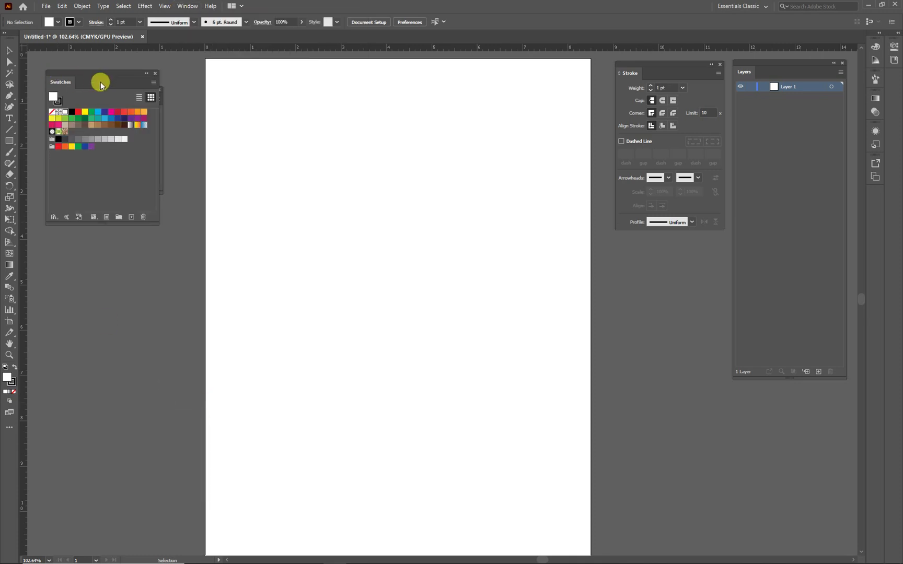
left_click_drag(99, 73, 99, 193)
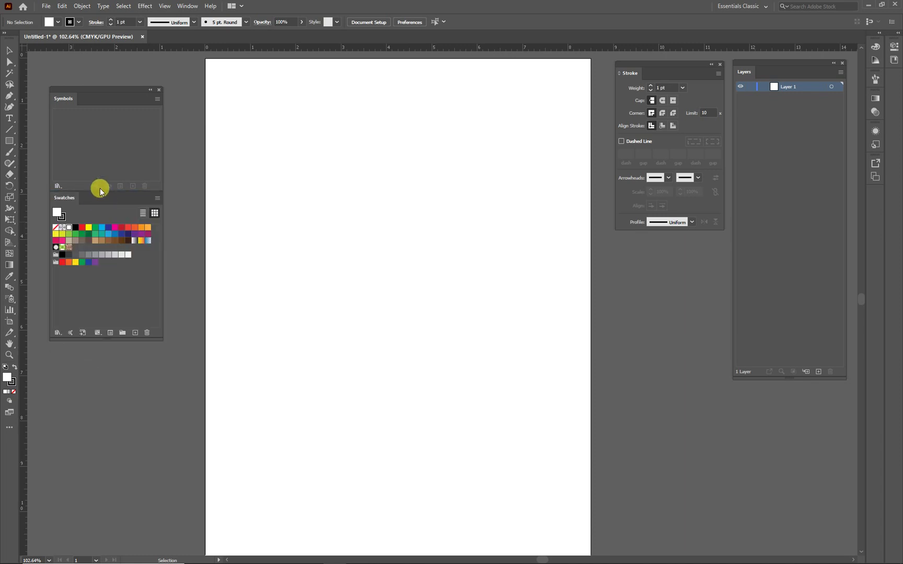
left_click_drag(109, 90, 110, 82)
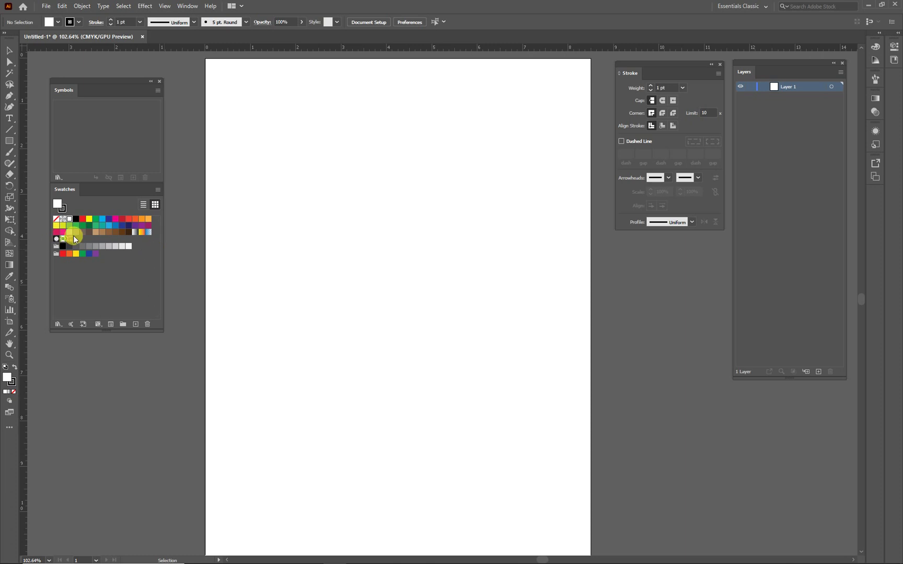
- Draw a 0.5701 in square with yellow fill and red stroke near the page's top-left
left_click(9, 142)
left_click(57, 204)
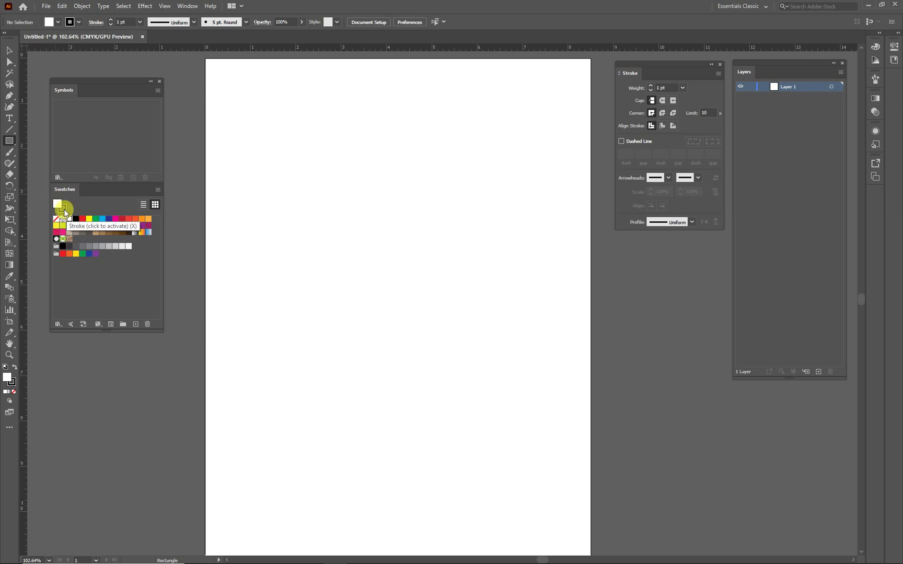
left_click(63, 209)
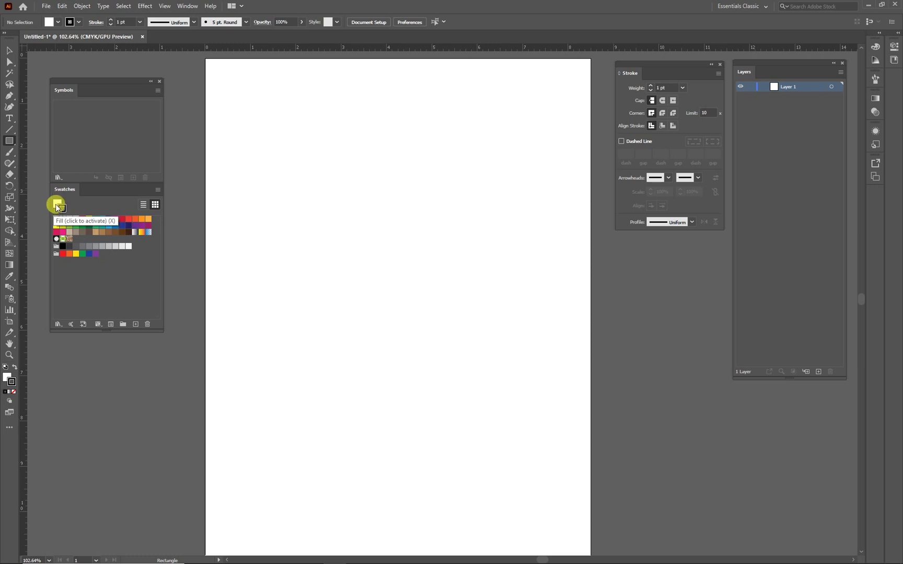
left_click(57, 203)
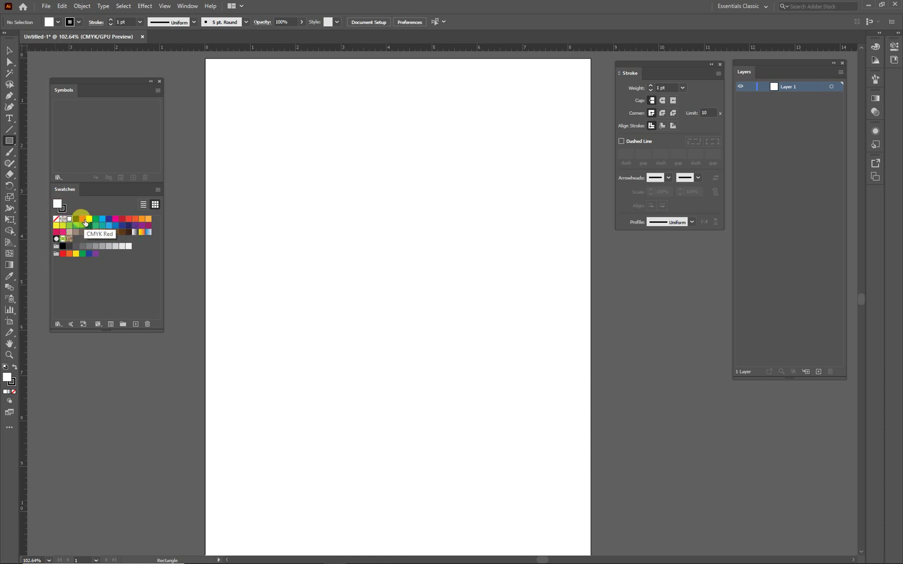
left_click(88, 219)
left_click(63, 209)
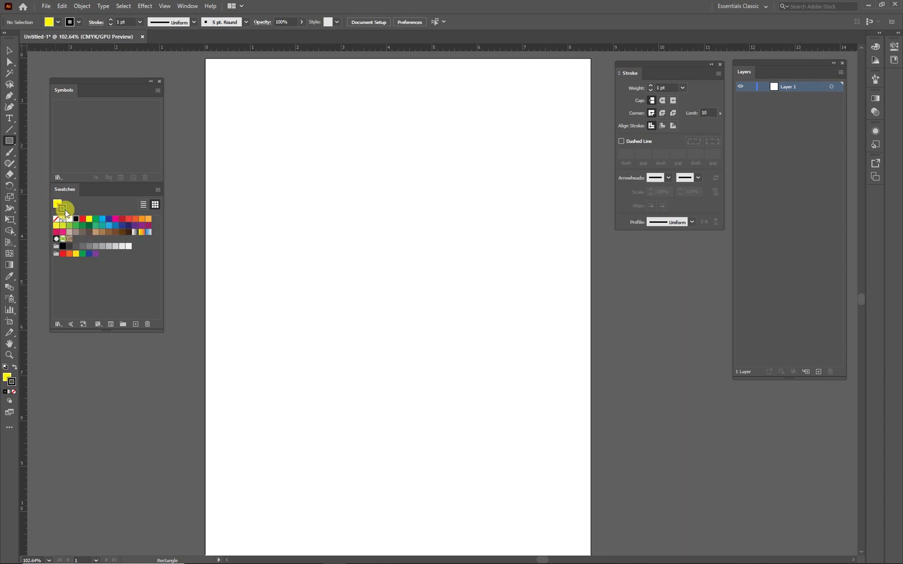
left_click(83, 219)
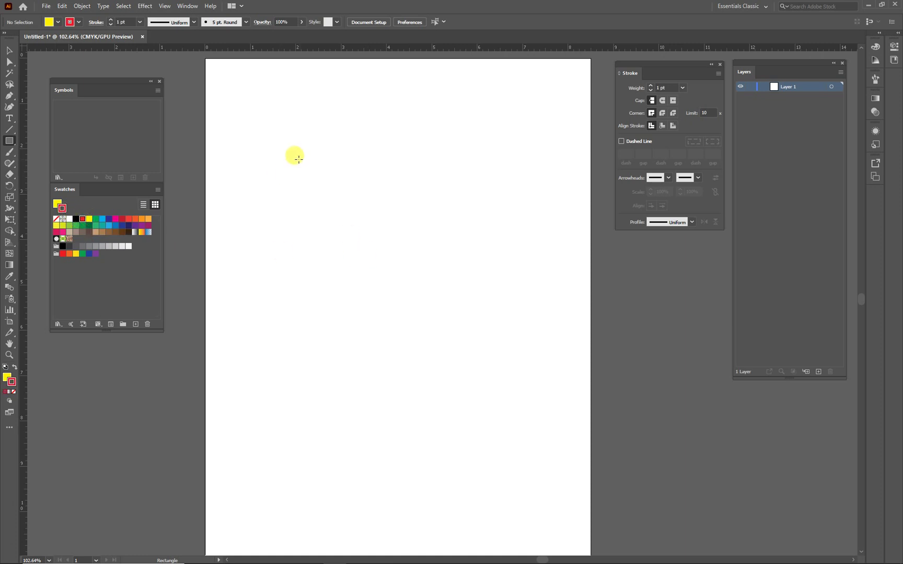
left_click_drag(286, 146, 312, 172)
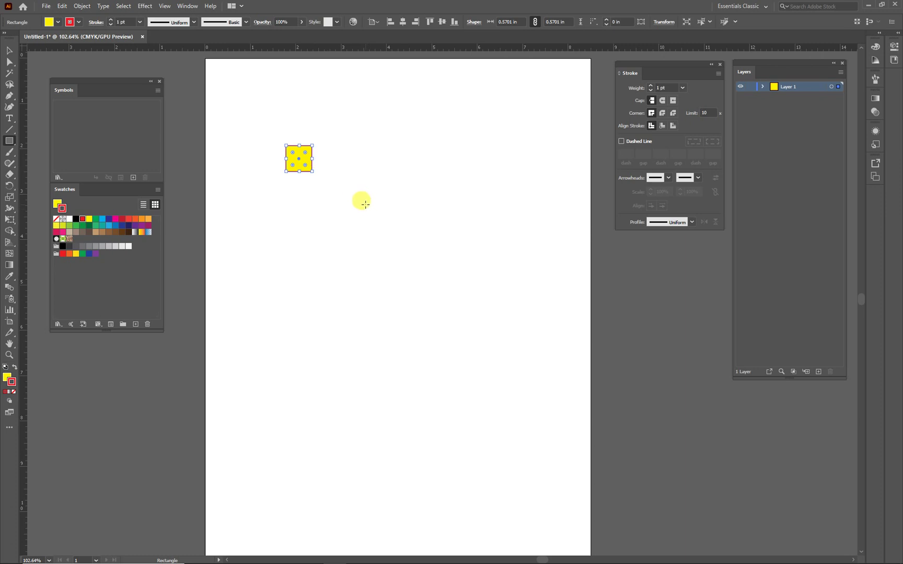
left_click(10, 53)
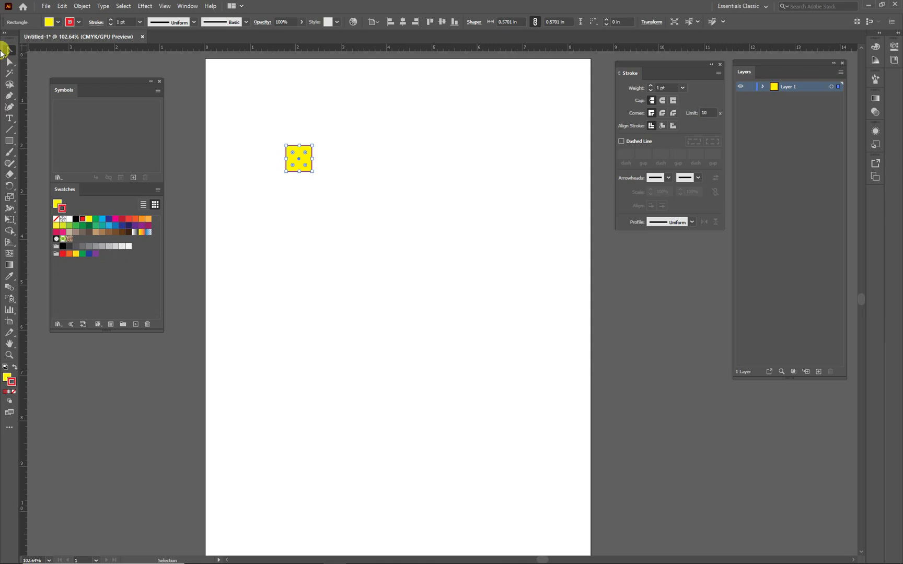
- Zoom in close on the yellow square with a zoom marquee
left_click(7, 61)
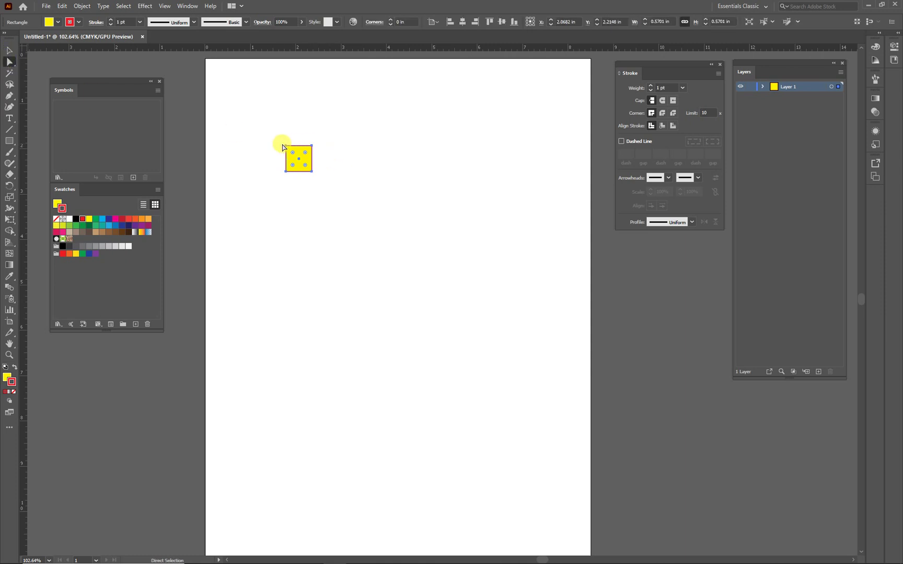
key("ctrl")
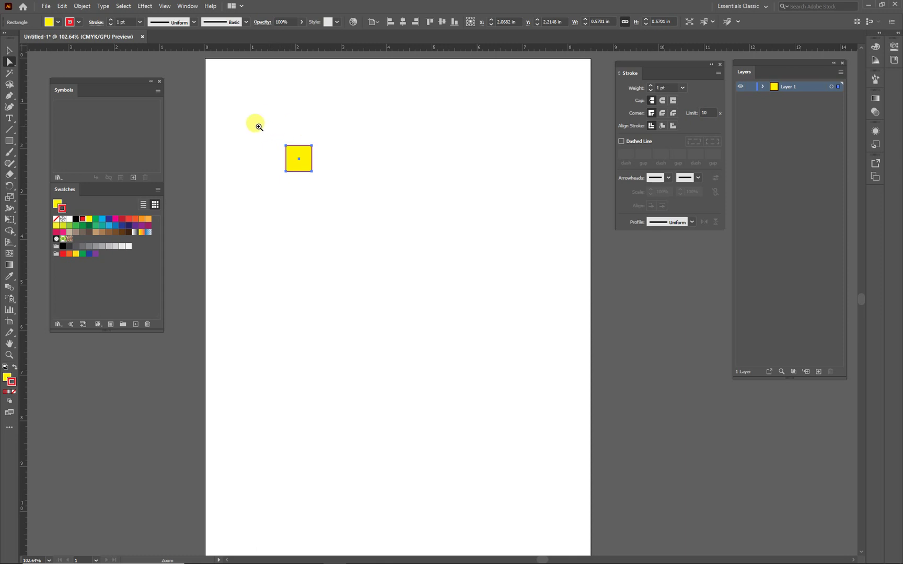
key("ctrl+space")
left_click_drag(249, 116, 345, 213)
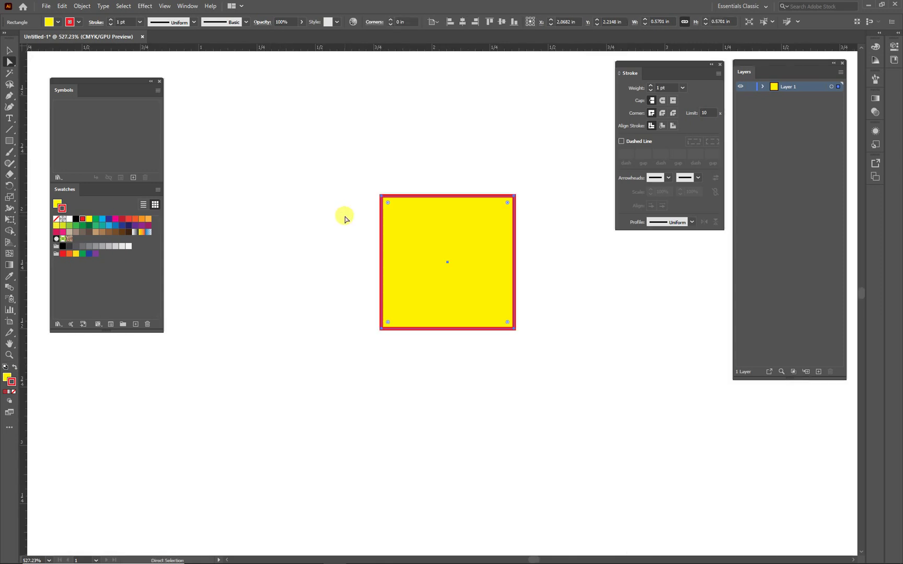
- Drag the square's top-left anchor outward, then undo to keep the corners unchanged
left_click(10, 63)
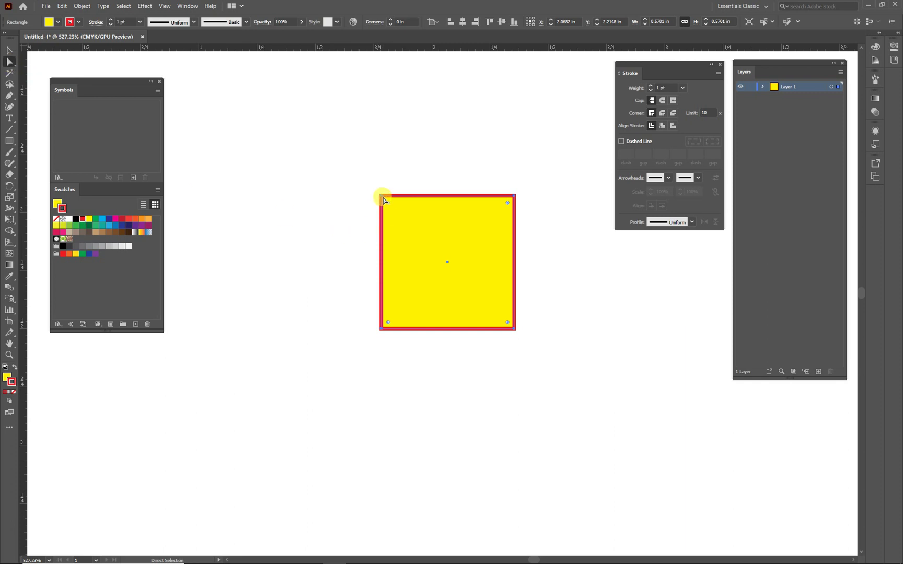
left_click(382, 199)
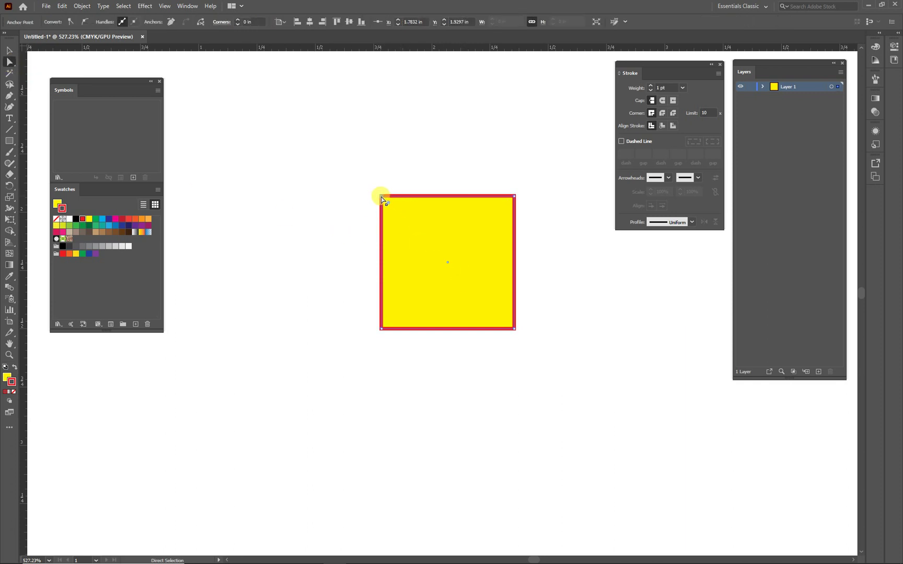
left_click_drag(382, 198, 357, 174)
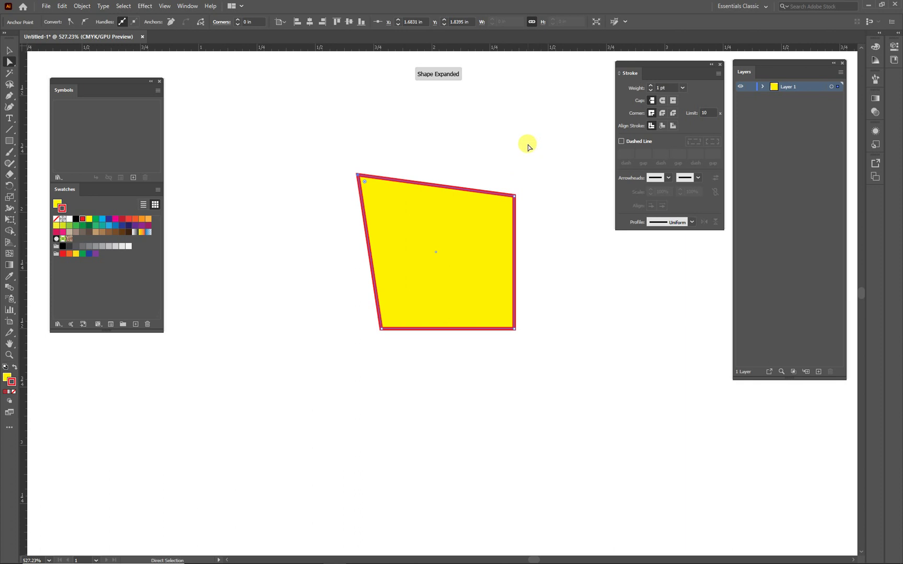
key("ctrl+z")
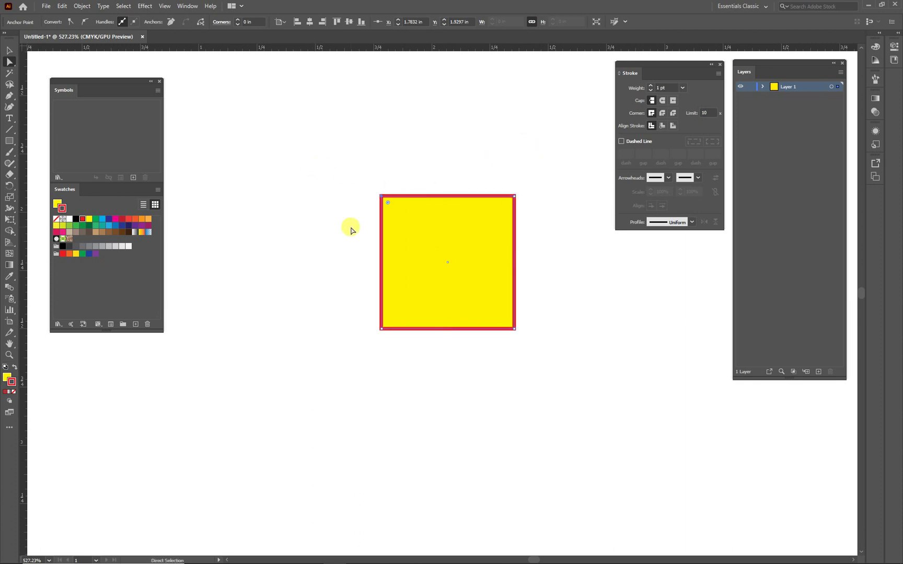
left_click(10, 51)
- Enlarge the yellow square from its top-left corner, then reselect it
left_click(347, 177)
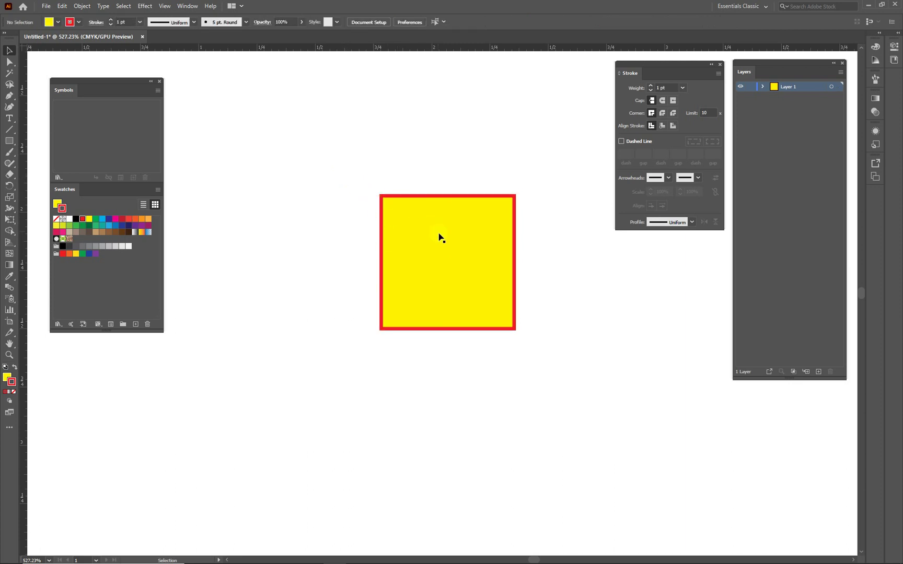
left_click(439, 237)
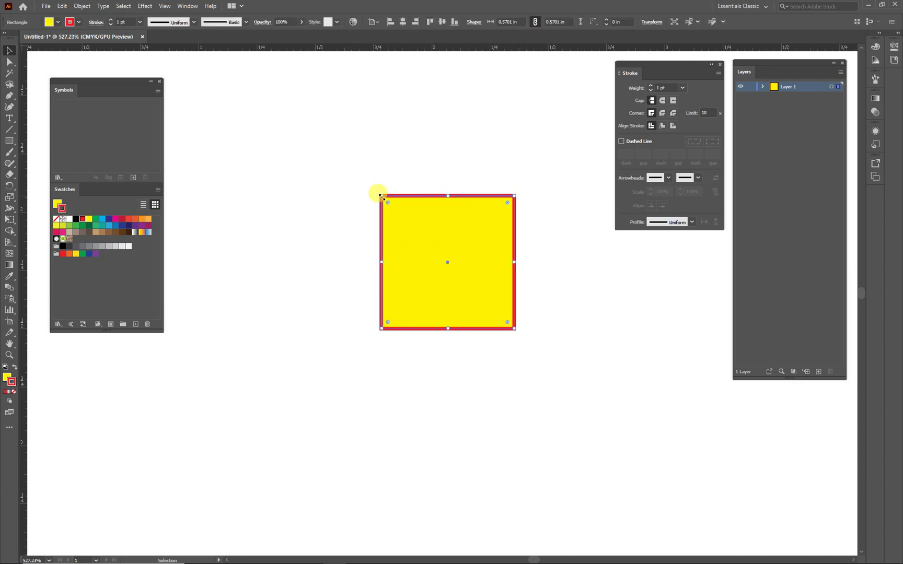
mouse_move(381, 196)
left_mouse_down()
mouse_move(308, 135)
mouse_move(375, 205)
left_mouse_up()
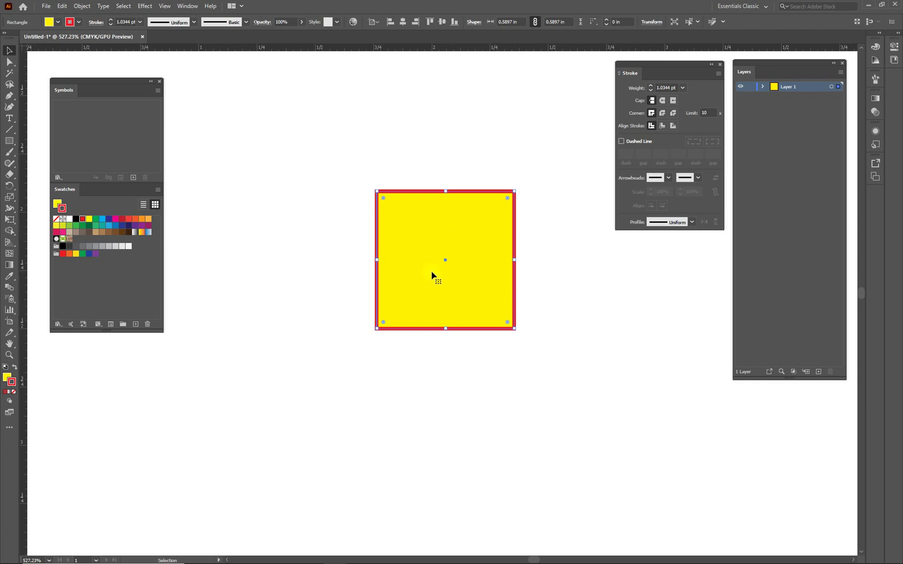
left_click(538, 426)
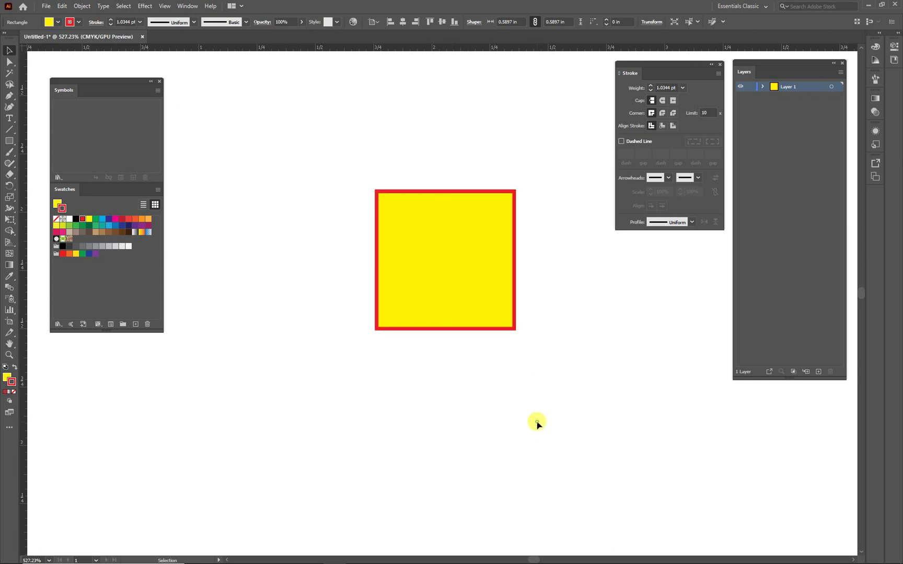
left_click(446, 270)
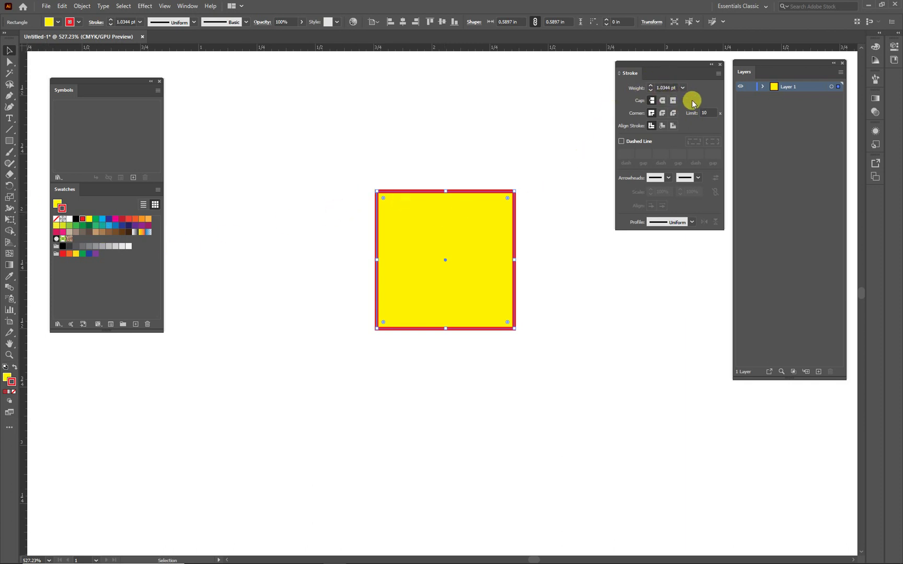
- Try stroke weights up to 4 pt and other joins, settling on 1 pt Miter Join
left_click(652, 85)
left_click(652, 85)
left_click(652, 85)
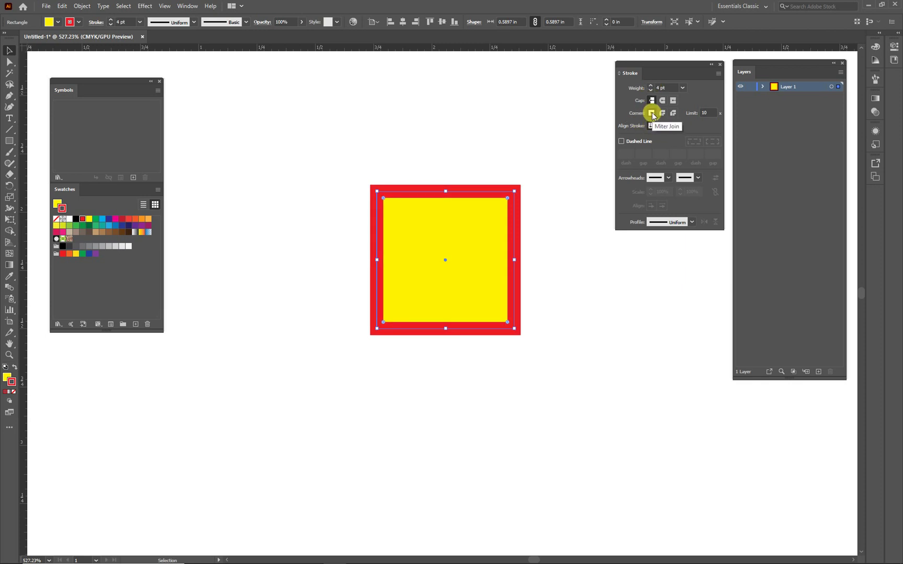
left_click(662, 113)
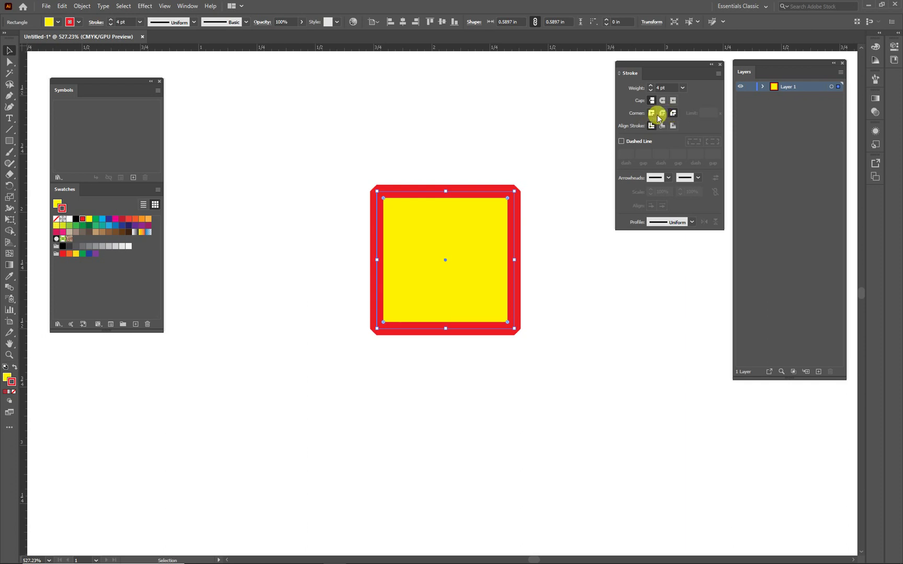
left_click(662, 113)
left_click(651, 113)
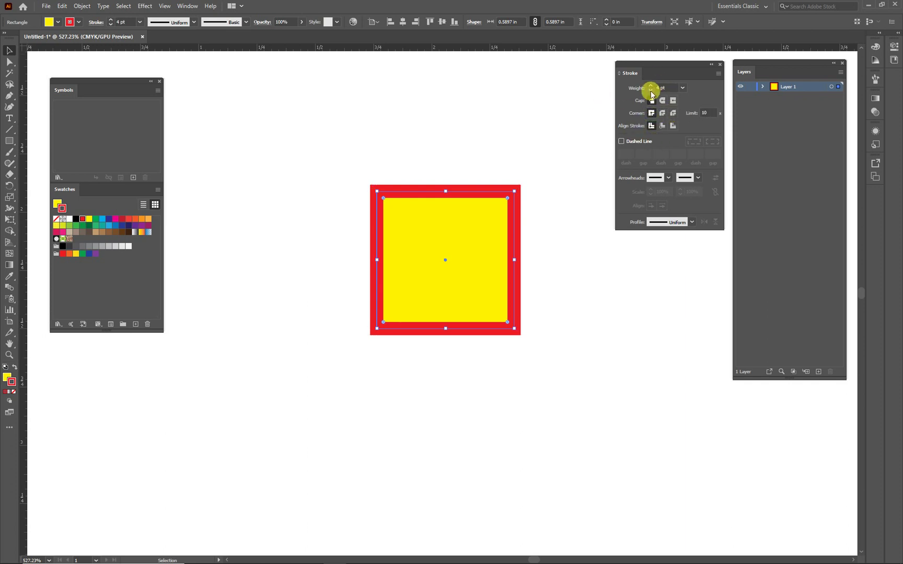
left_click(651, 91)
left_click(651, 90)
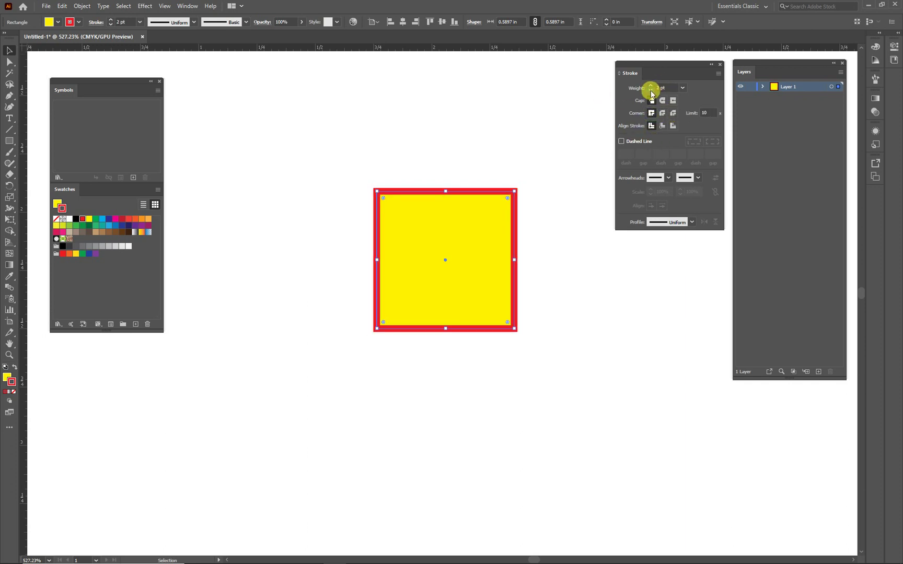
left_click(650, 91)
- Move the yellow square up and to the left on the artboard
left_click(548, 359)
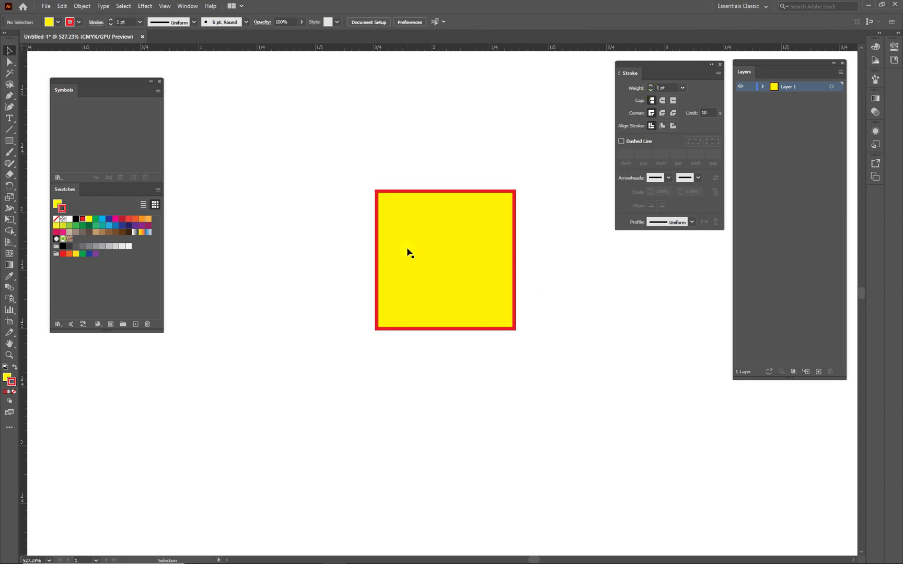
left_click(434, 262)
left_click_drag(448, 264, 331, 226)
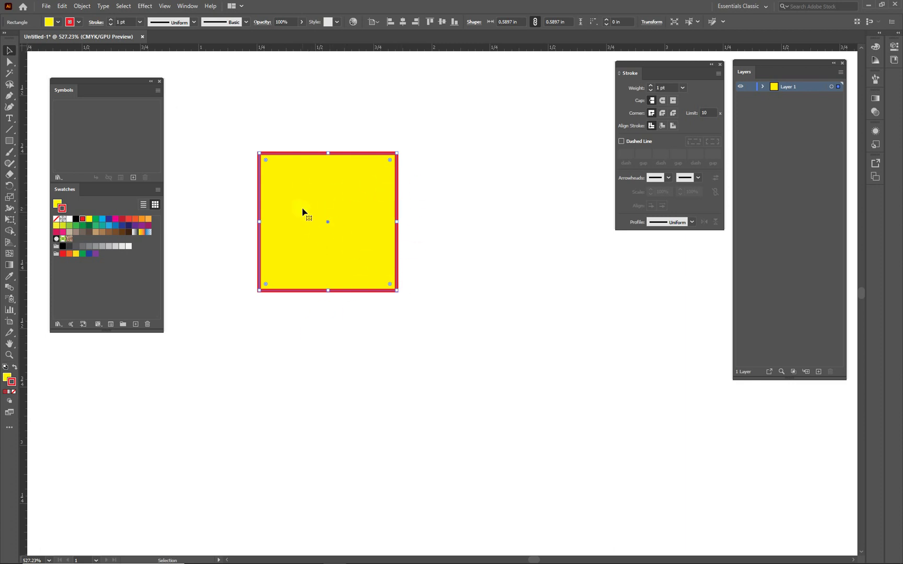
- Convert the red-bordered yellow square into a static Graphic symbol named 'Town'
left_click(158, 90)
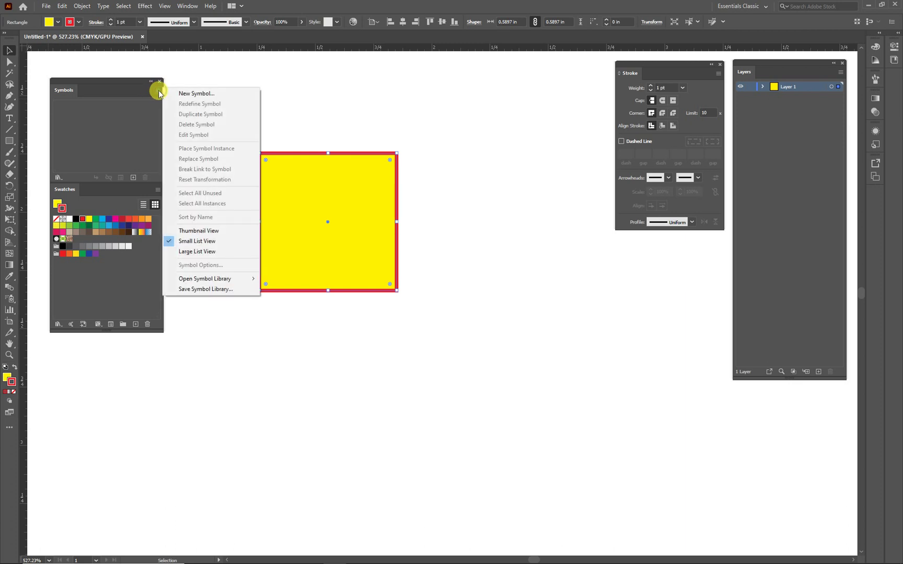
left_click(194, 93)
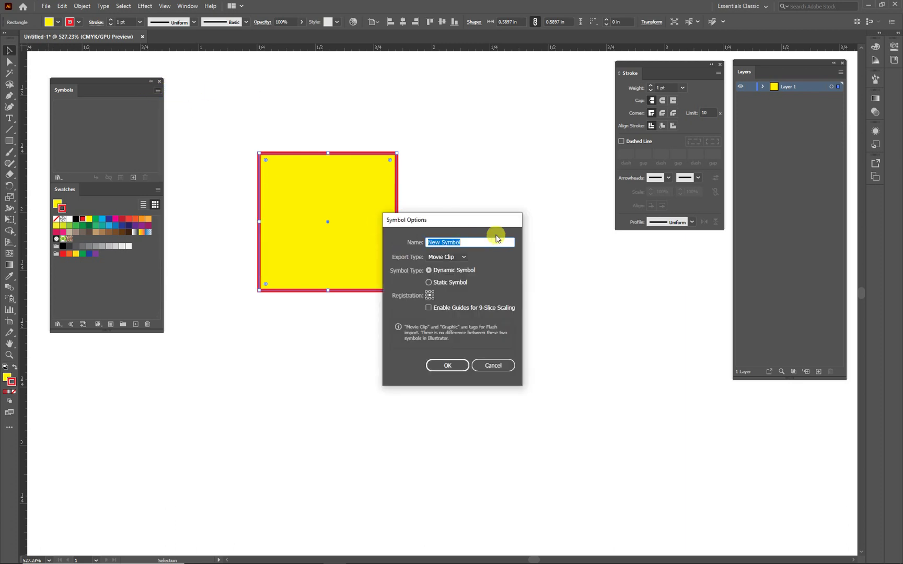
type("Town")
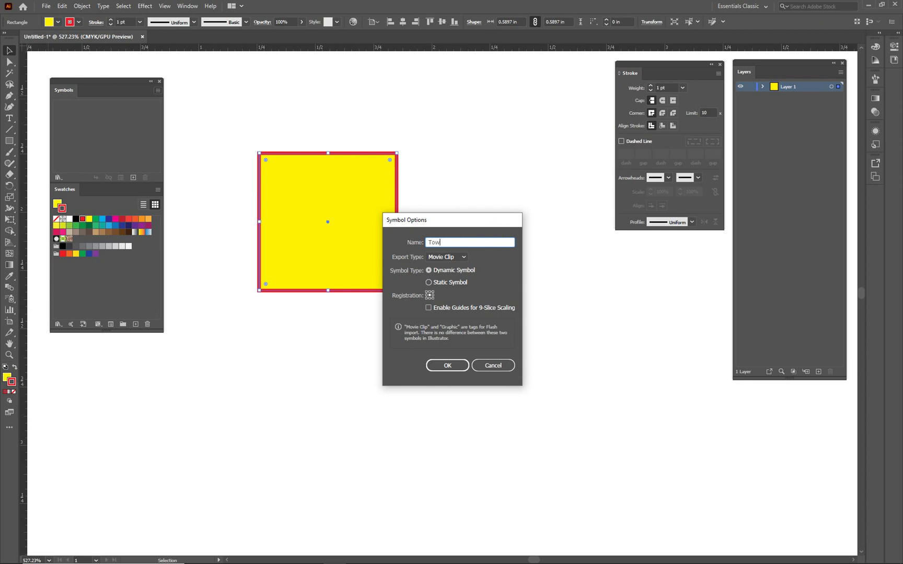
left_click(460, 257)
left_click(442, 278)
left_click(429, 282)
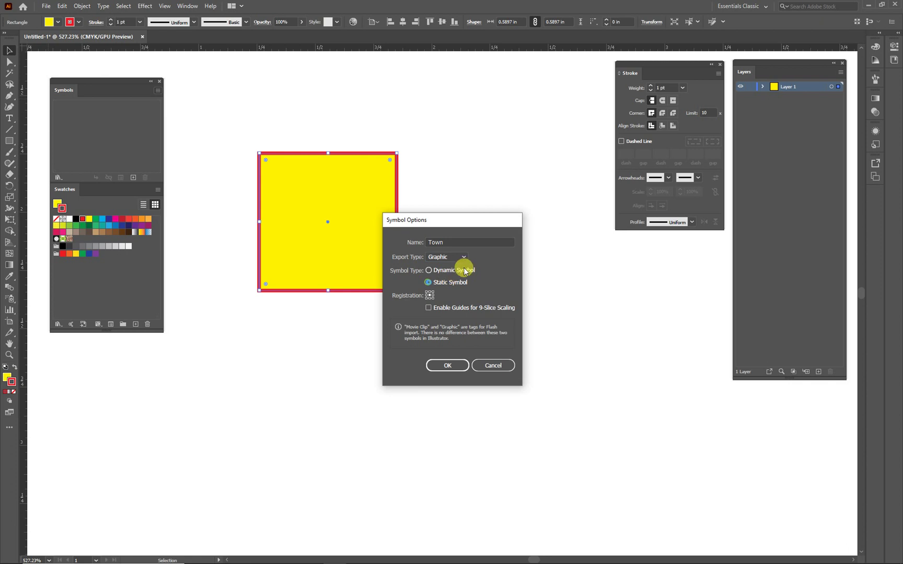
left_click(448, 366)
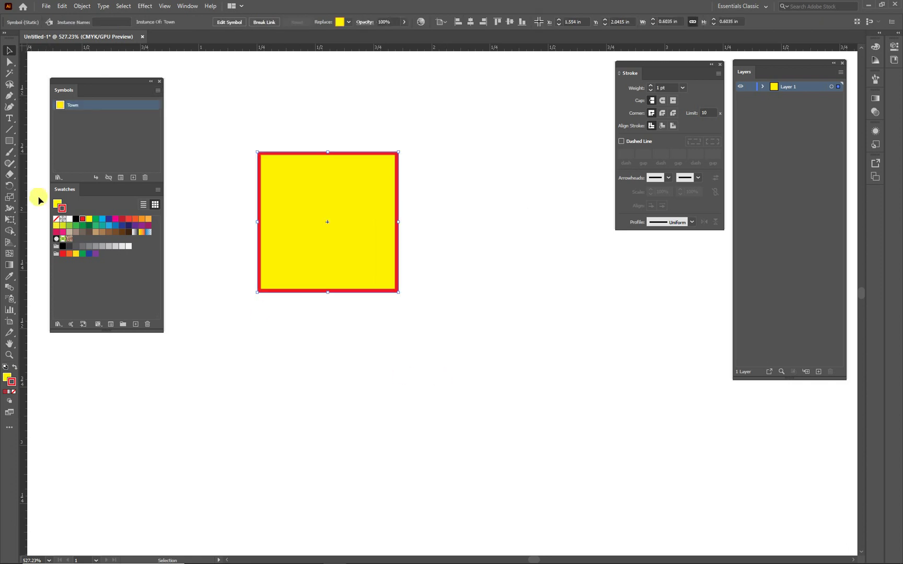
left_click(68, 111)
- Place two Town symbol instances, one below the square and one to its right
left_click(494, 381)
left_click(329, 227)
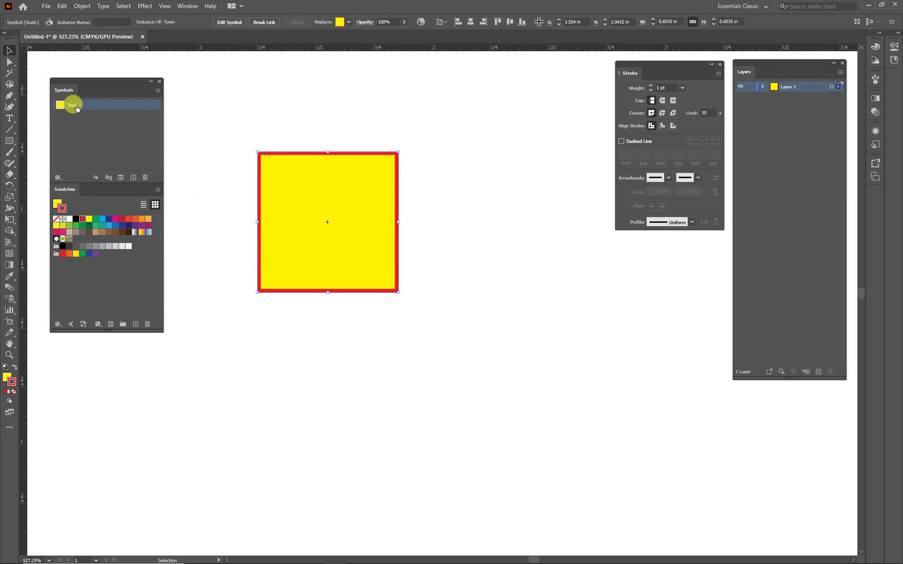
left_click_drag(77, 108, 418, 412)
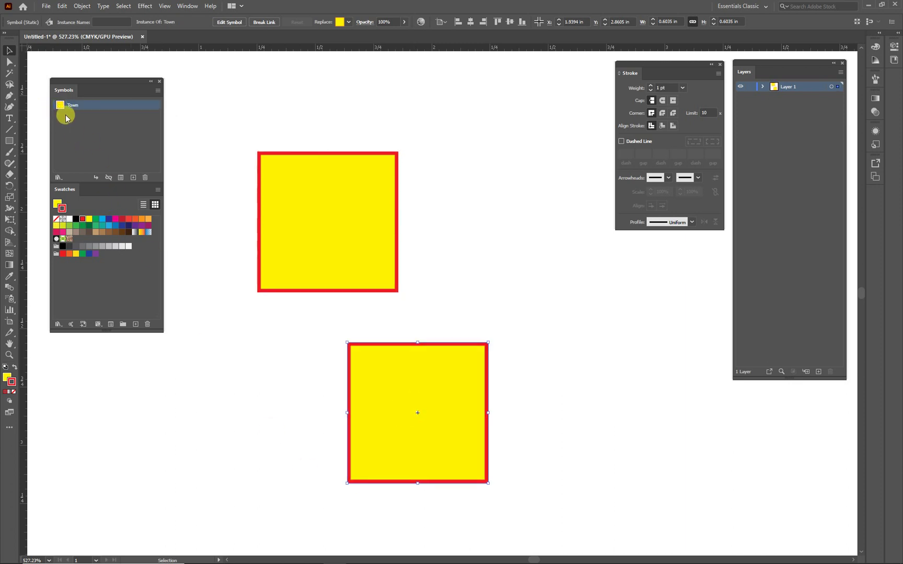
left_click_drag(66, 117, 523, 242)
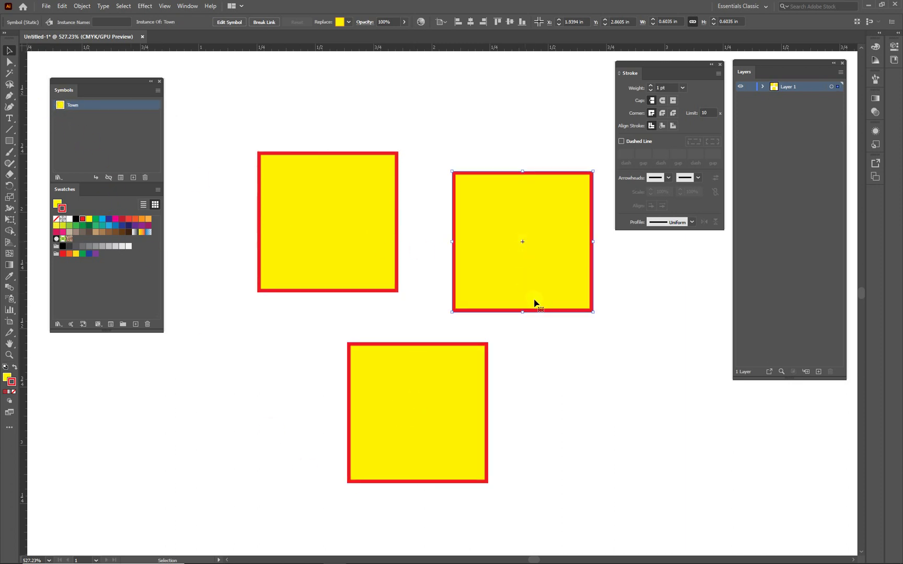
- Delete both new Town instances, leaving only the original square
left_click(634, 418)
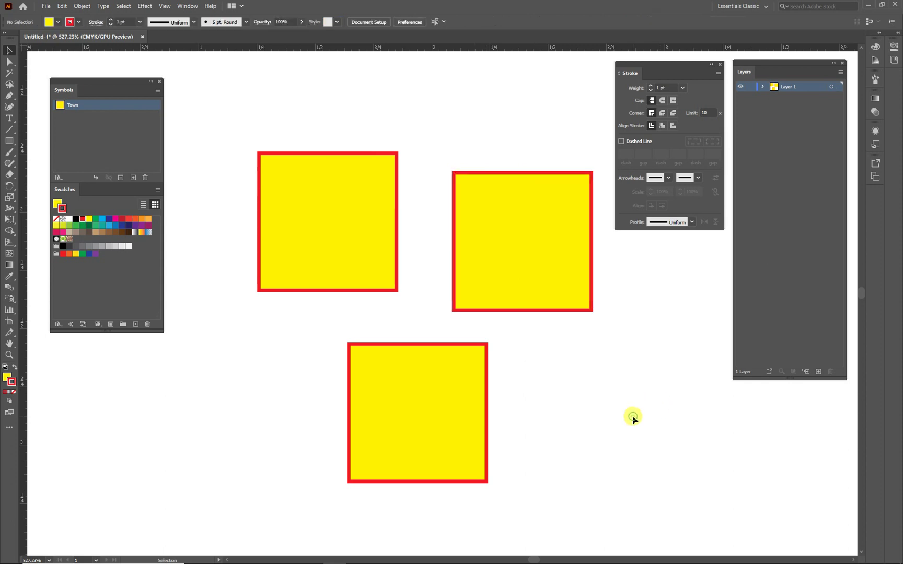
left_click(555, 244)
key("Delete")
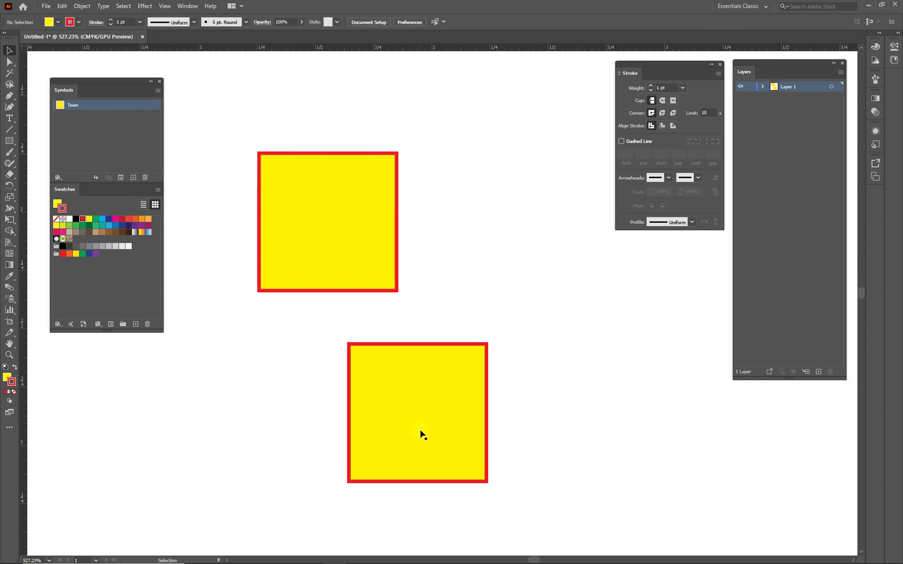
left_click(421, 433)
key("Delete")
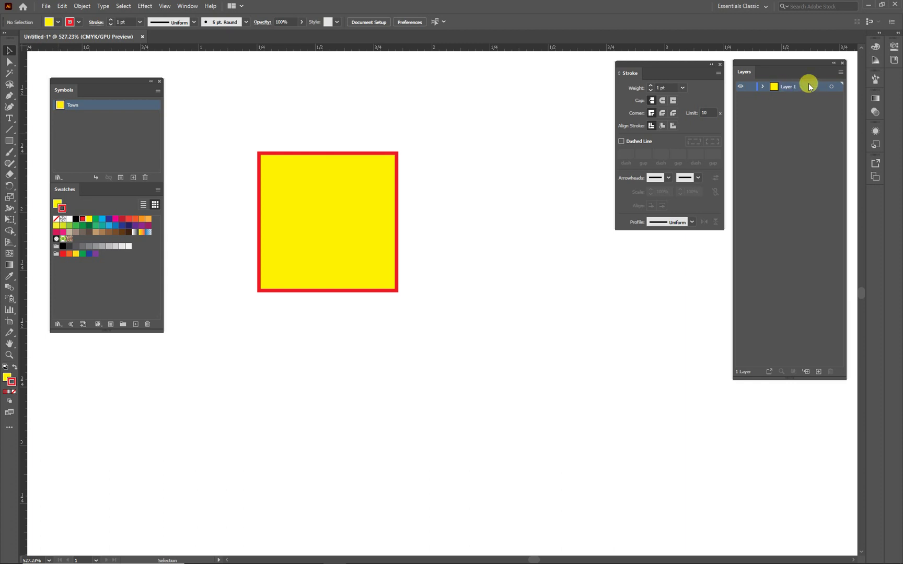
- Place a Town instance at the lower right and rename Layer 1 to 'Symbols'
left_click(762, 86)
left_click_drag(60, 104, 522, 364)
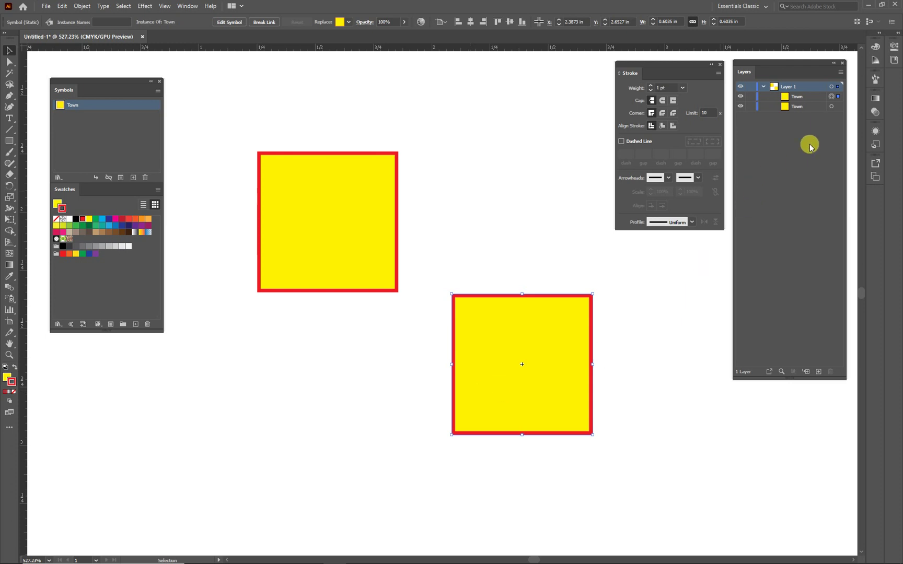
double_click(788, 86)
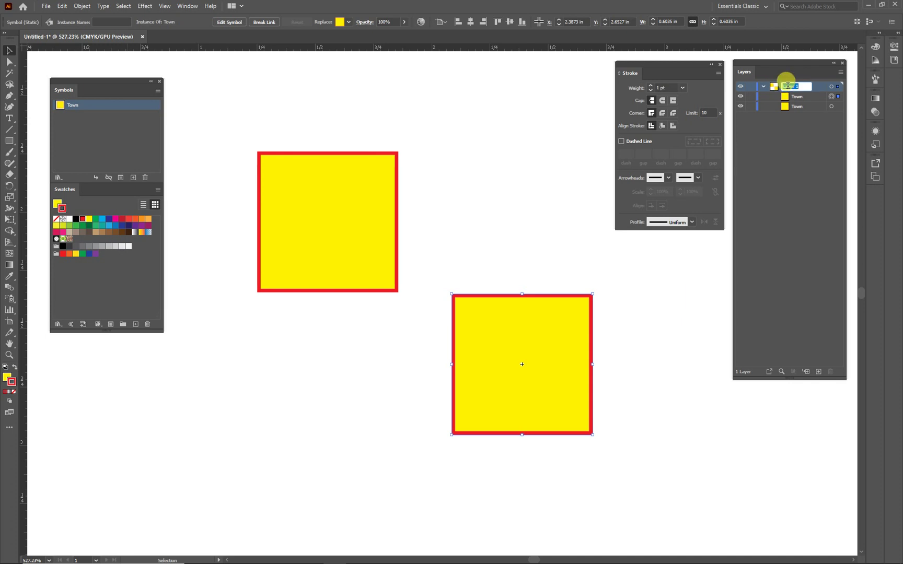
type("T")
left_click(787, 85)
type("Symbols")
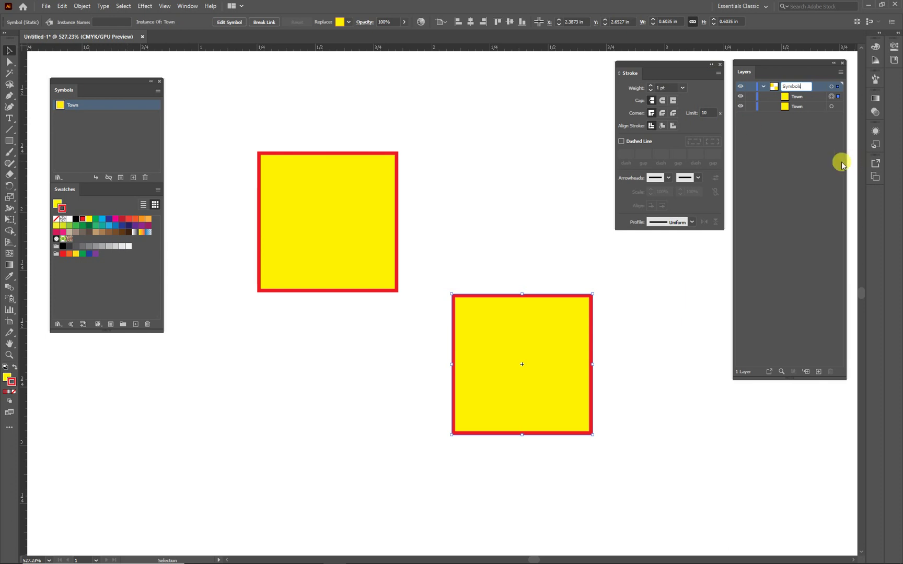
left_click(795, 150)
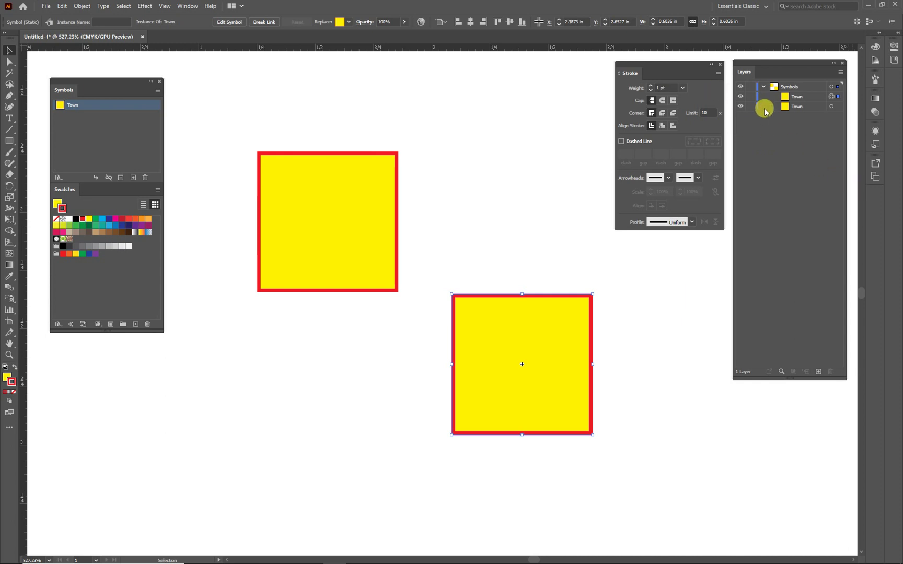
- Check the Symbols layer by toggling its outline view and the lower Town instance's visibility
left_click(763, 87)
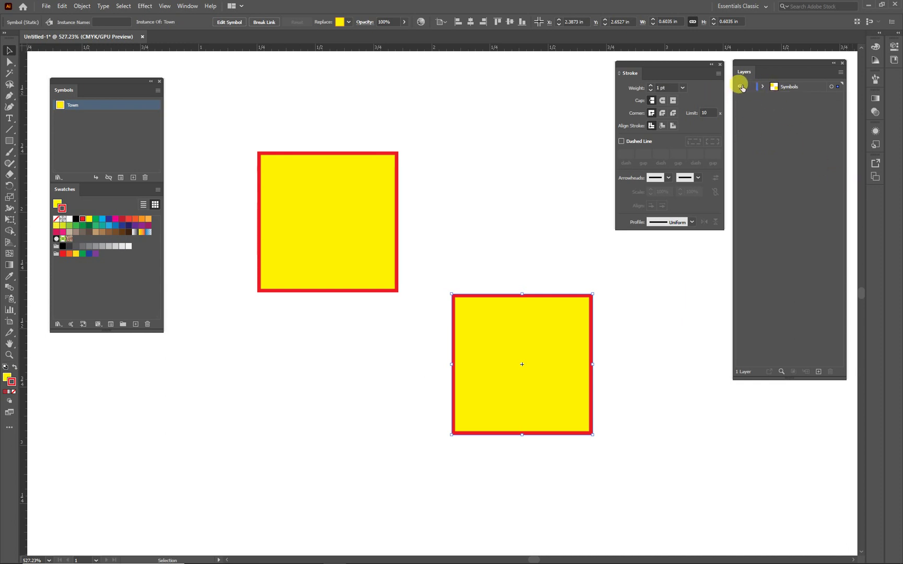
key("ctrl+shift+a")
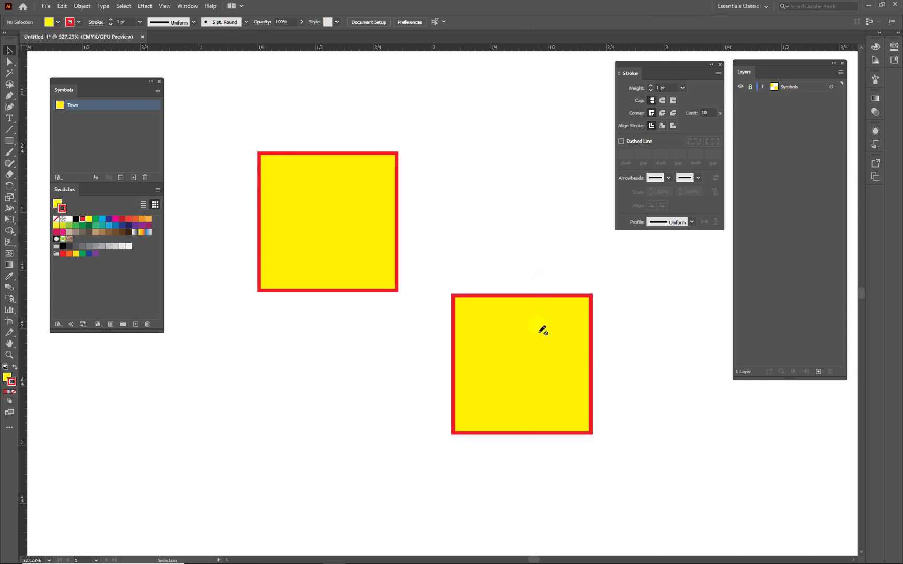
left_click(740, 88)
left_click(740, 87, "ctrl")
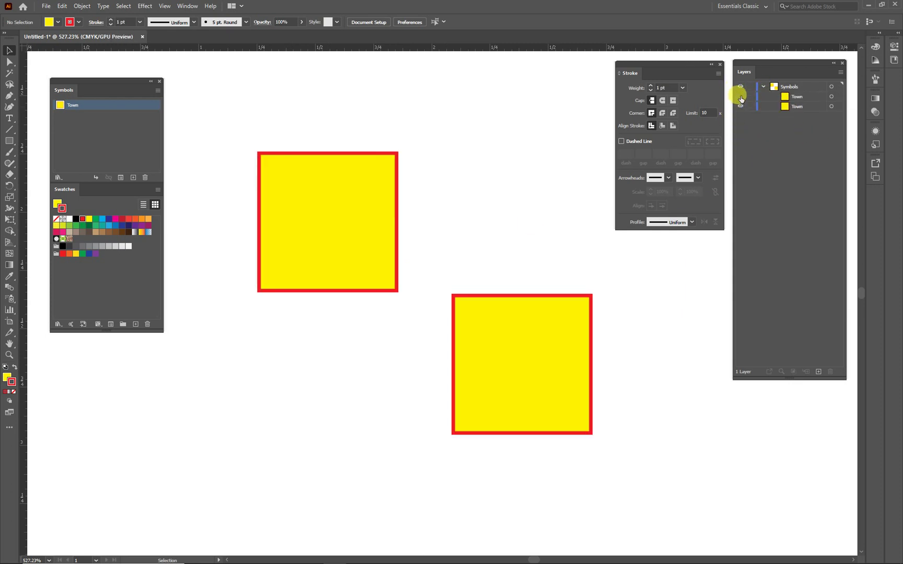
left_click(740, 97)
left_click(740, 97)
double_click(775, 89)
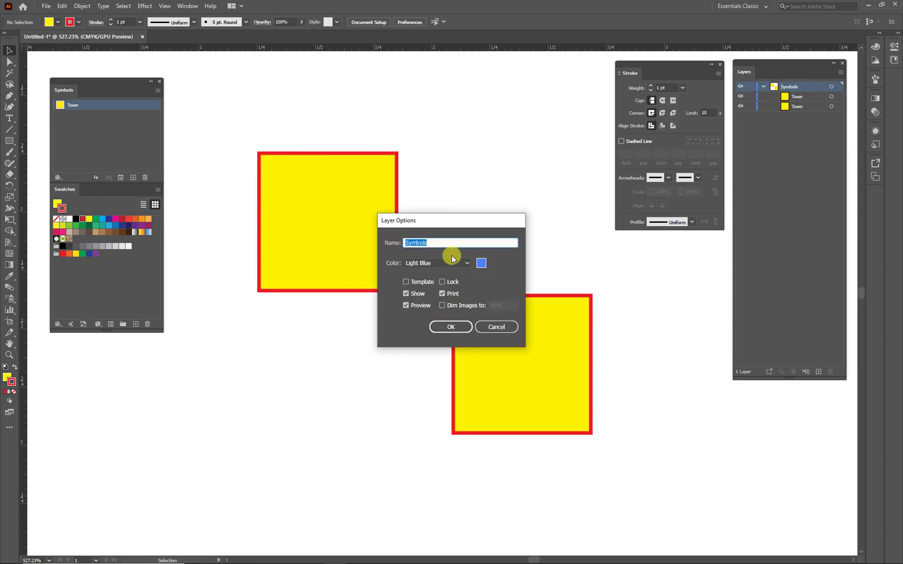
- Set the Symbols layer colour to Burgundy
left_click(465, 261)
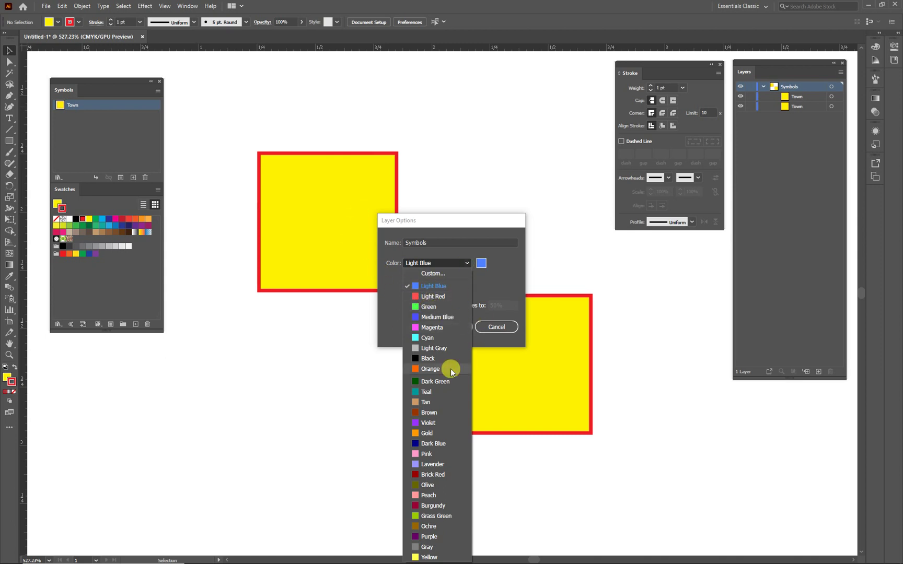
left_click(434, 506)
left_click(453, 327)
- Change the Symbols layer colour to Light Blue and collapse the layer in the Layers panel
left_click(278, 200)
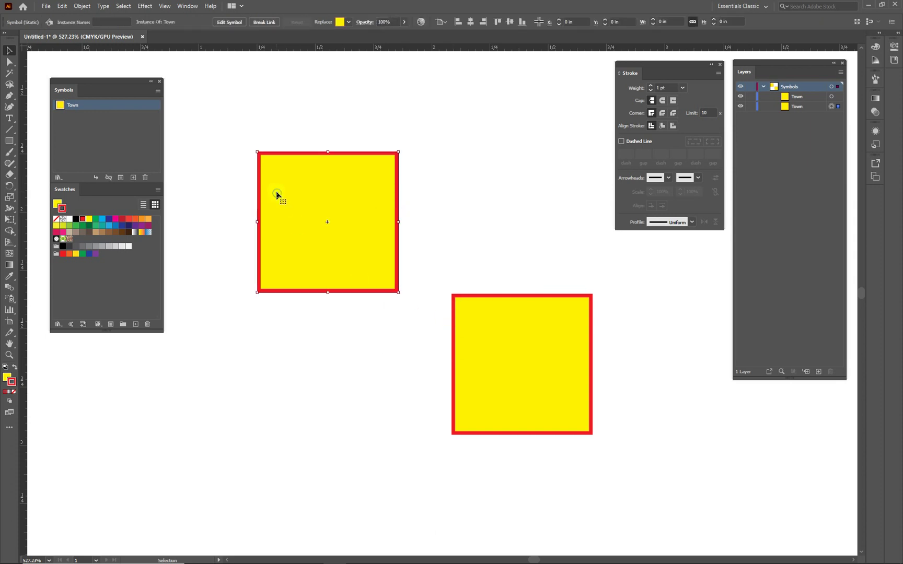
double_click(774, 87)
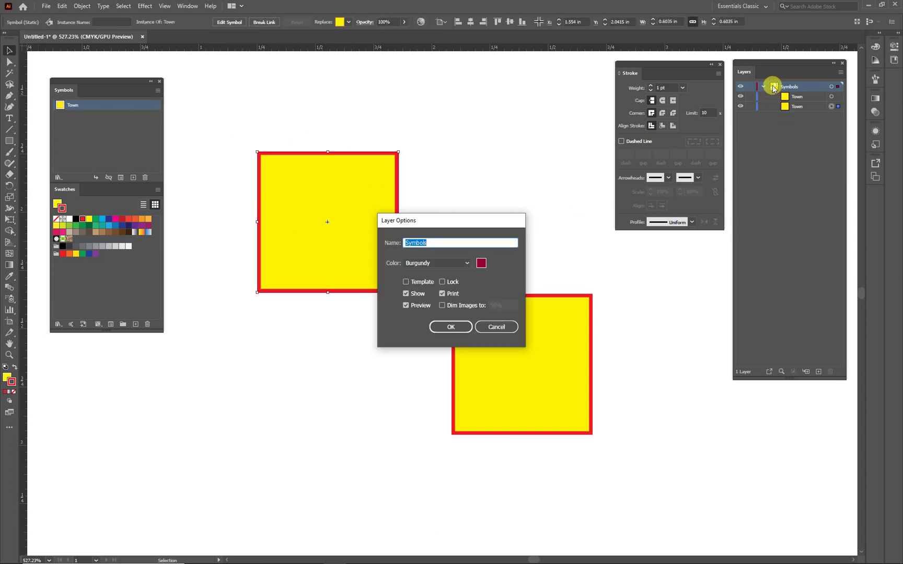
left_click(465, 263)
left_click(427, 287)
left_click(459, 327)
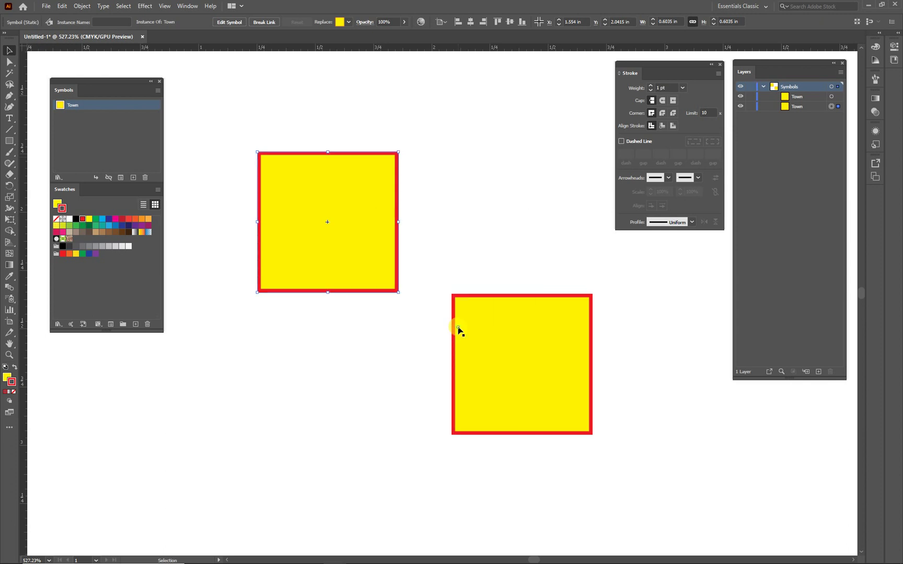
left_click(519, 336)
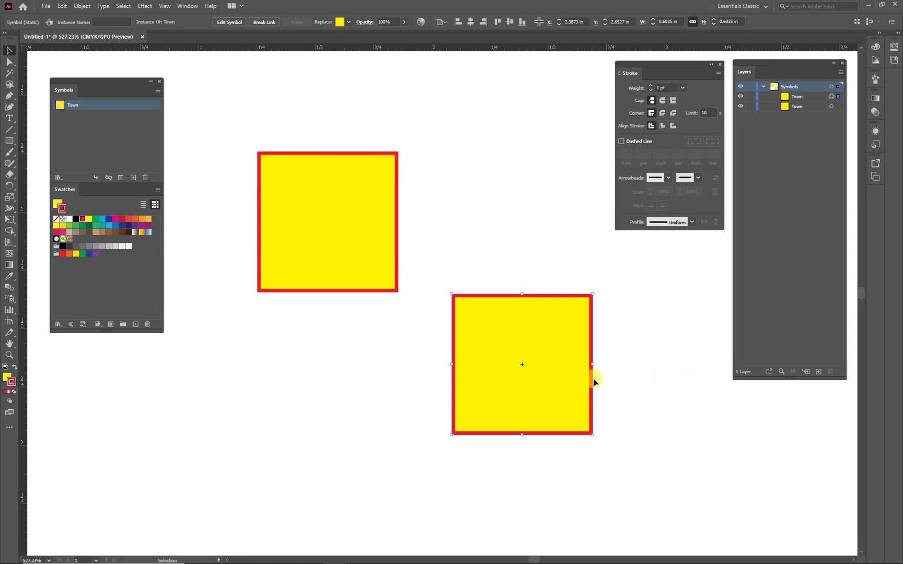
left_click(764, 87)
- Delete the lower-right square and draw a circle with green fill and green stroke
key("Delete")
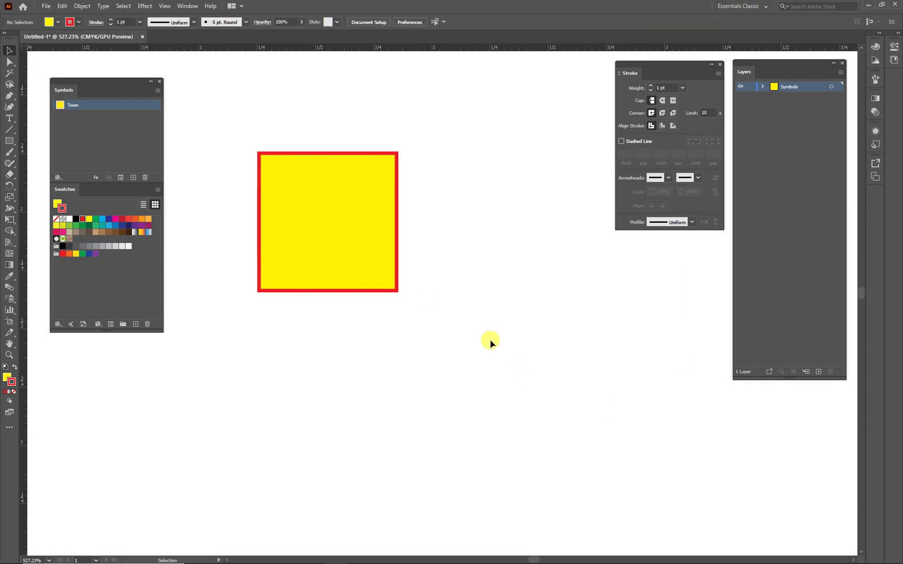
left_click(13, 146)
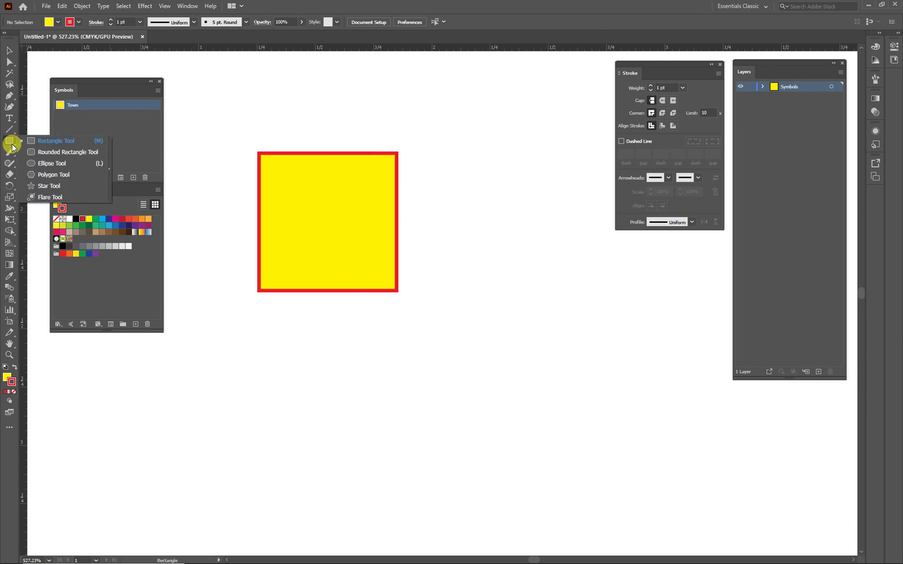
left_click(49, 163)
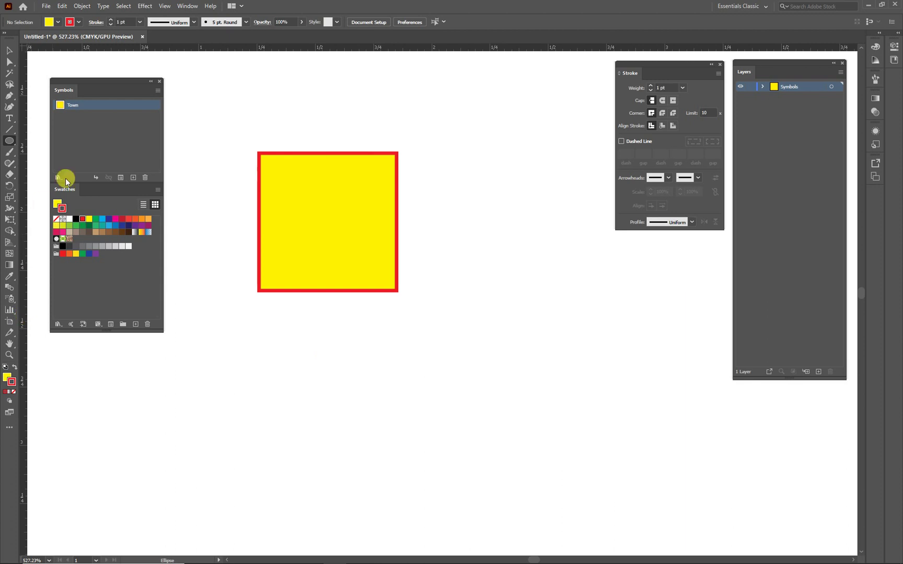
left_click(86, 225)
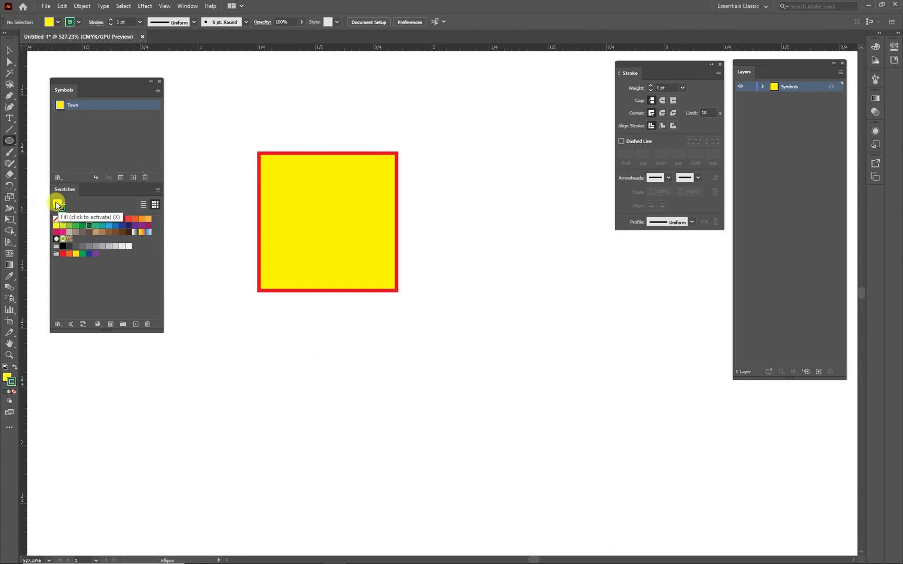
left_click(57, 203)
left_click(76, 225)
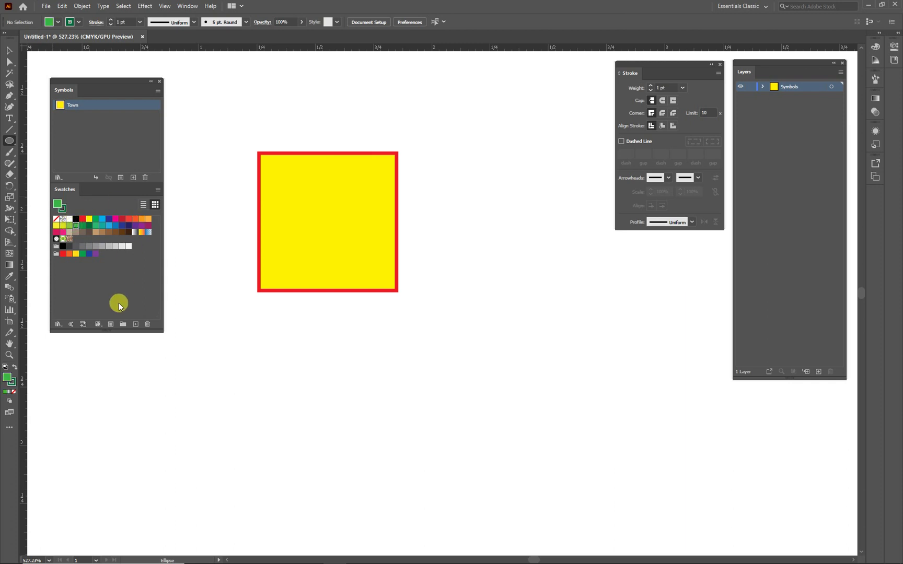
left_click_drag(466, 321, 585, 422)
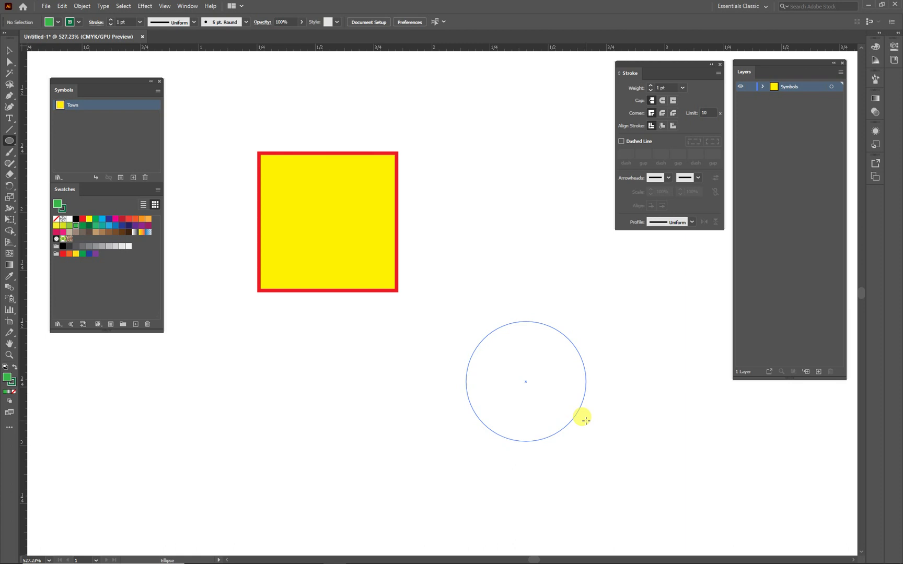
- Position the green circle just right of the yellow square, fine-tuning with arrow-key nudges
left_click_drag(586, 421, 563, 279)
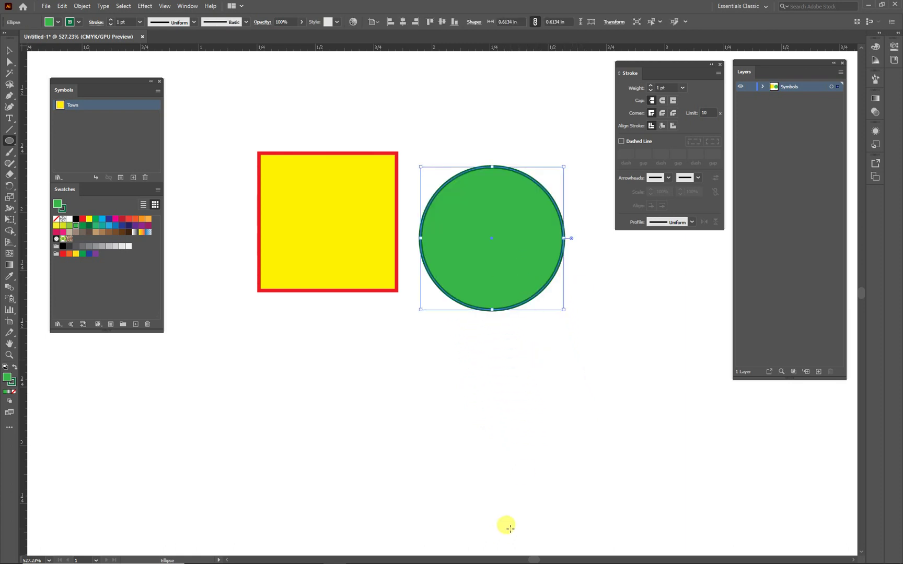
key("v")
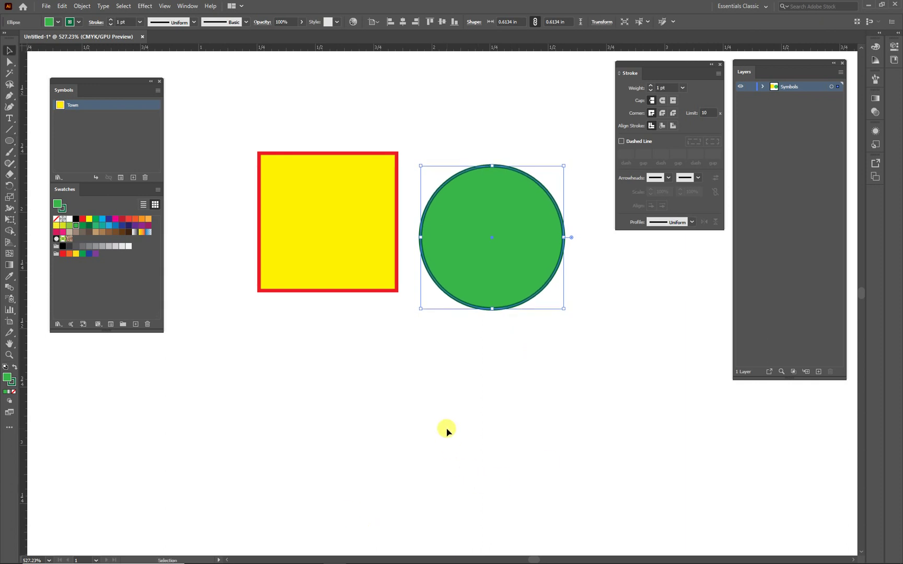
key("Up")
key("Up")
key("Up")
key("Up")
key("Up")
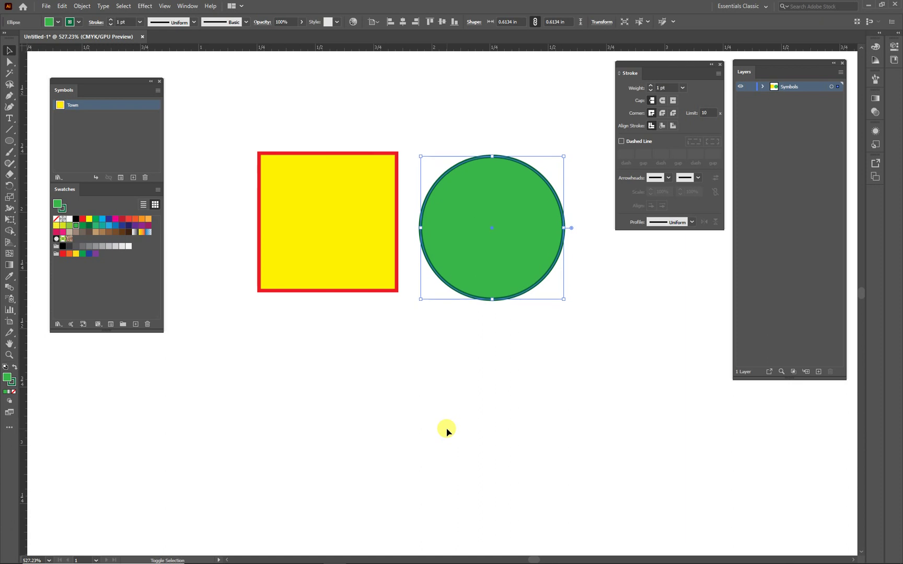
key("Right")
key("Right")
key("Up")
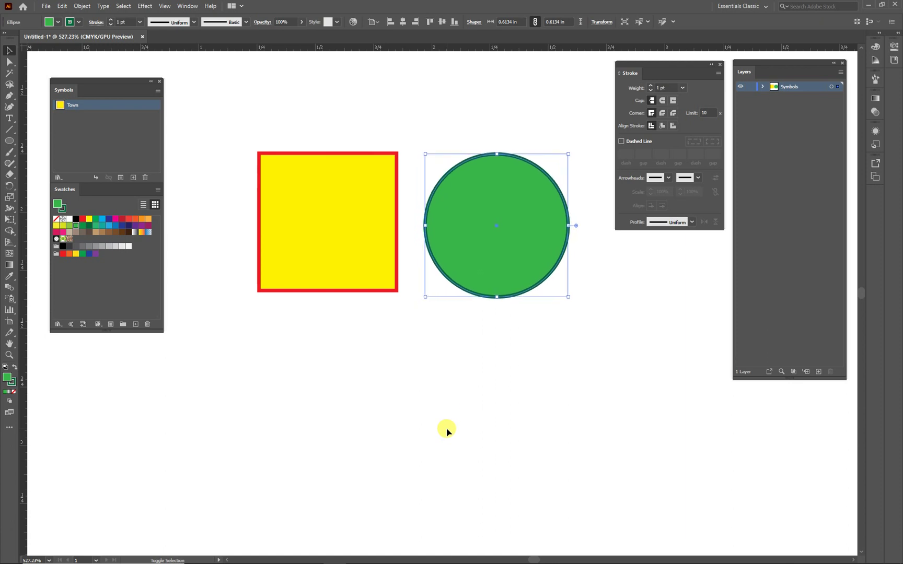
key("Left")
key("Right")
key("Left")
key("Right")
key("Up")
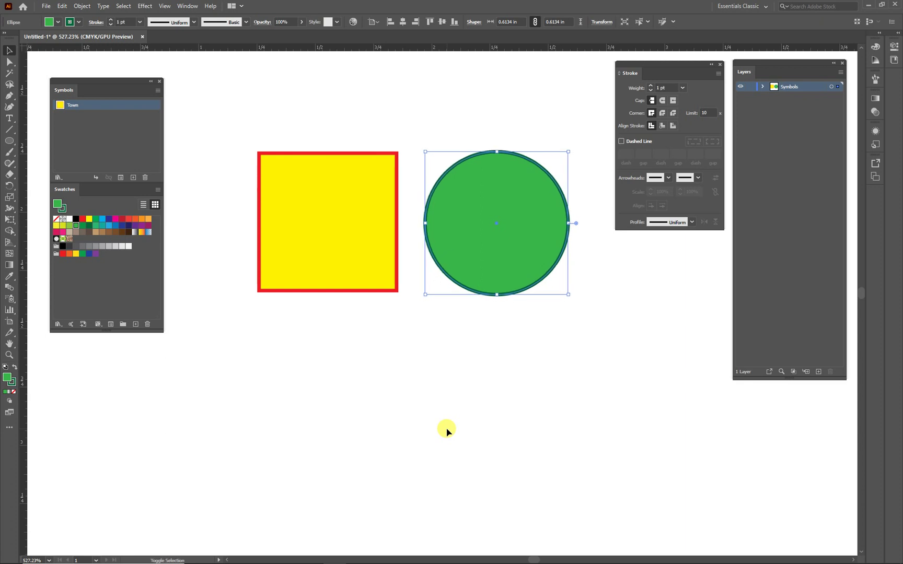
left_click(554, 423)
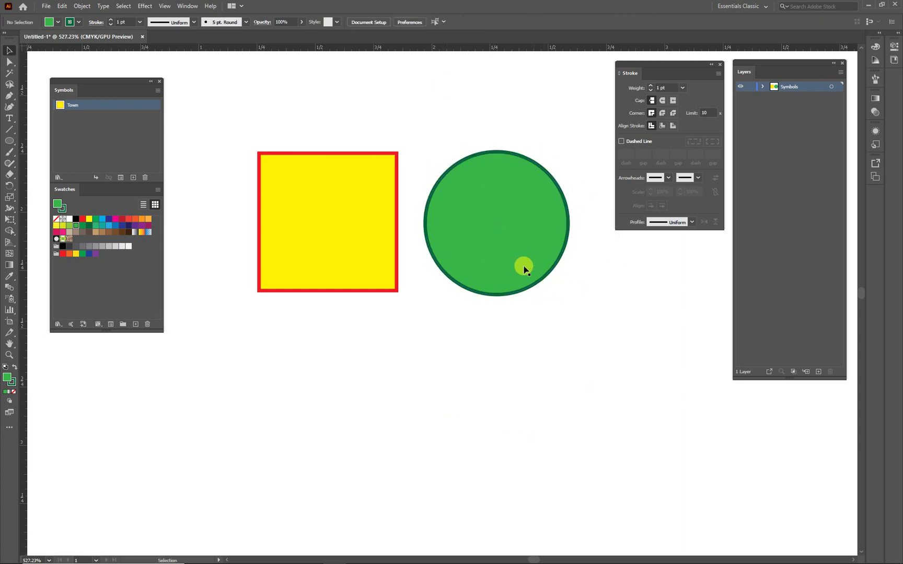
- Convert the selected green circle into a static Graphic symbol named 'POI'
left_click(504, 226)
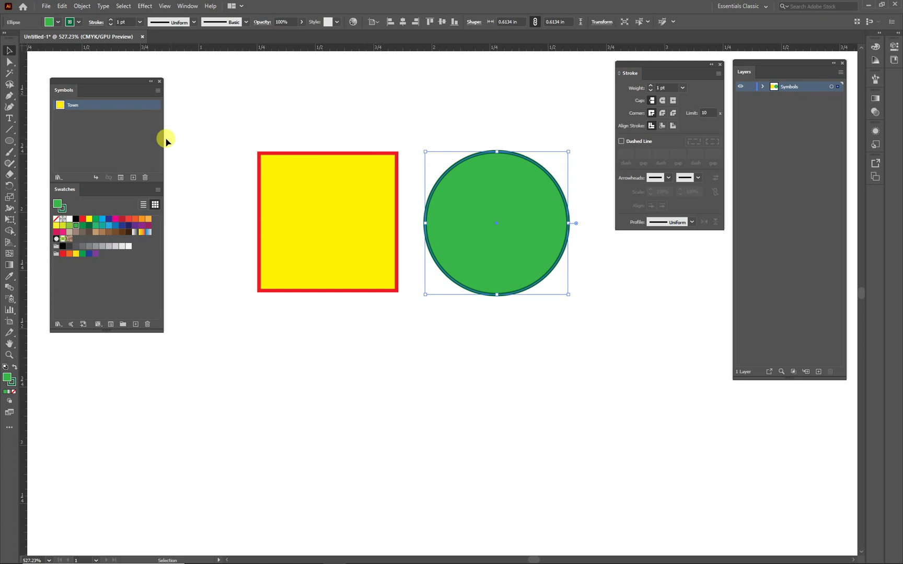
left_click(156, 93)
left_click(187, 92)
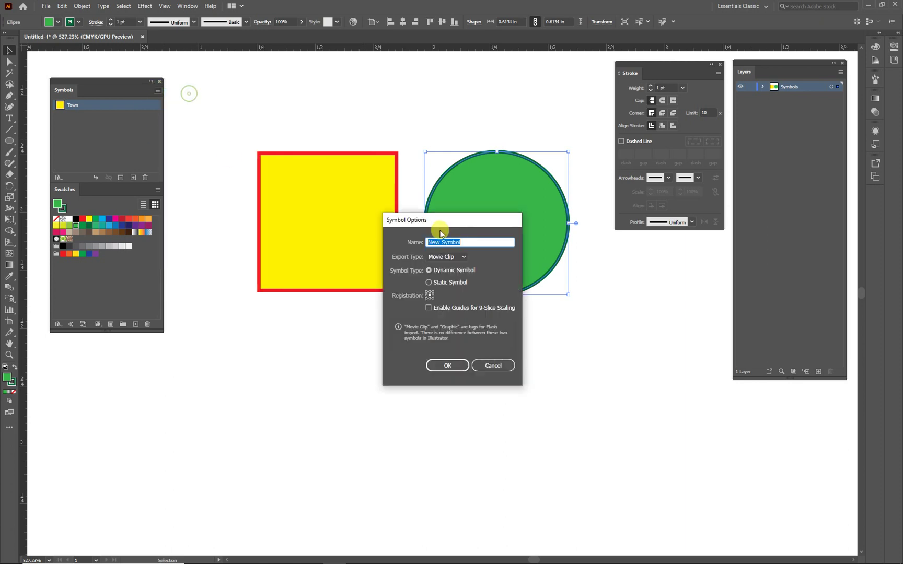
type("PO")
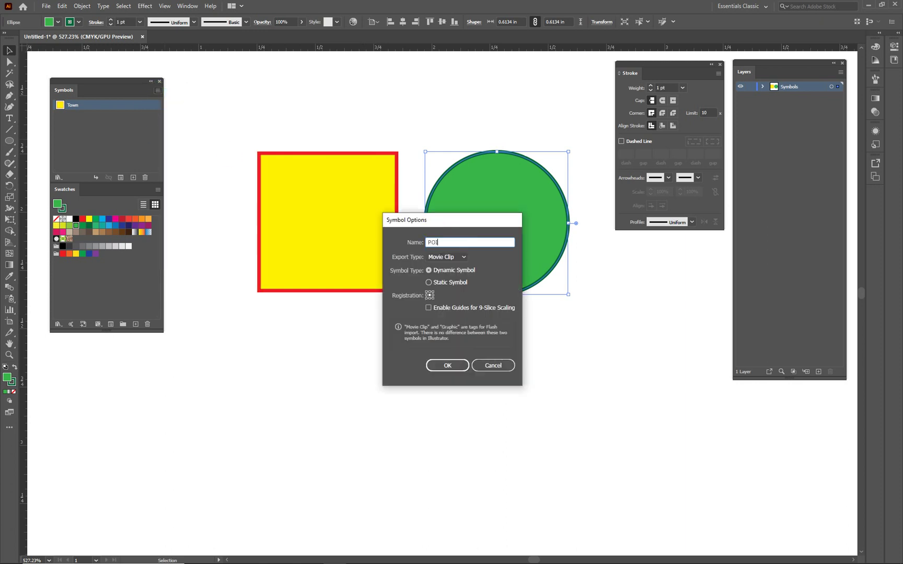
type("I")
left_click(446, 256)
left_click(448, 277)
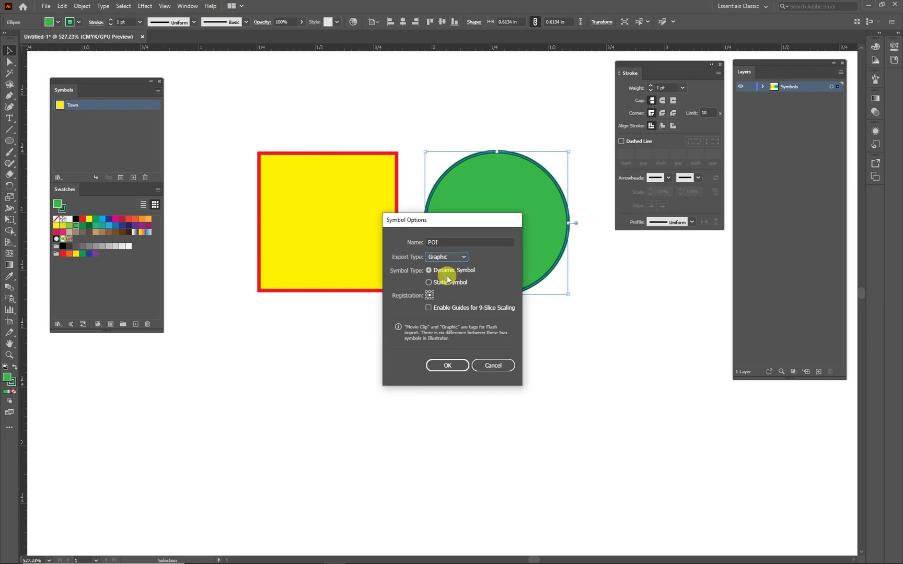
left_click(429, 282)
left_click(447, 366)
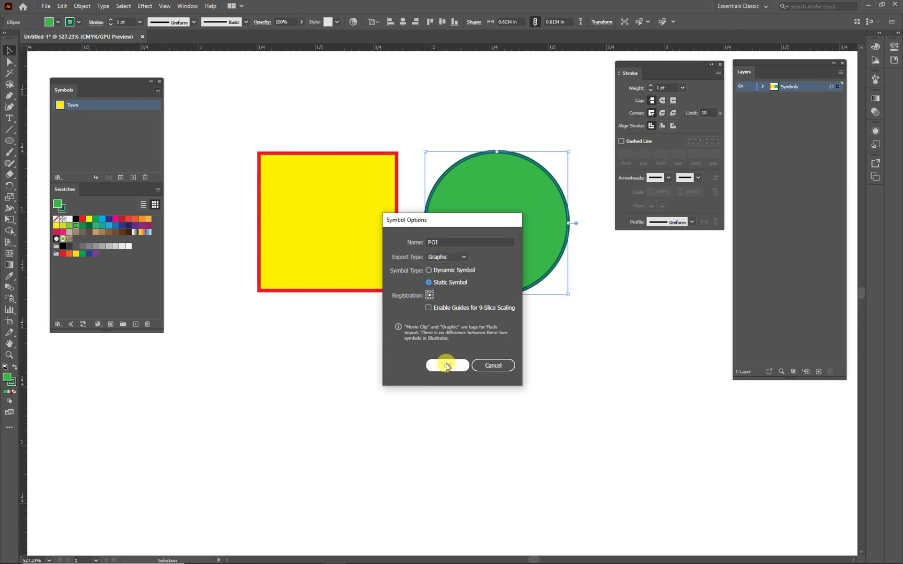
left_click(514, 397)
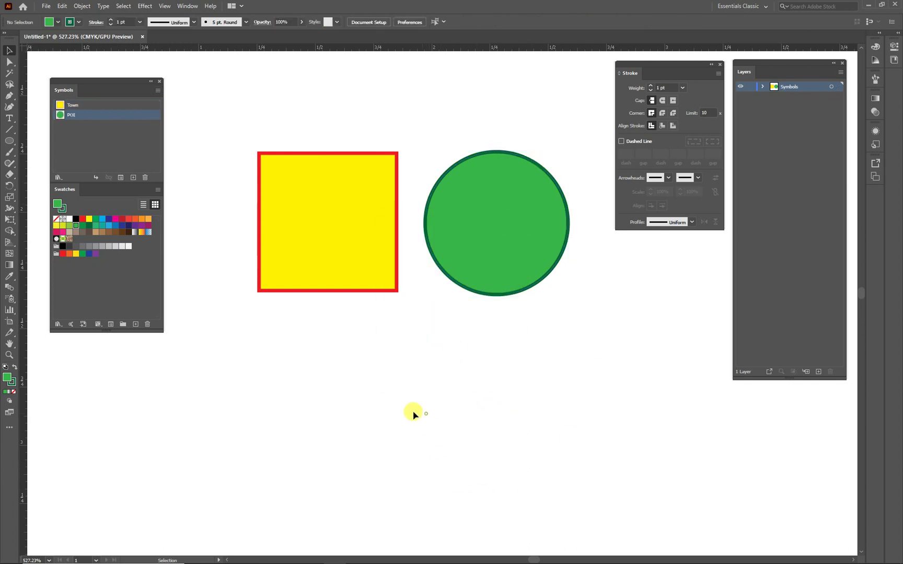
- Draw a blue-filled, dark-blue-outlined five-point star beneath the square and circle
left_click(13, 143)
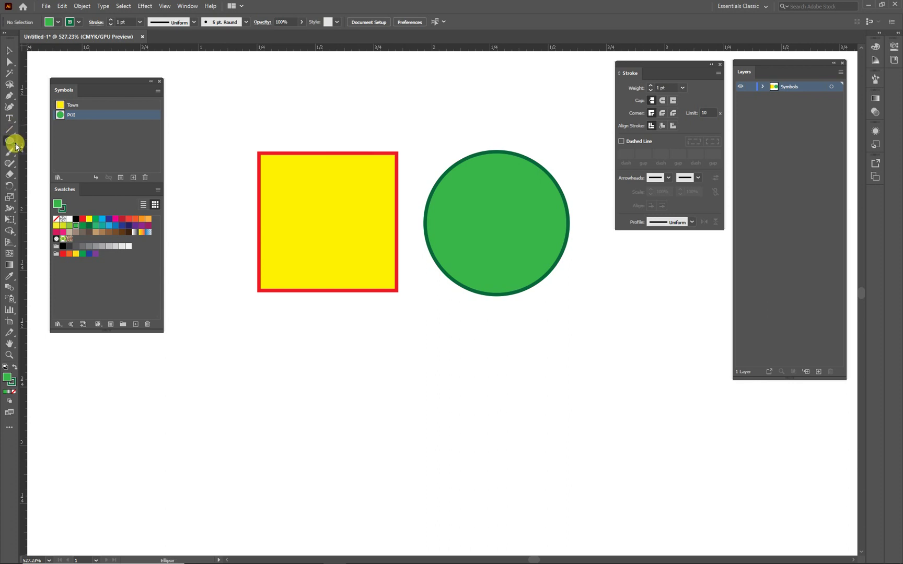
left_click_drag(15, 147, 47, 180)
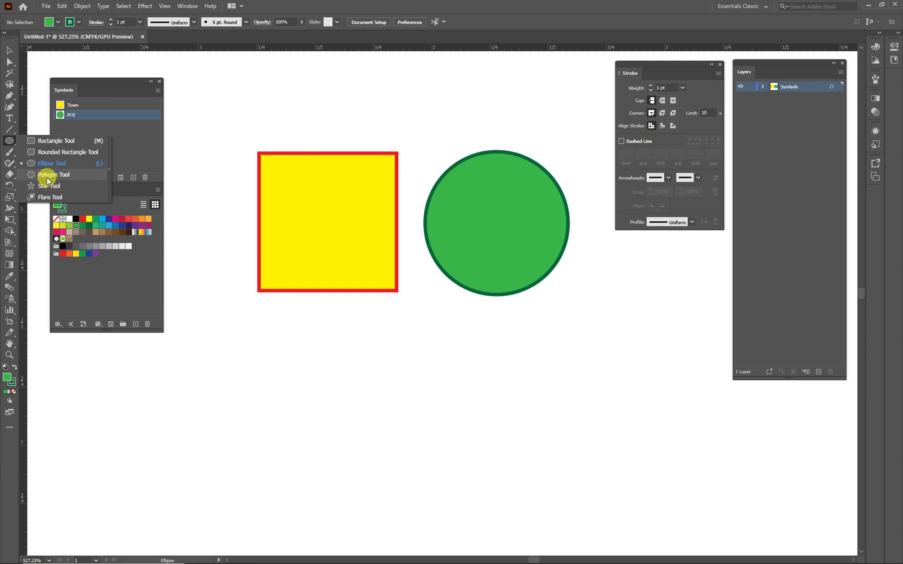
left_click_drag(48, 181, 48, 186)
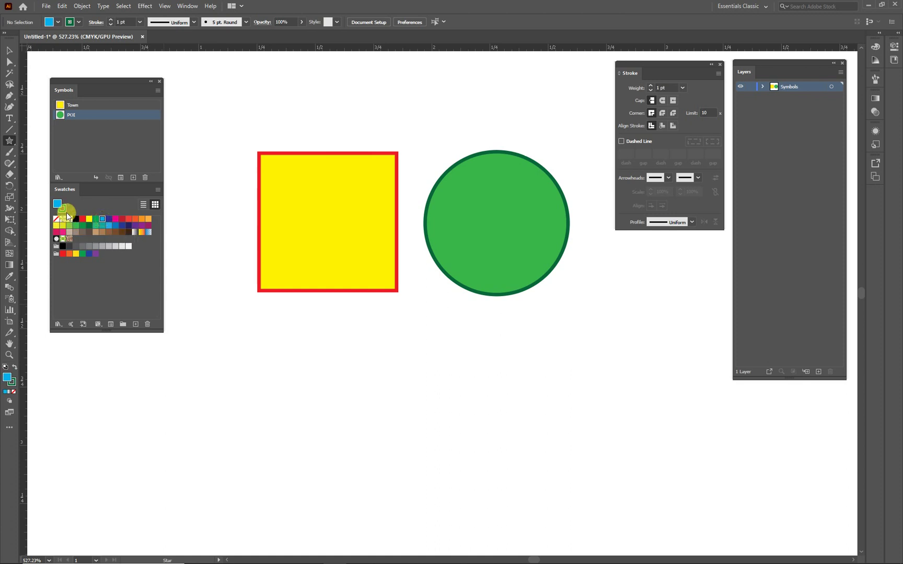
left_click(107, 220)
left_click_drag(417, 354, 452, 472)
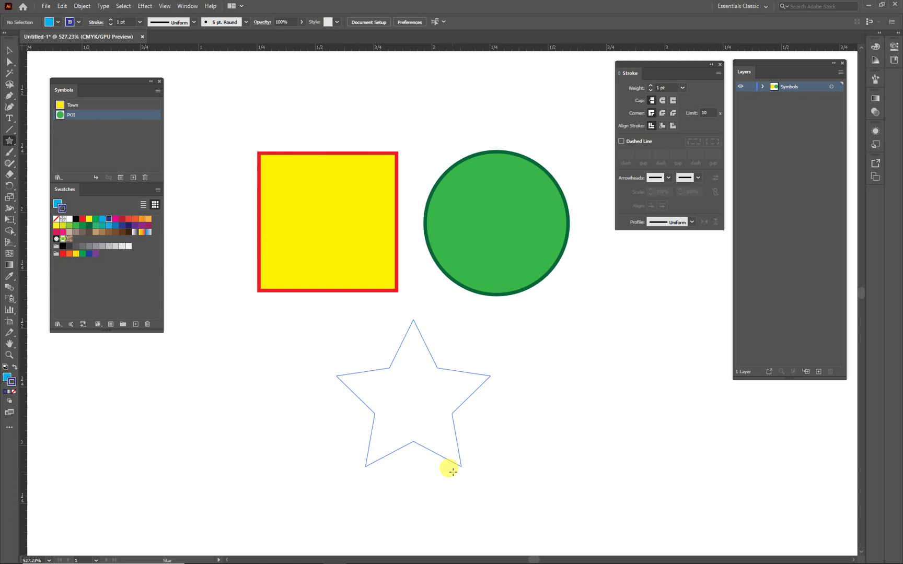
key("Up")
key("Up")
key("Up")
mouse_move(452, 472)
left_mouse_down()
mouse_move(468, 430)
mouse_move(472, 447)
mouse_move(459, 453)
mouse_move(467, 462)
left_mouse_up()
key("Down")
key("Down")
key("Down")
key("Down")
key("Down")
key("Up")
key("Up")
key("alt")
key("alt")
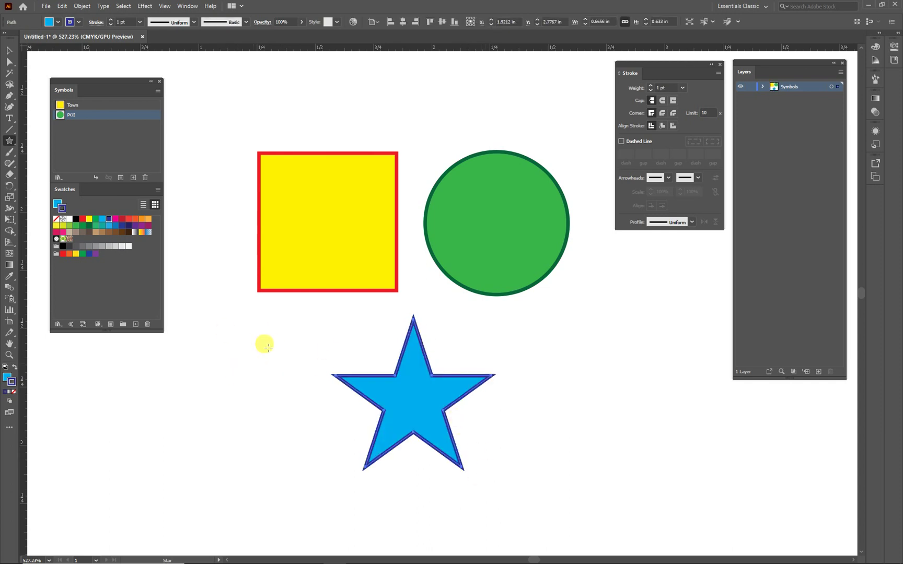
- Convert the blue star into a static Graphic symbol named 'Capital'
left_click(157, 91)
left_click(197, 93)
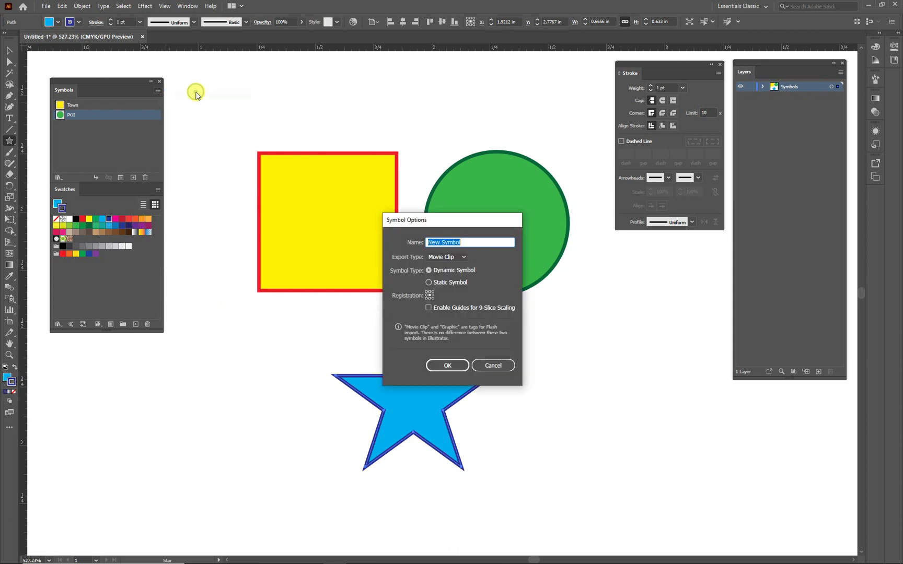
type("Cap")
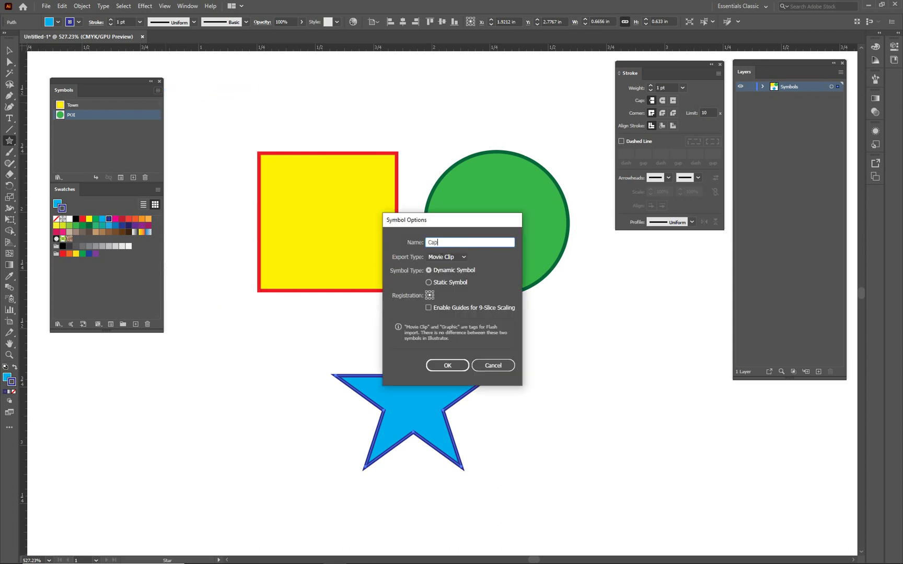
type("ital")
left_click(449, 257)
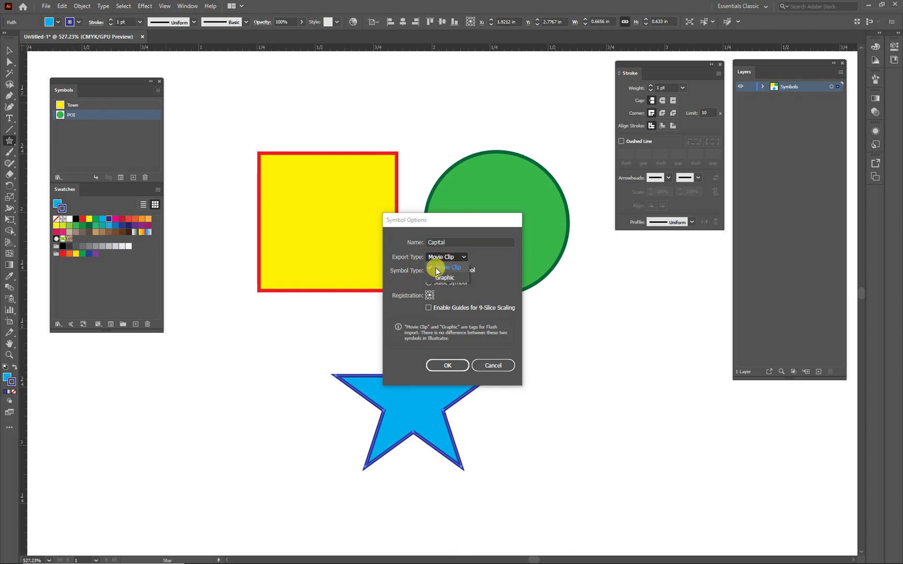
left_click(445, 277)
left_click(436, 283)
left_click(451, 366)
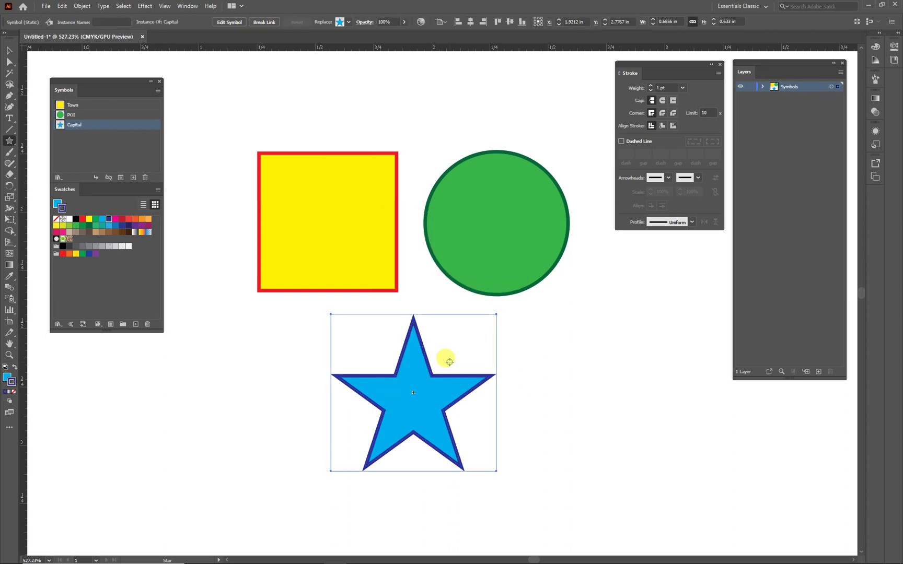
- Move the star left so it sits under the yellow square
left_click(8, 50)
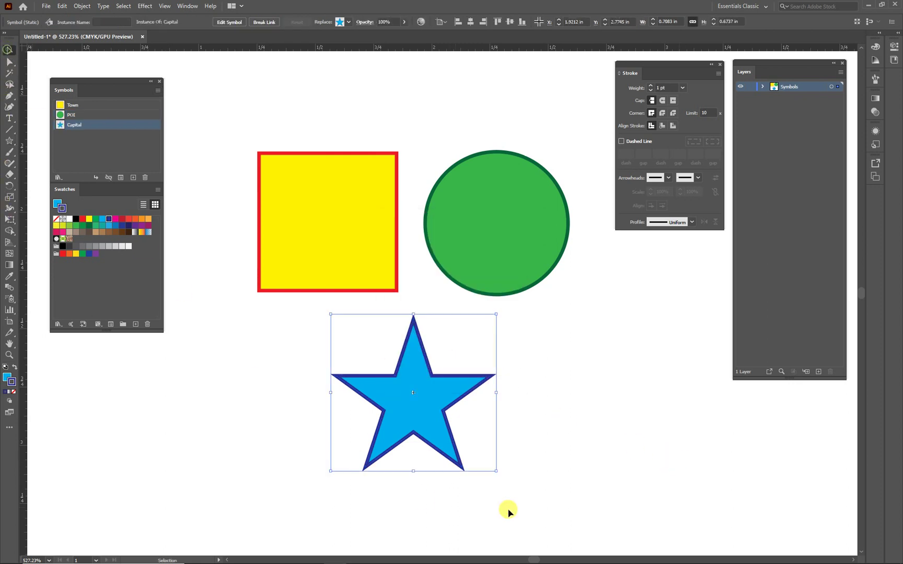
left_click(617, 470)
left_click_drag(413, 409, 308, 408)
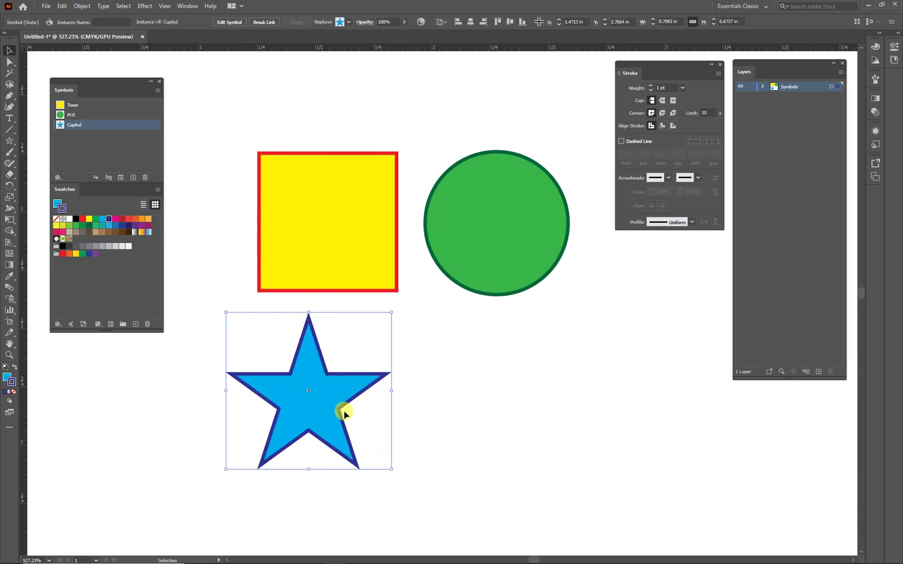
left_click(585, 416)
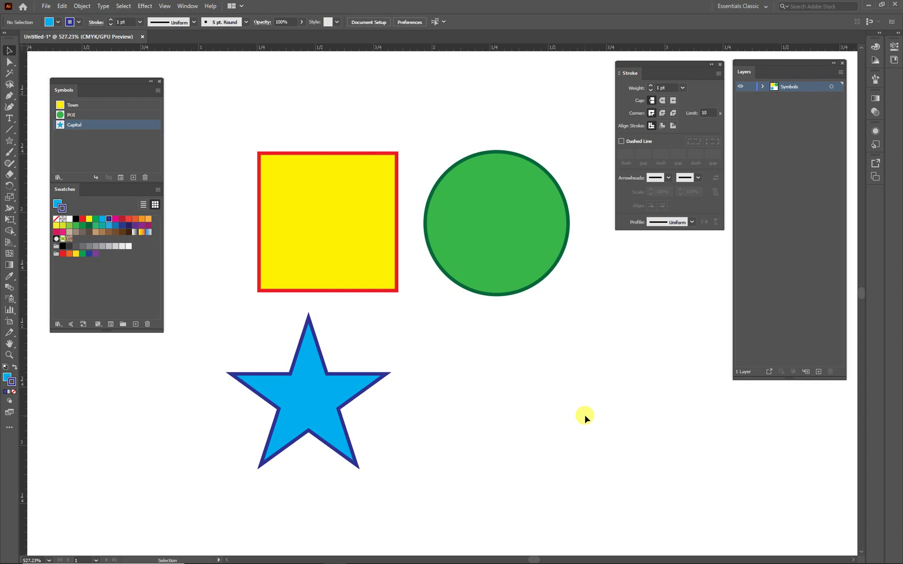
left_click(69, 219)
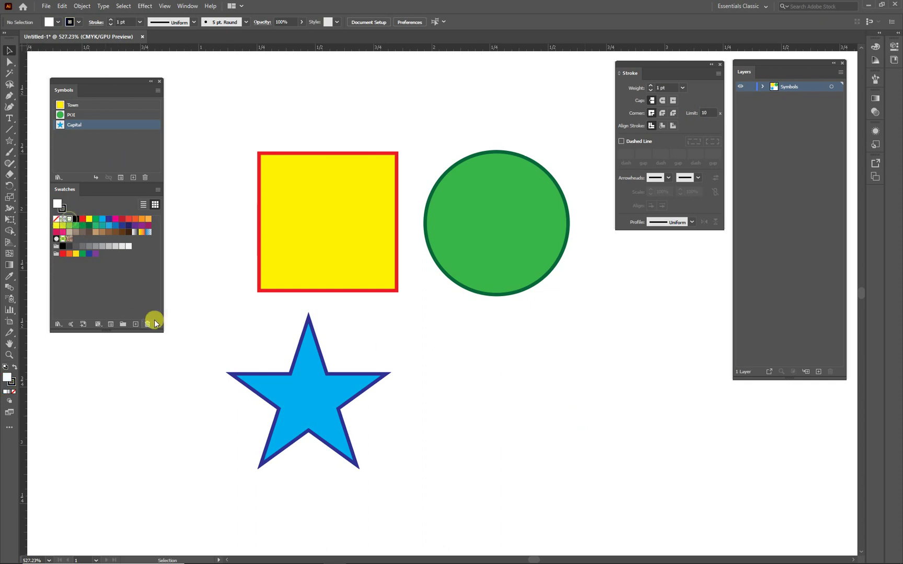
- Draw a large white, black-outlined triangle below the green circle
left_click(9, 140)
left_click_drag(528, 381, 598, 466)
key("Down")
key("Down")
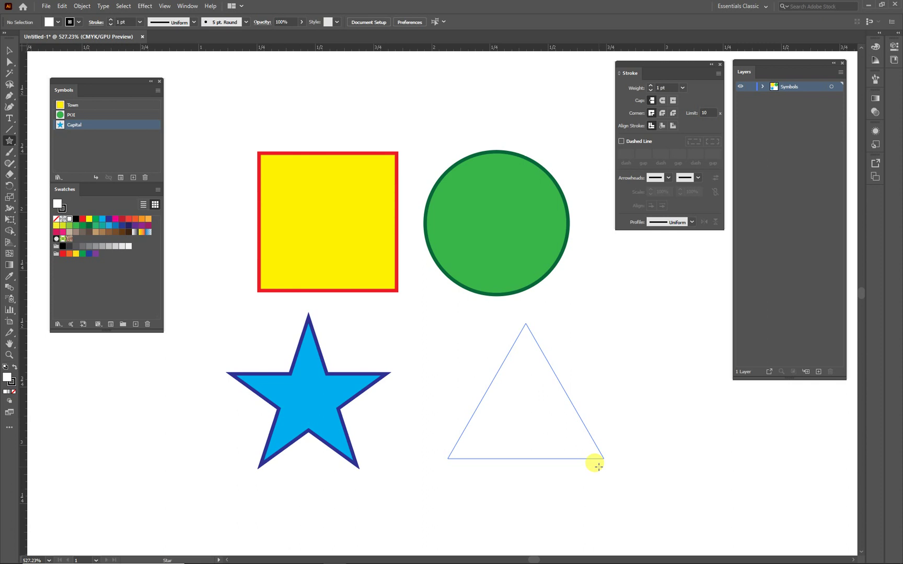
left_click_drag(598, 467, 598, 466)
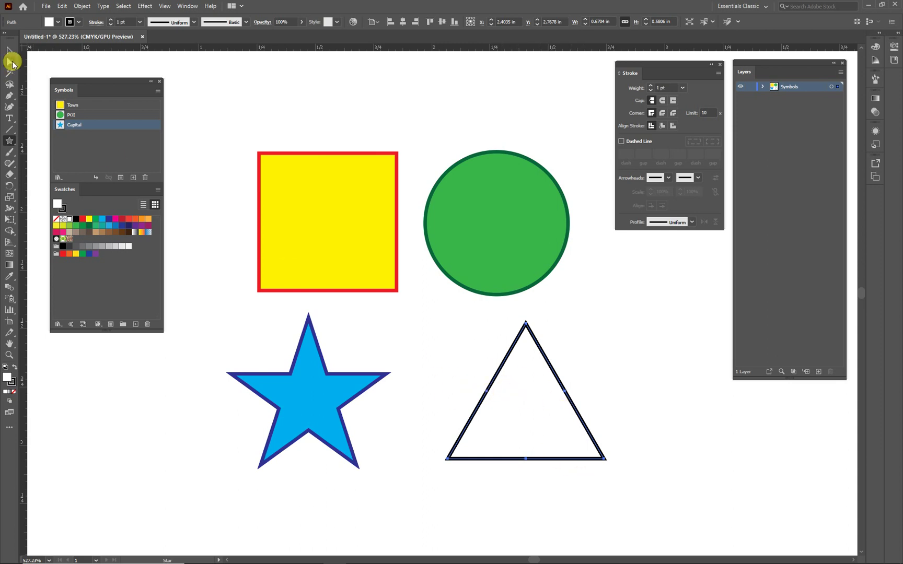
- Duplicate the triangle, shrink the copy, move it to the big triangle's base and fill it black
left_click(9, 50)
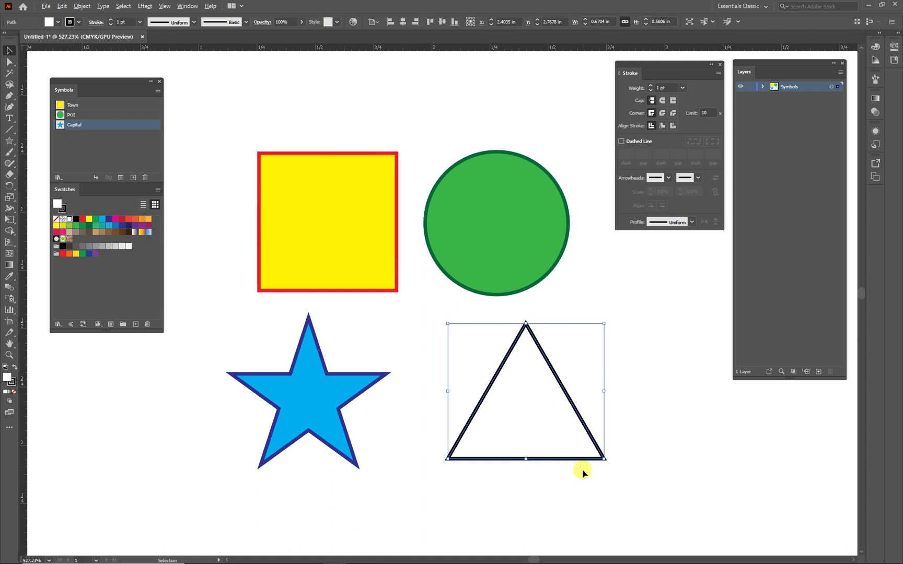
left_click_drag(578, 460, 582, 501)
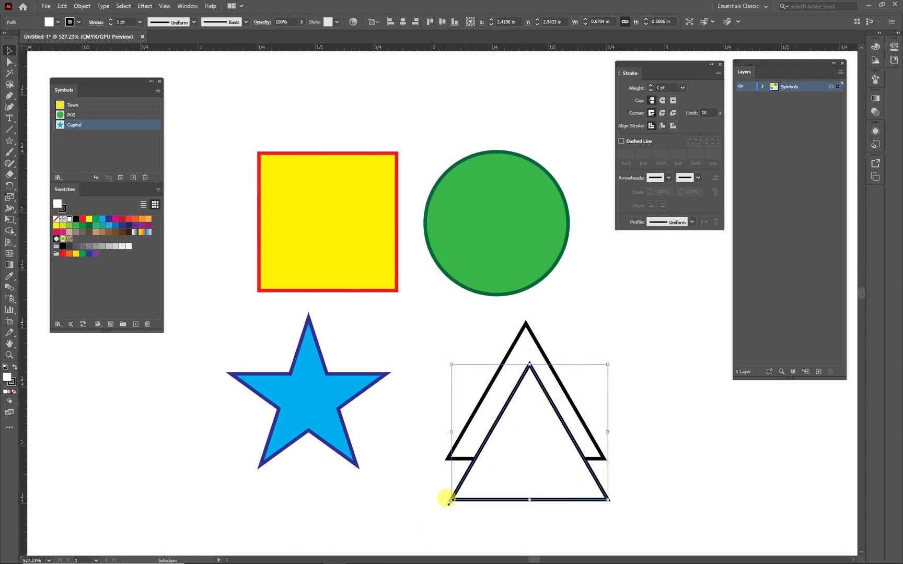
mouse_move(451, 501)
left_mouse_down()
mouse_move(500, 431)
mouse_move(541, 401)
mouse_move(544, 409)
left_mouse_up()
left_click_drag(599, 385, 542, 438)
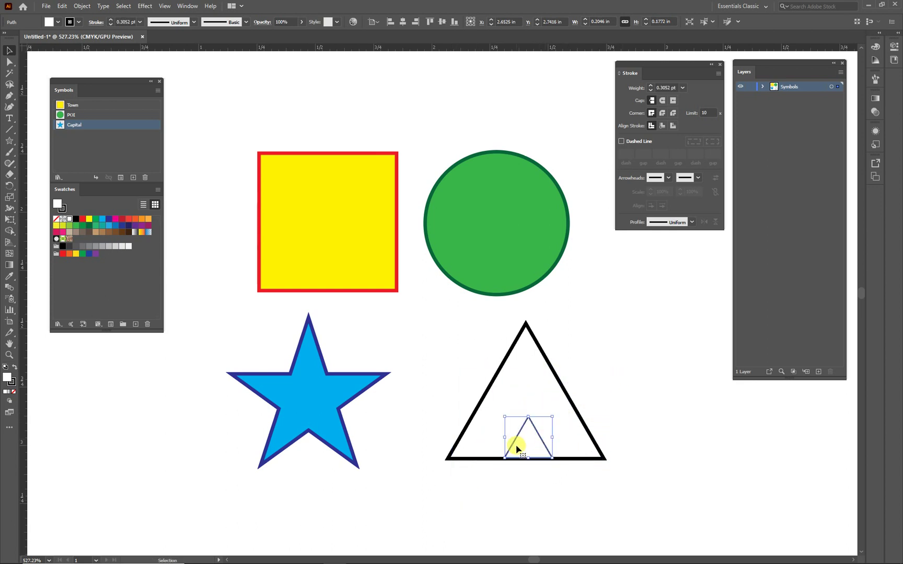
left_click(76, 219)
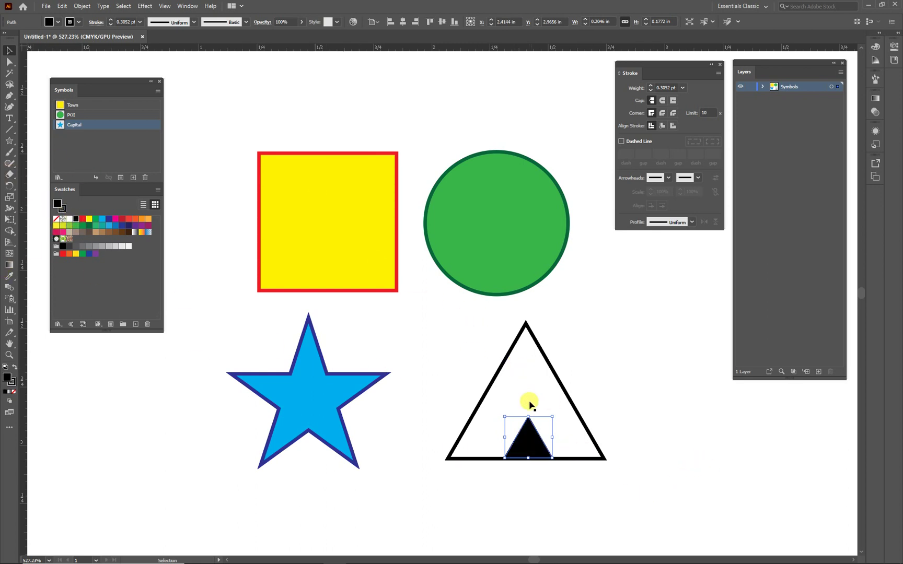
left_click(676, 452)
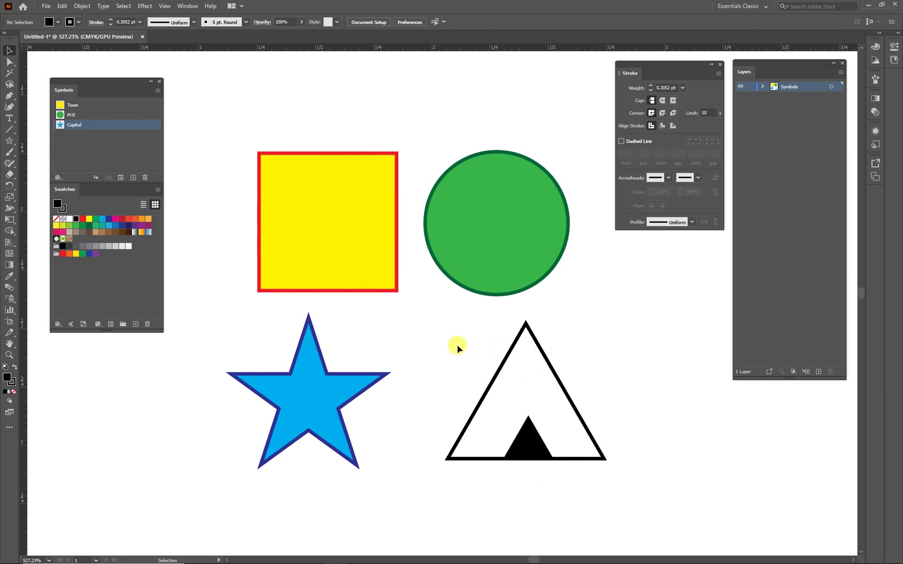
- Center the black triangle horizontally on the large triangle and align their bottom edges
left_click_drag(429, 306, 646, 505)
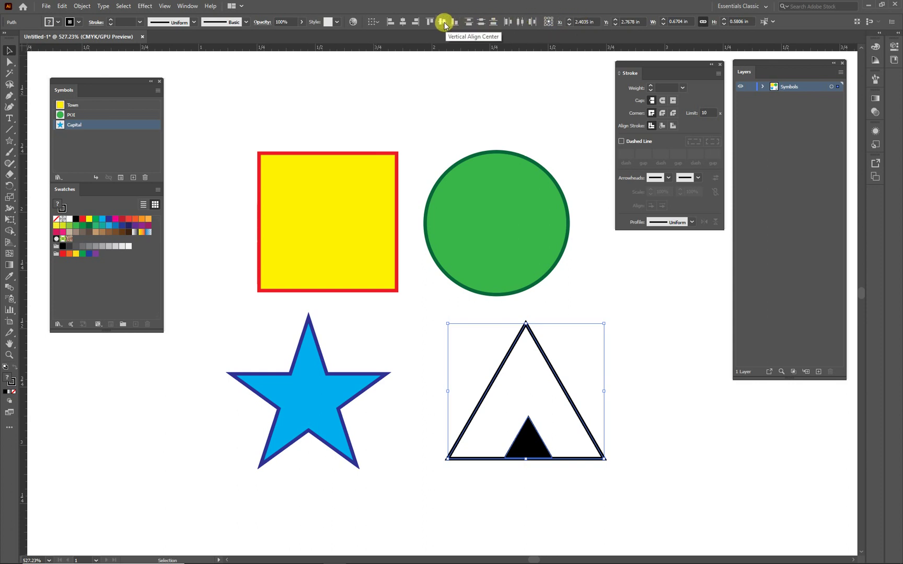
left_click(402, 22)
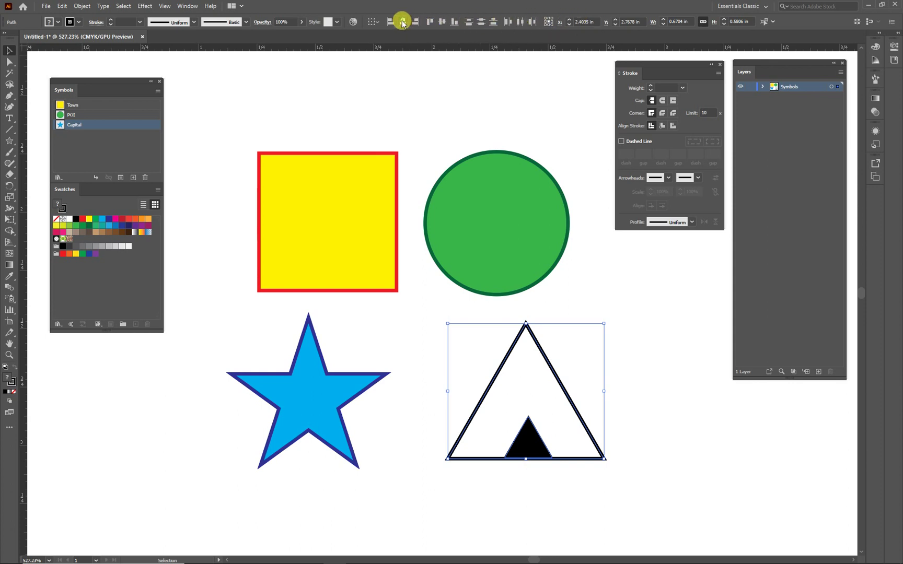
left_click(455, 22)
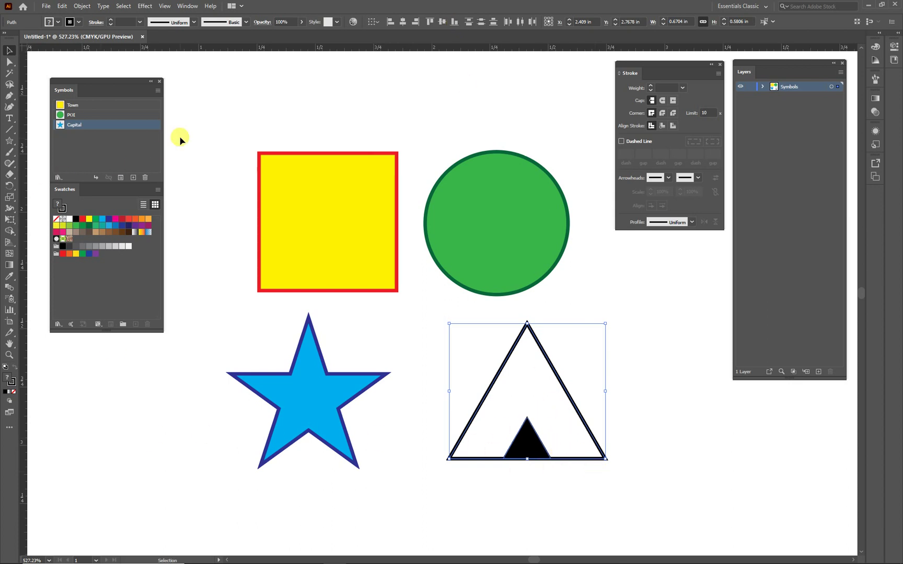
- Save the tent as a static Graphic symbol named 'Camping'
left_click(158, 91)
left_click(193, 93)
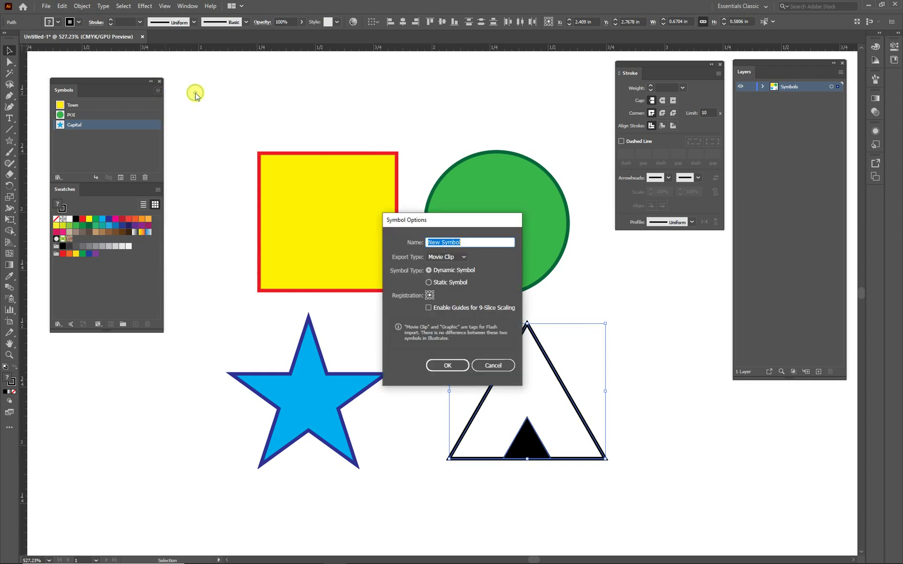
type("Camping")
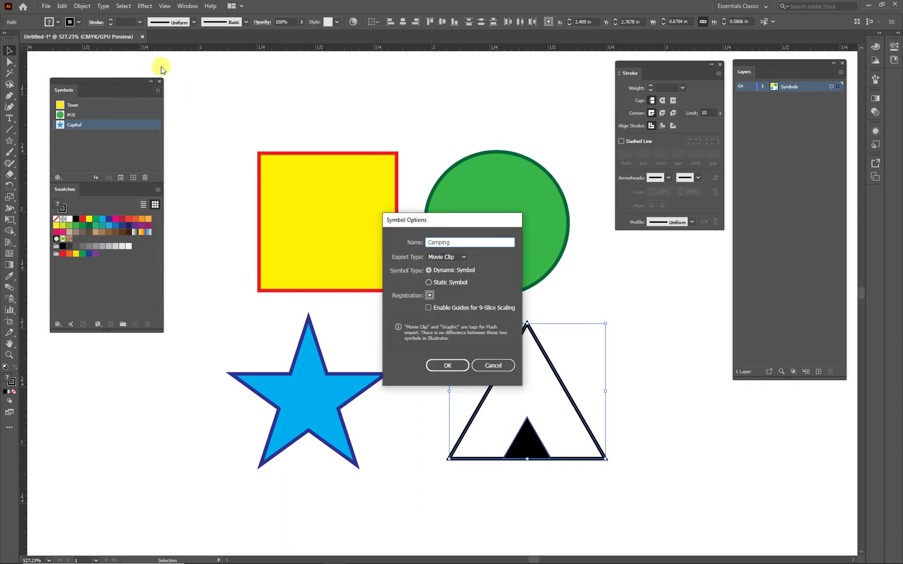
left_click(451, 257)
left_click(436, 273)
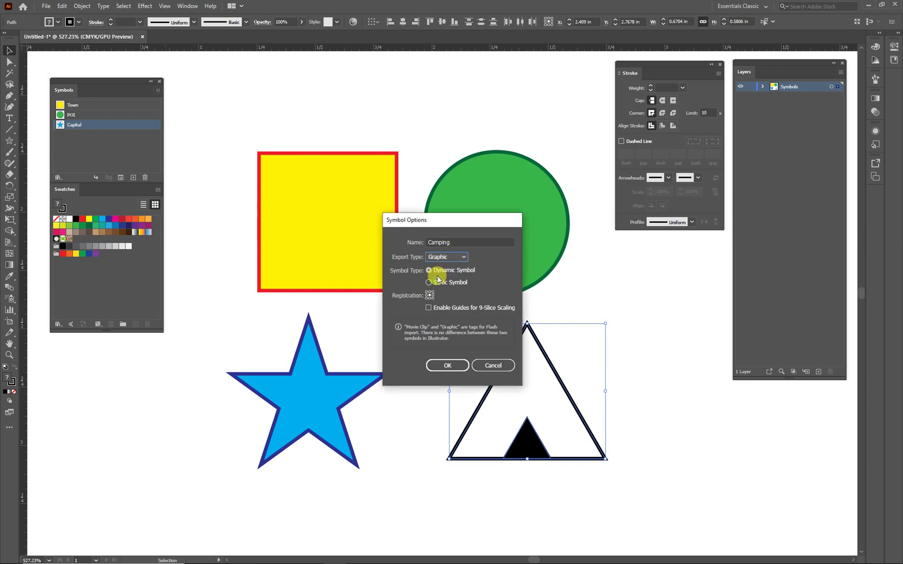
left_click(429, 282)
left_click(452, 365)
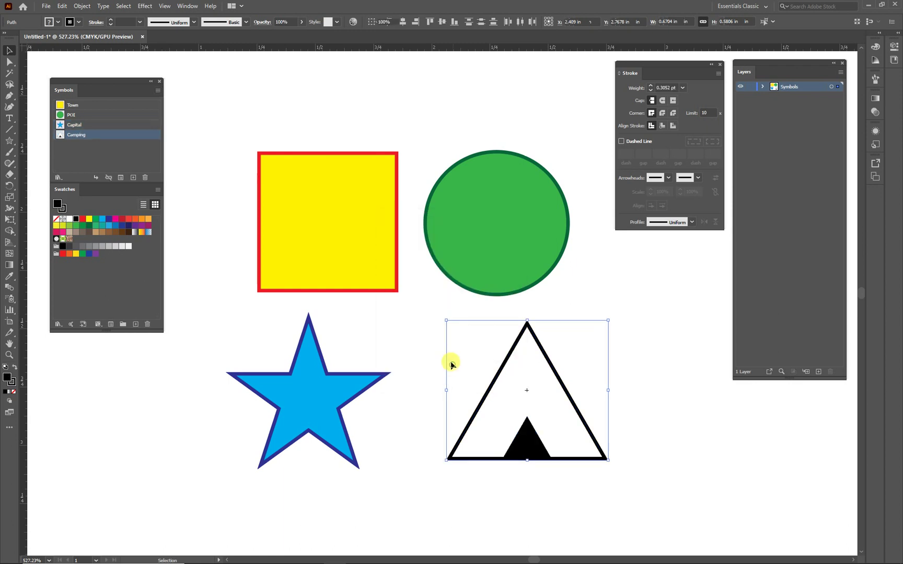
left_click(687, 475)
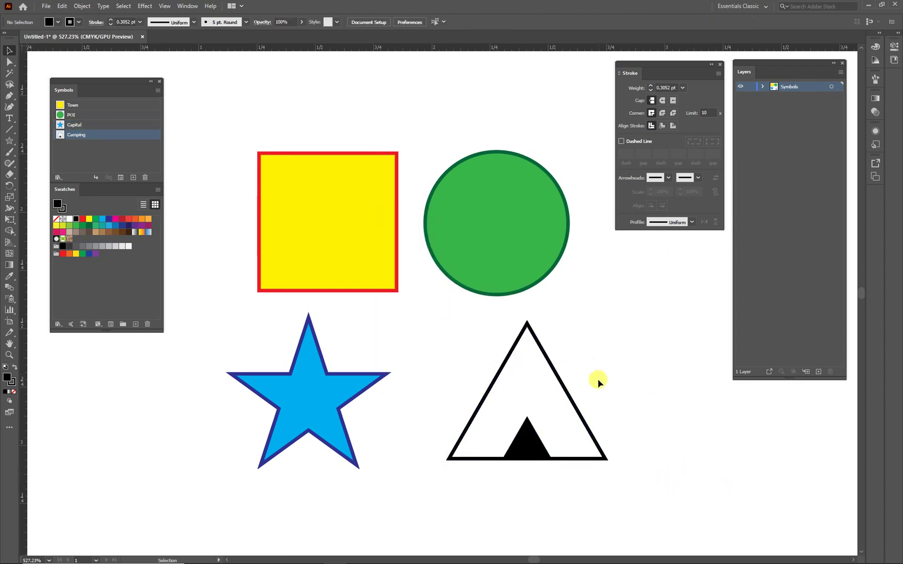
left_click(762, 87)
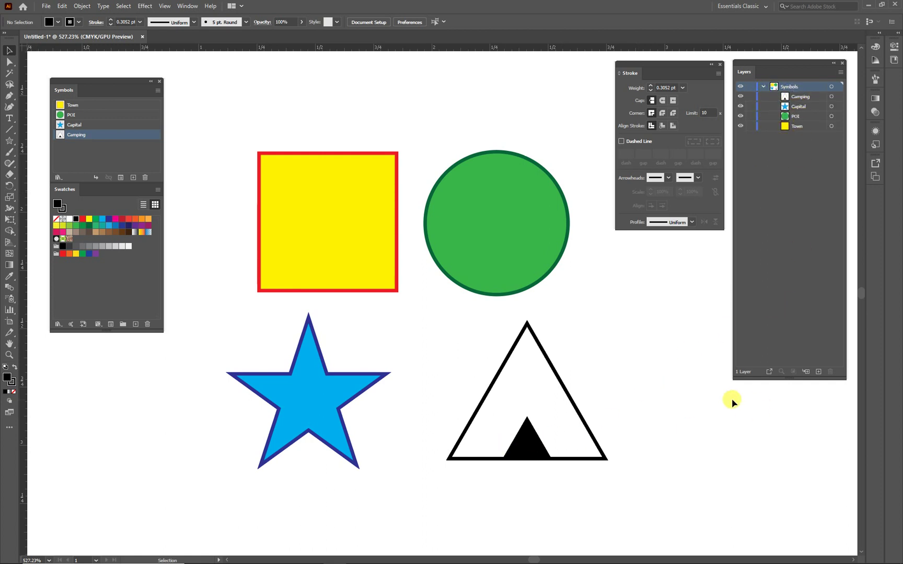
- Expand the Symbols layer, zoom out to 100% to show the whole page, and pick the Ellipse Tool
left_click(681, 399)
left_click(658, 411)
key("ctrl+minus")
key("ctrl+minus")
key("ctrl+minus")
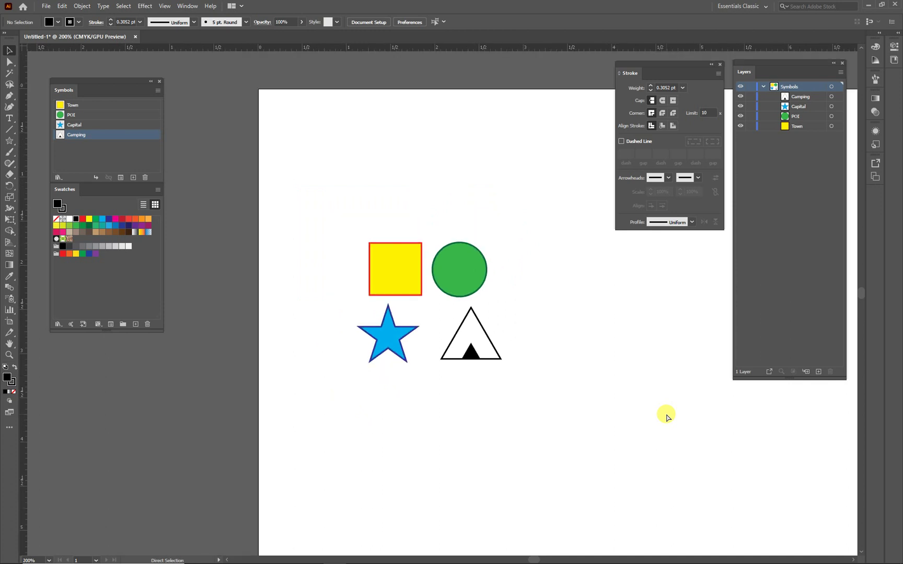
left_click_drag(595, 469, 474, 393)
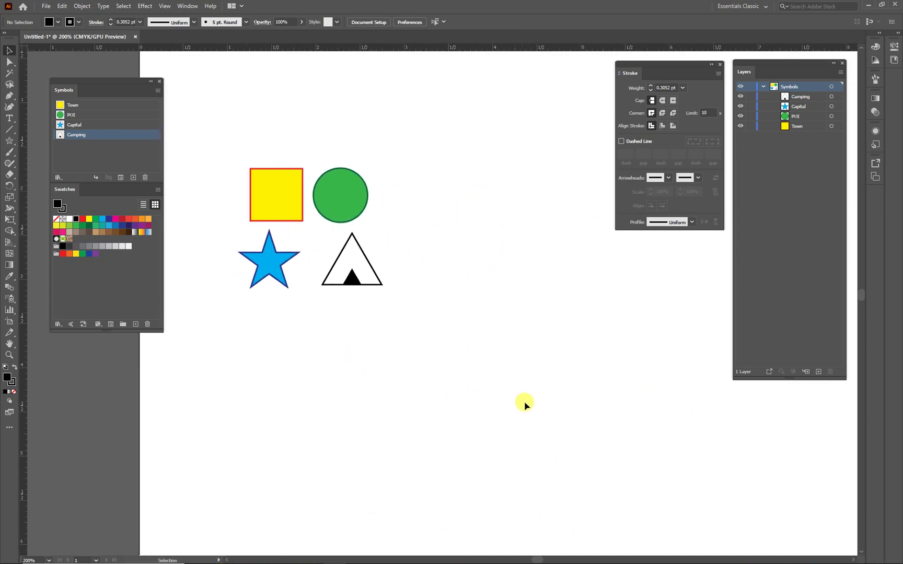
key("ctrl+minus")
key("ctrl+minus")
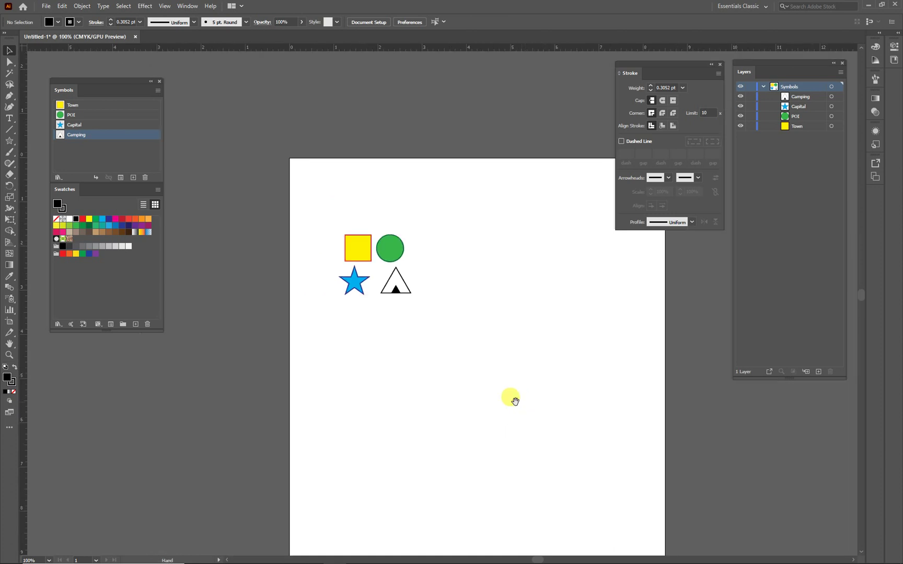
left_click_drag(503, 394, 428, 288)
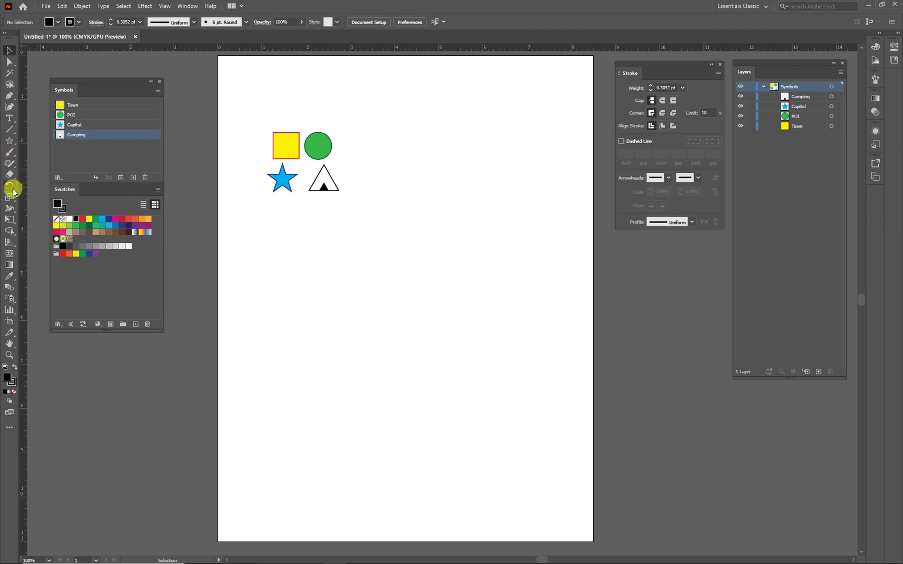
left_click_drag(10, 147, 56, 166)
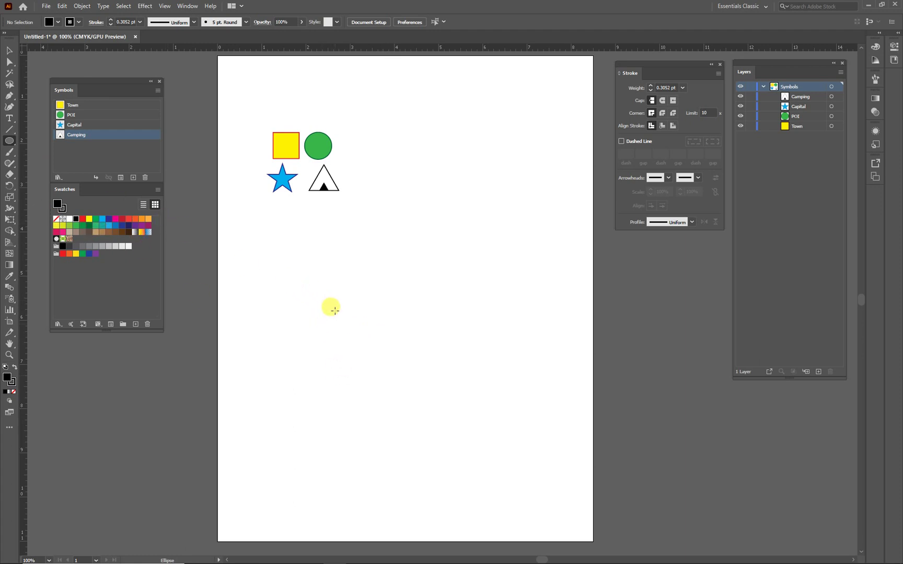
- Draw a tiny black ellipse dot below the four symbols
left_click_drag(333, 308, 335, 310)
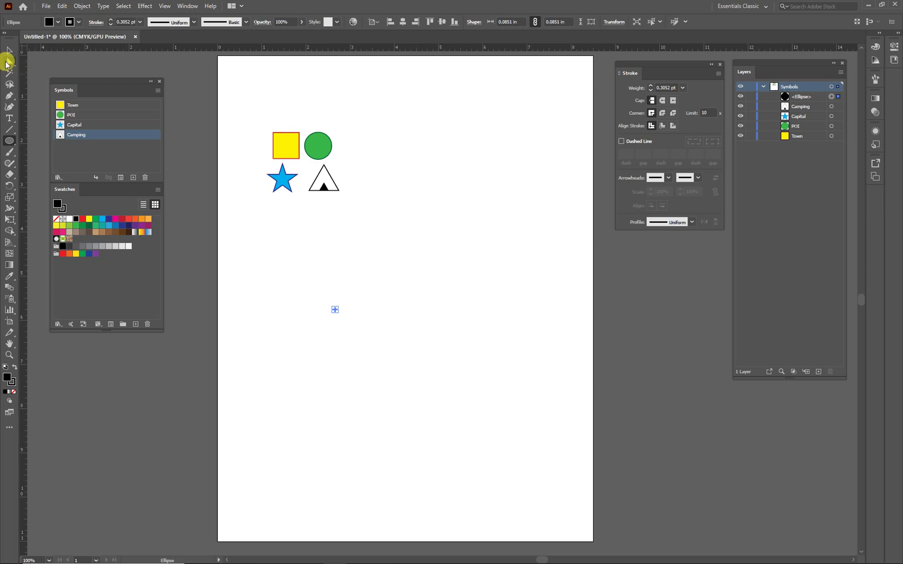
left_click(8, 62)
left_click(427, 321)
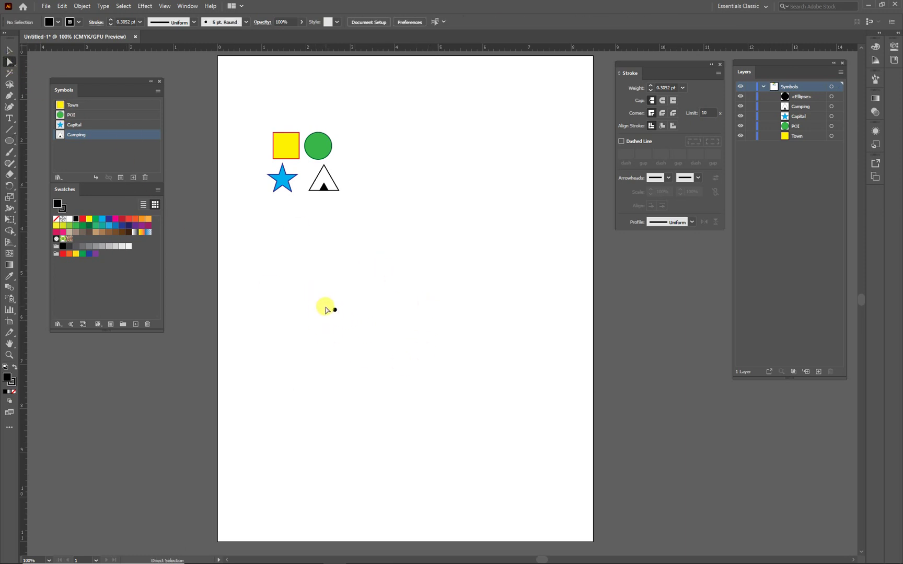
- Alt-drag copies of the dot until seven dots are scattered across the page, then select the four symbols
left_click_drag(318, 298, 348, 322)
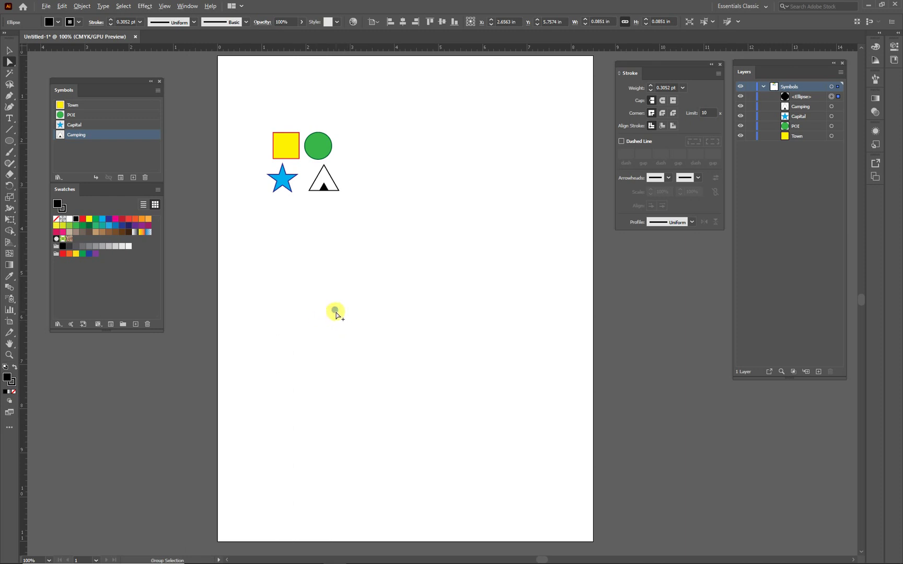
left_click_drag(336, 313, 403, 326)
key("ctrl+z")
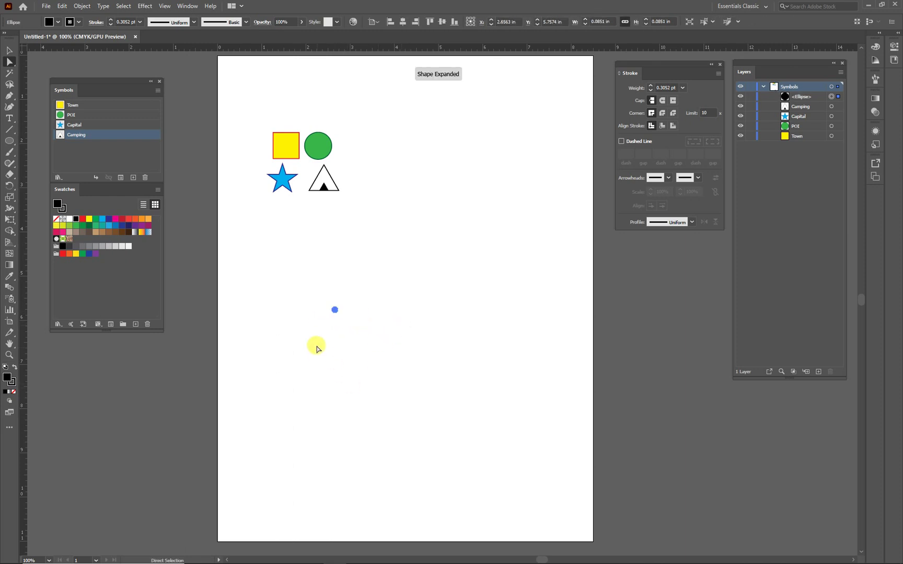
left_click_drag(336, 313, 375, 338)
left_click_drag(413, 310, 414, 400)
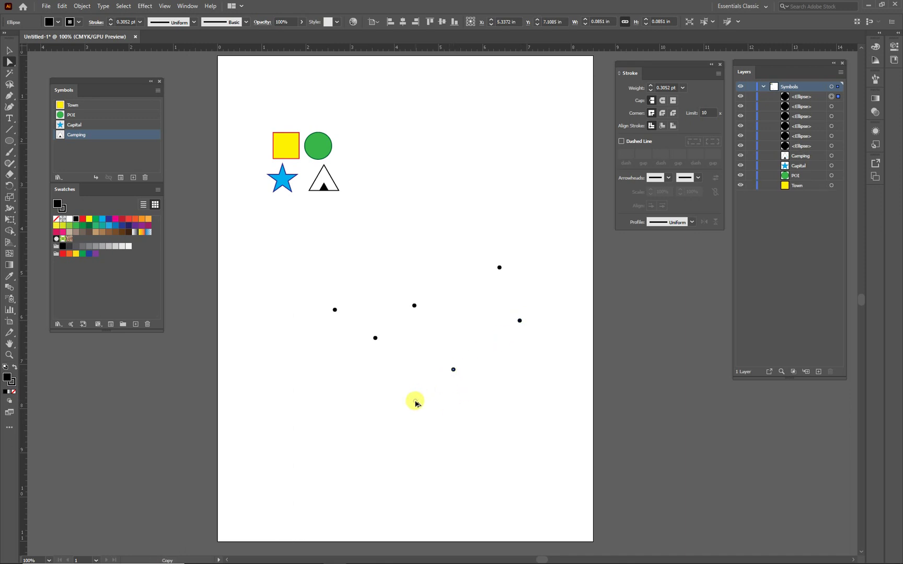
left_click(324, 404)
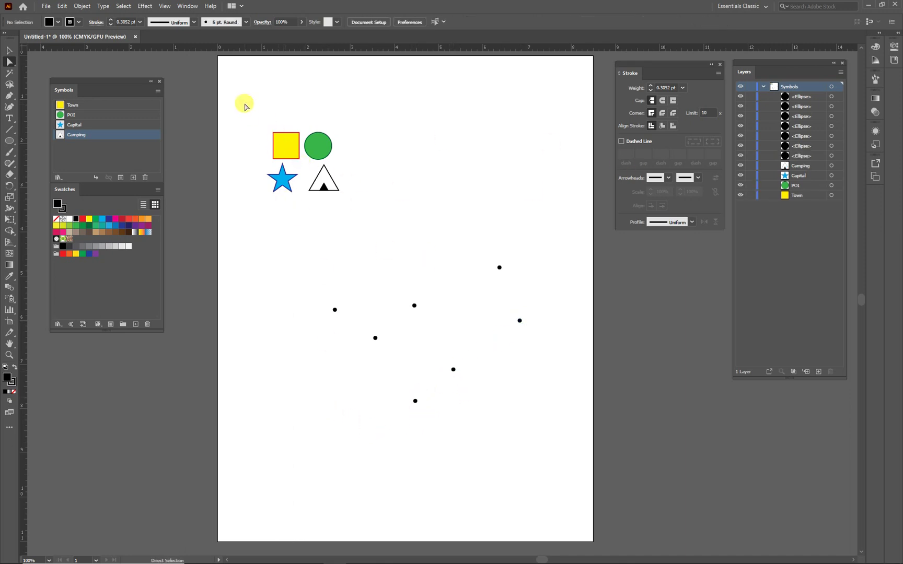
left_click_drag(244, 103, 377, 210)
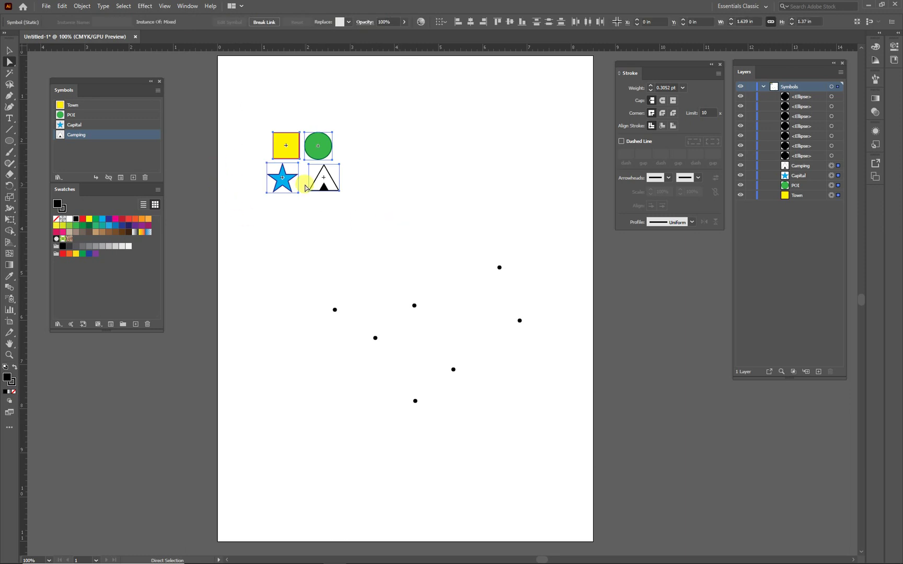
- Delete the four sample symbols, place a Town square above the dots, and select it with all seven dots
key("Delete")
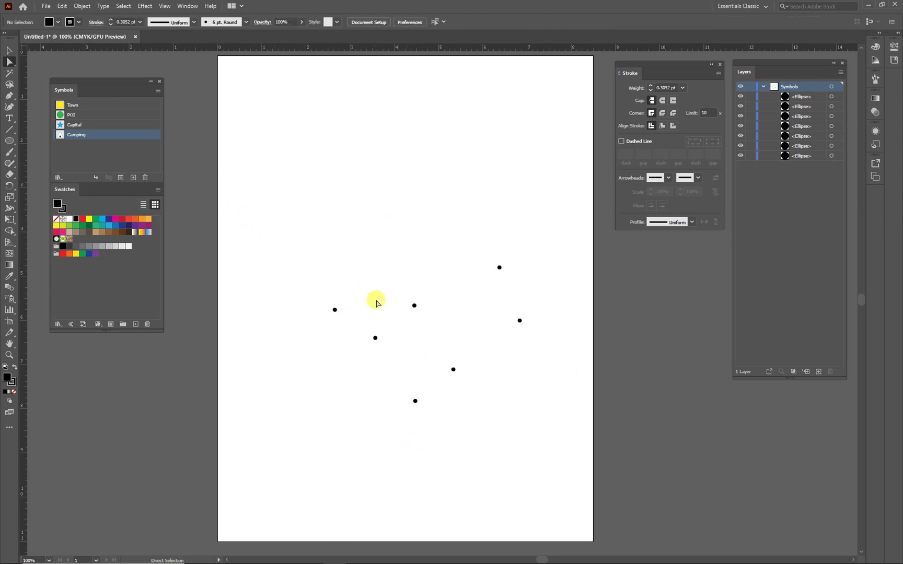
left_click_drag(312, 222, 554, 441)
left_click(551, 440)
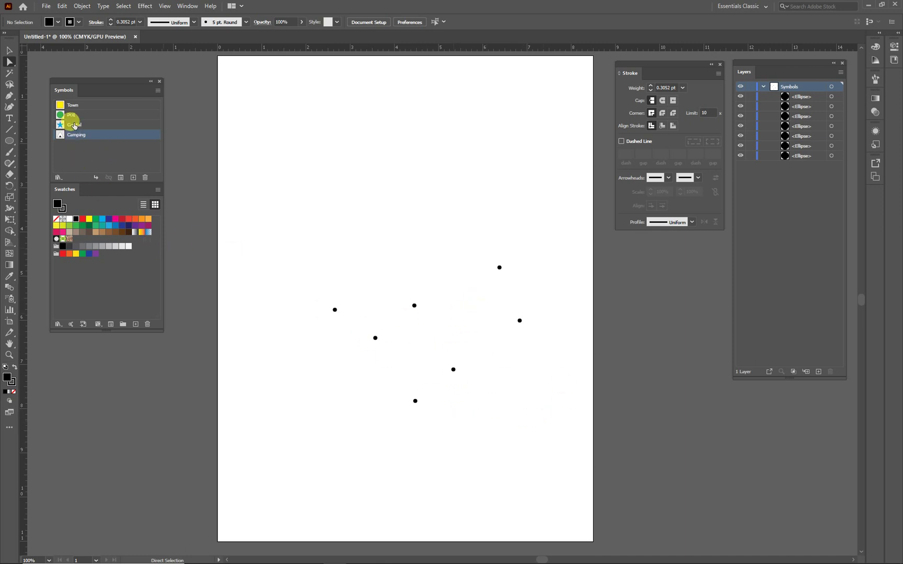
left_click_drag(72, 108, 366, 208)
left_click_drag(271, 140, 550, 459)
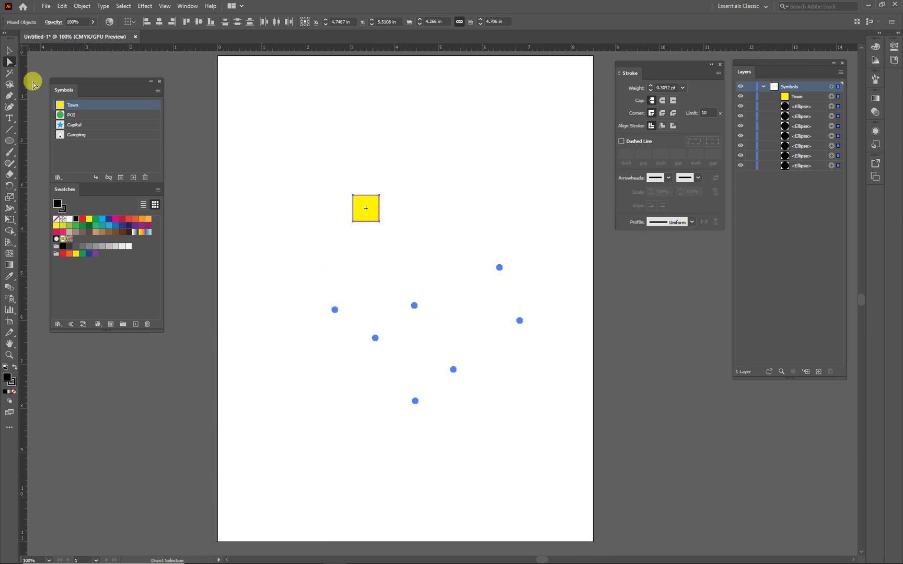
- Run the findAndReplaceGraphic_centered_v2 script to swap all seven dots for centered Town squares
left_click(45, 7)
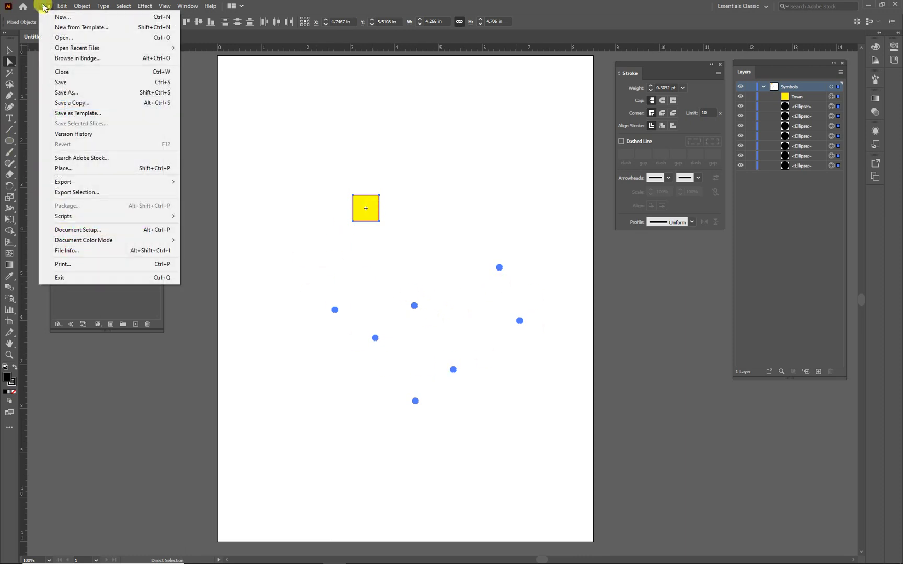
mouse_move(66, 222)
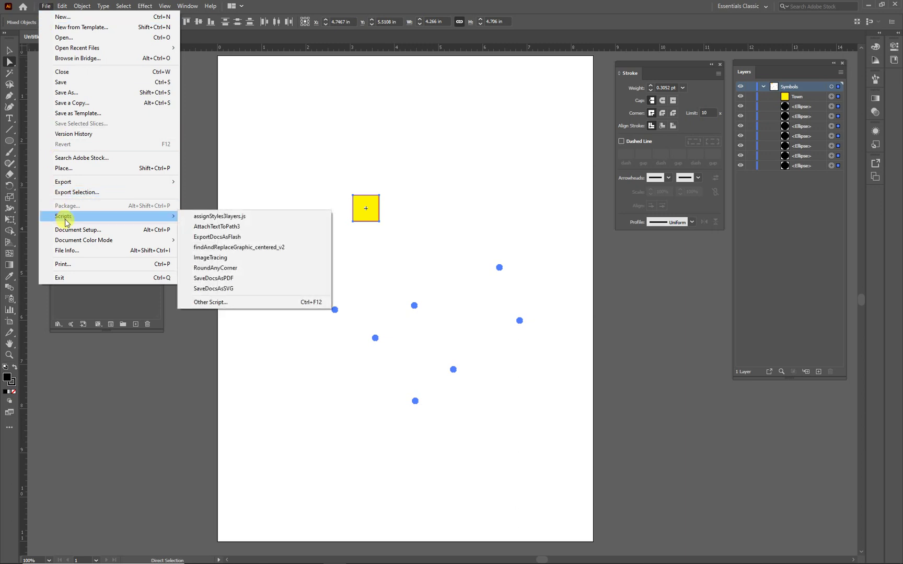
left_click(230, 253)
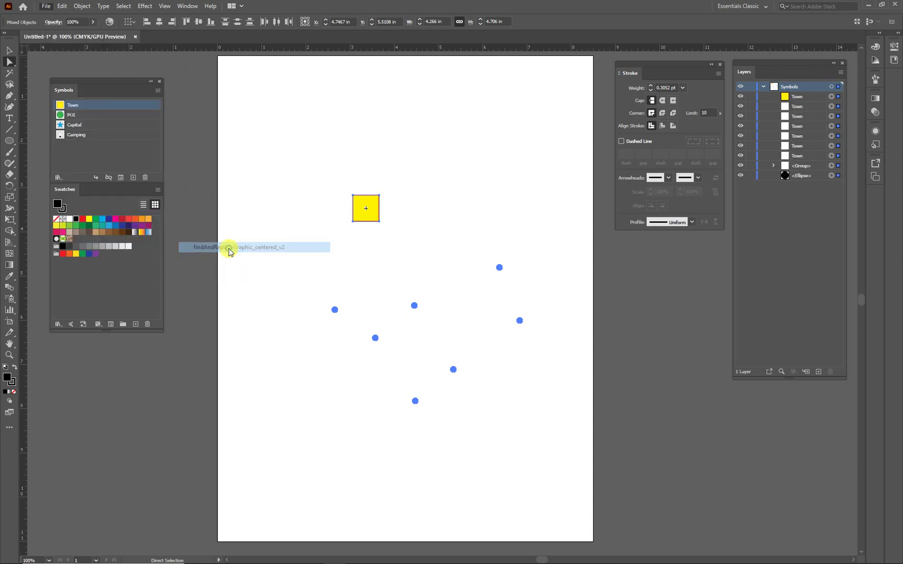
left_click(301, 443)
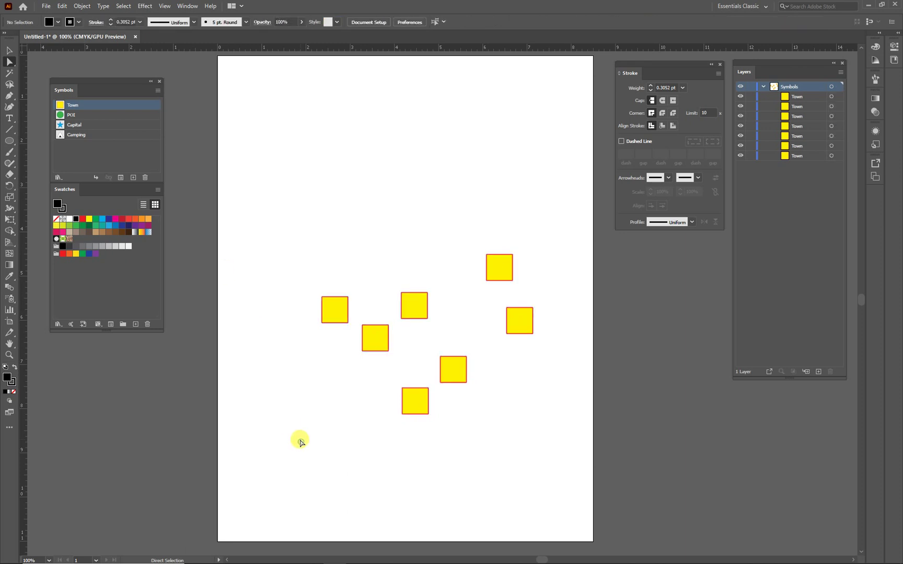
- Edit the Town symbol and scale its yellow square down to about 0.18 in
double_click(61, 105)
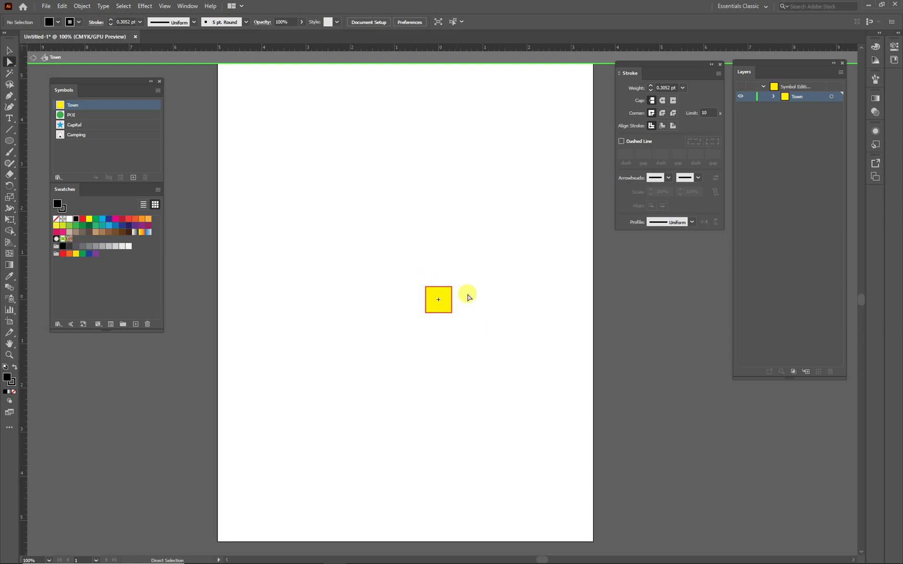
left_click(448, 300)
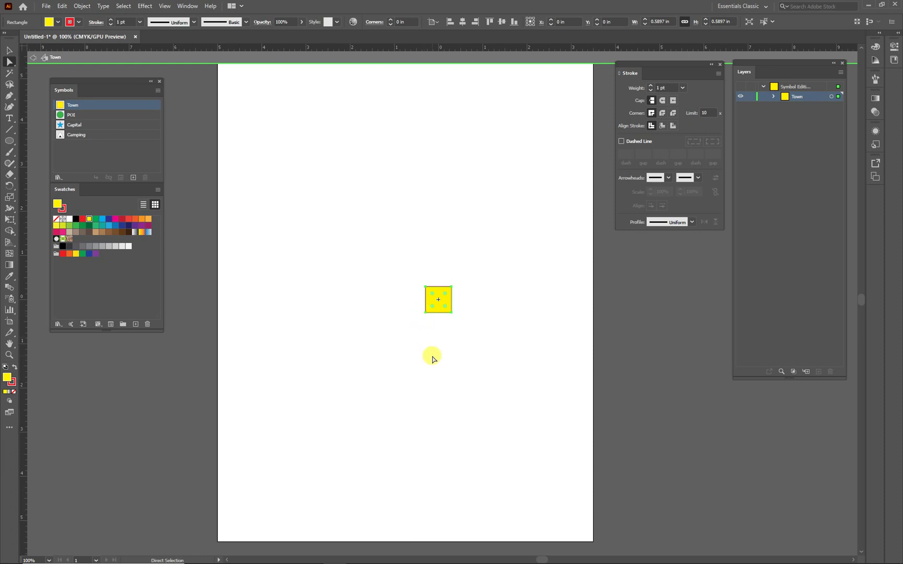
key("v")
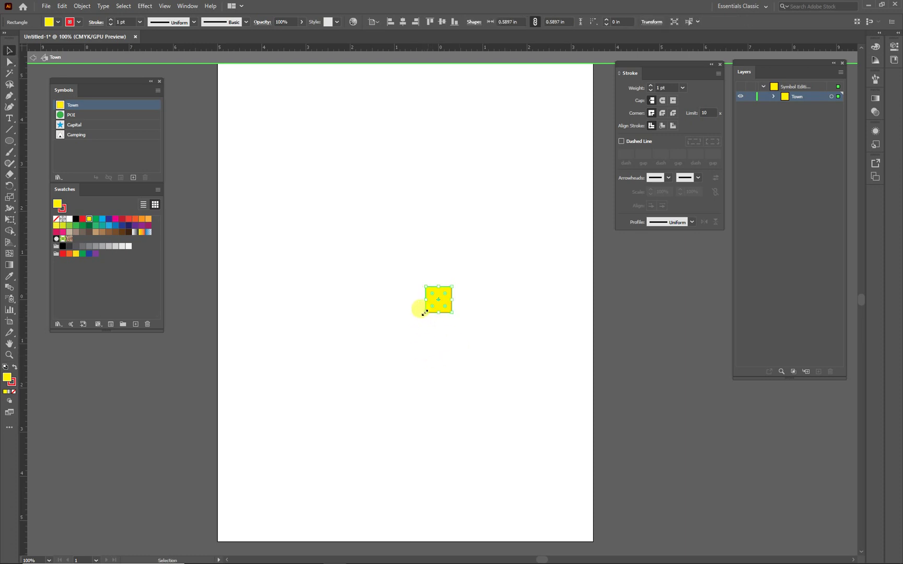
mouse_move(423, 312)
left_mouse_down()
mouse_move(448, 305)
mouse_move(440, 303)
left_mouse_up()
key("ctrl+equal")
key("ctrl+equal")
key("ctrl+equal")
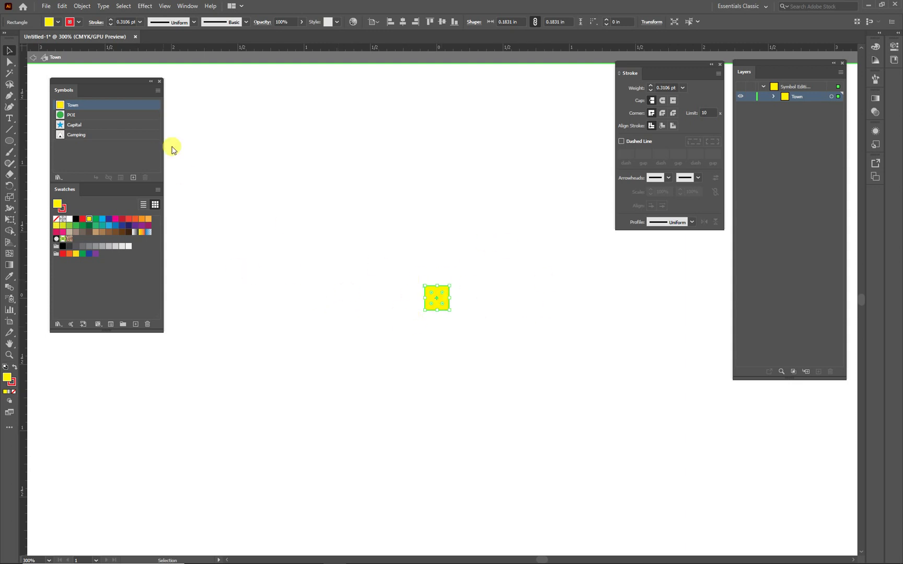
- Exit symbol editing, then replace the leftmost Town square with the Capital star symbol
left_click(33, 60)
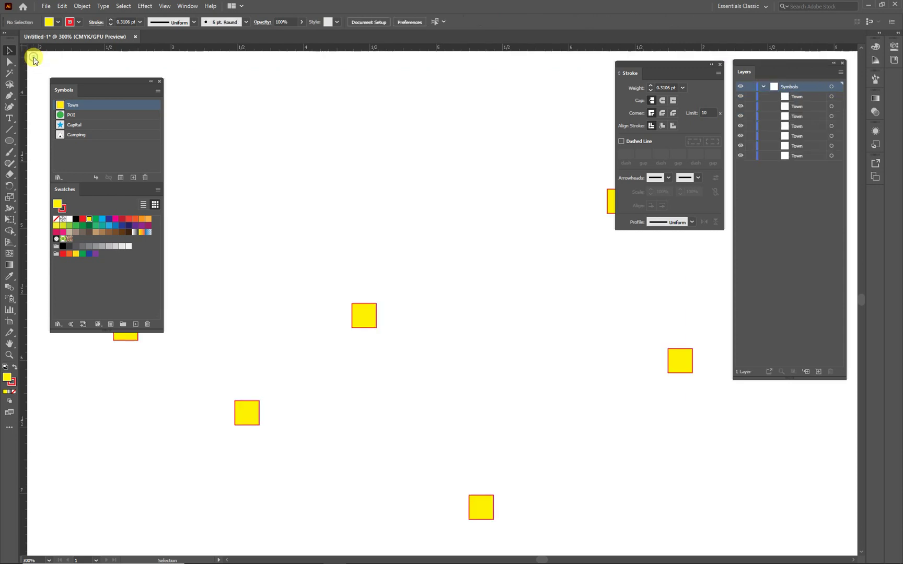
key("ctrl+1")
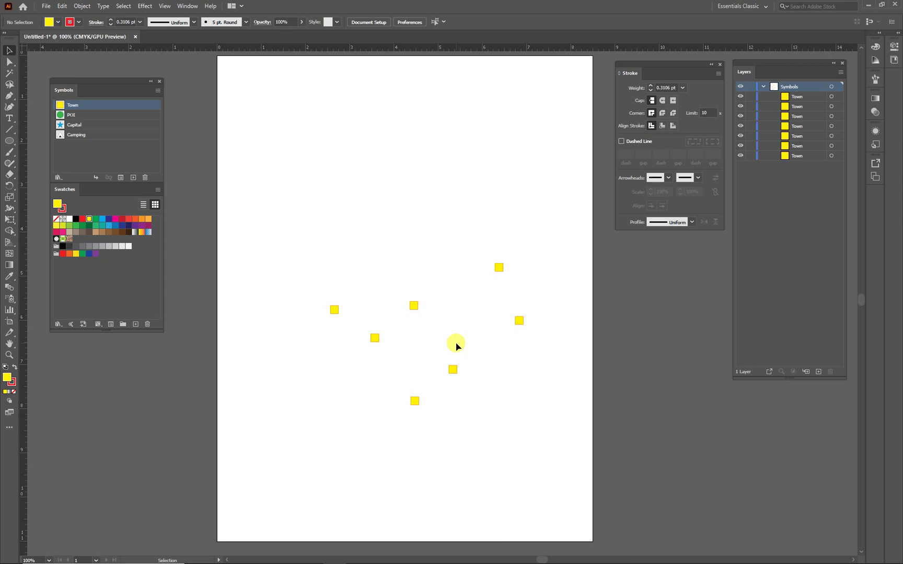
left_click(334, 310)
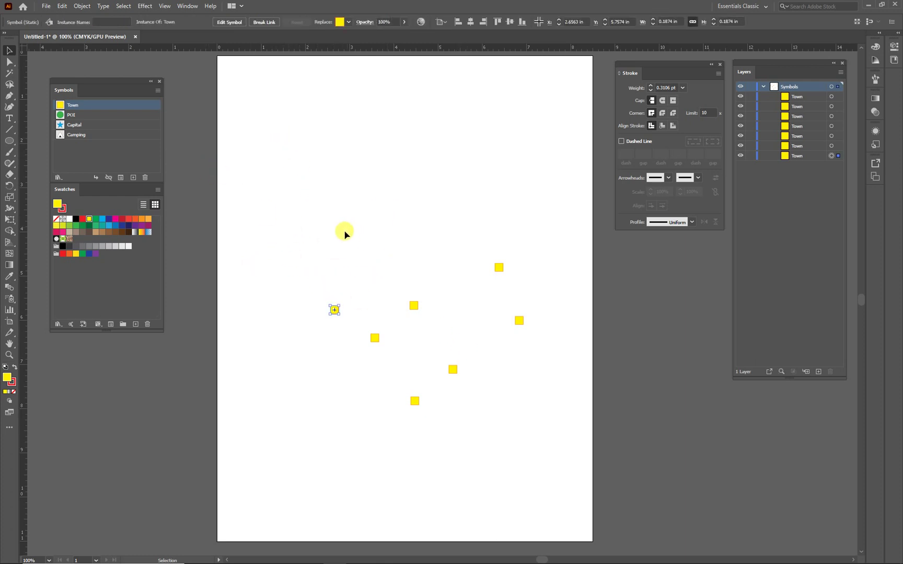
left_click(349, 22)
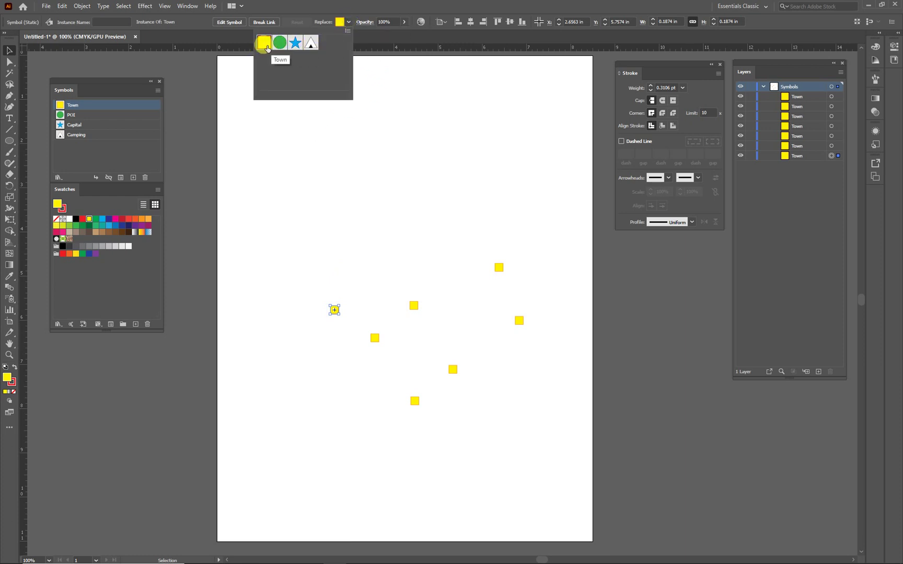
left_click(295, 46)
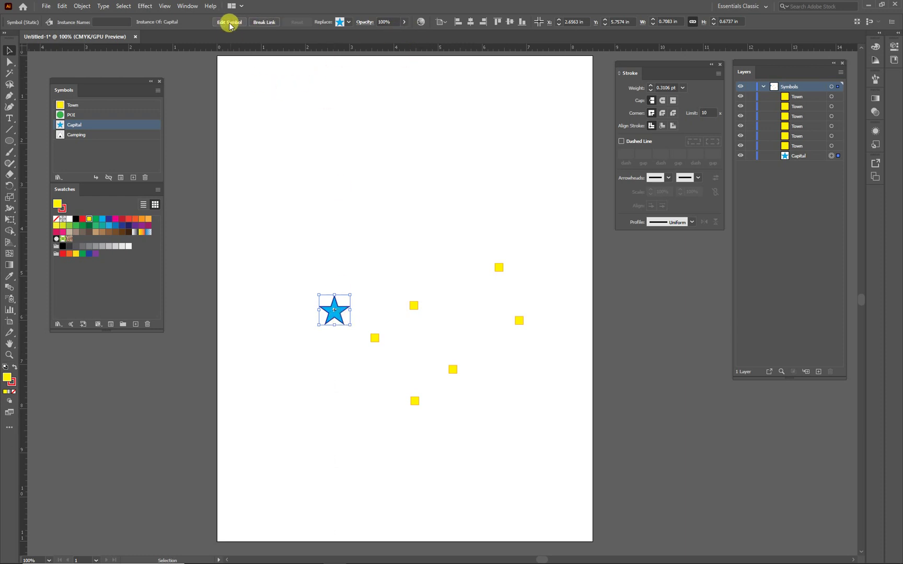
left_click(268, 22)
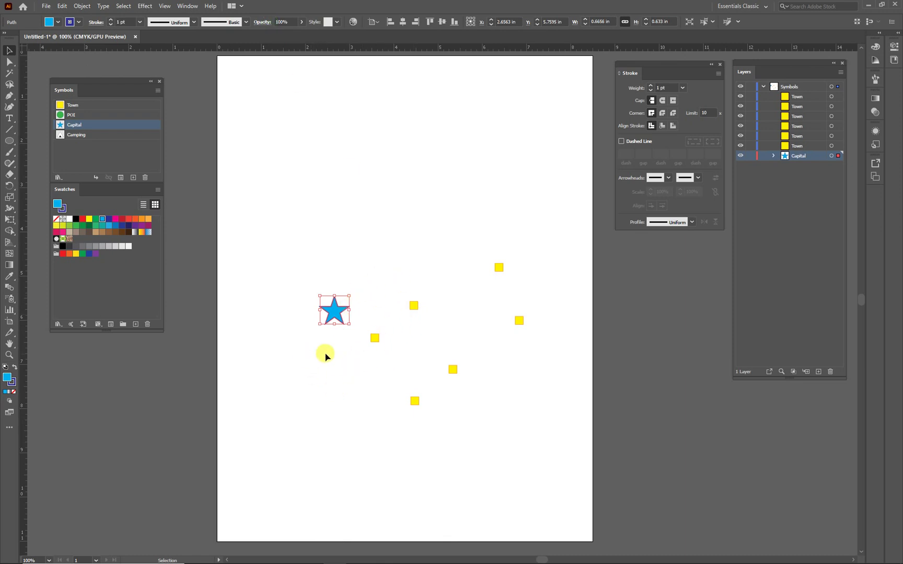
- Scale the star artwork down to 0.2553 × 0.2428 in, keeping it upright
mouse_move(318, 325)
left_mouse_down()
mouse_move(316, 317)
mouse_move(329, 317)
mouse_move(321, 325)
left_mouse_up()
mouse_move(321, 325)
left_mouse_down()
mouse_move(322, 317)
mouse_move(325, 325)
left_mouse_up()
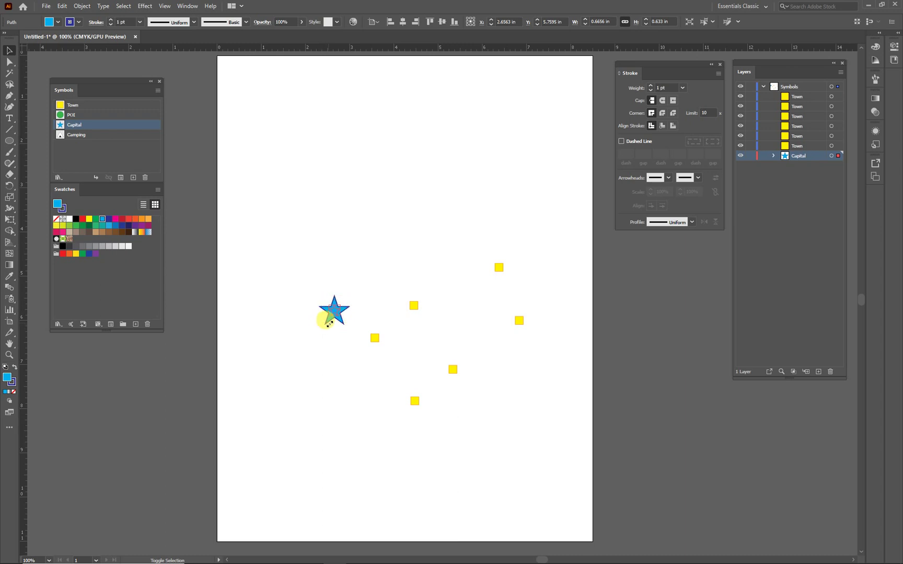
left_click_drag(329, 324, 329, 319)
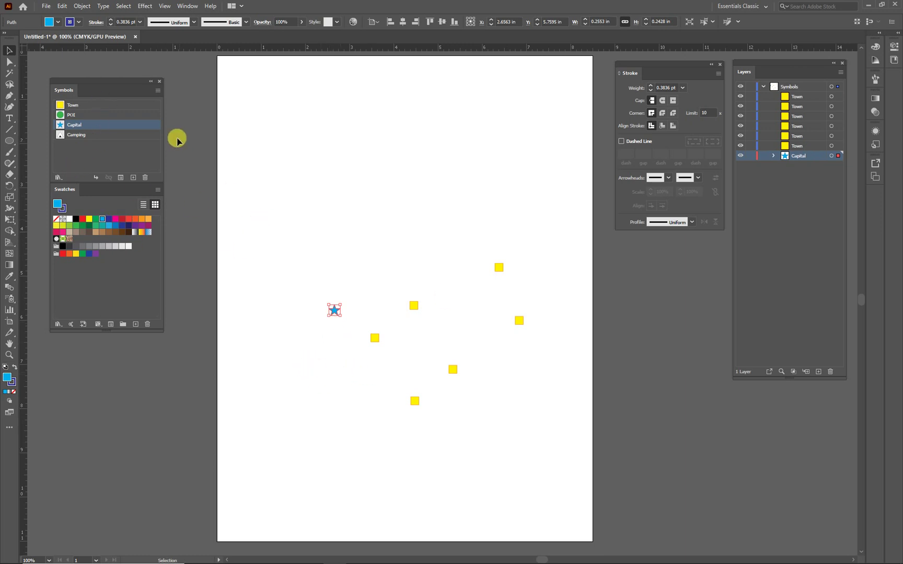
- Make the shrunken star a static Graphic symbol named NewCapitol, then deselect it
left_click(158, 90)
left_click(207, 95)
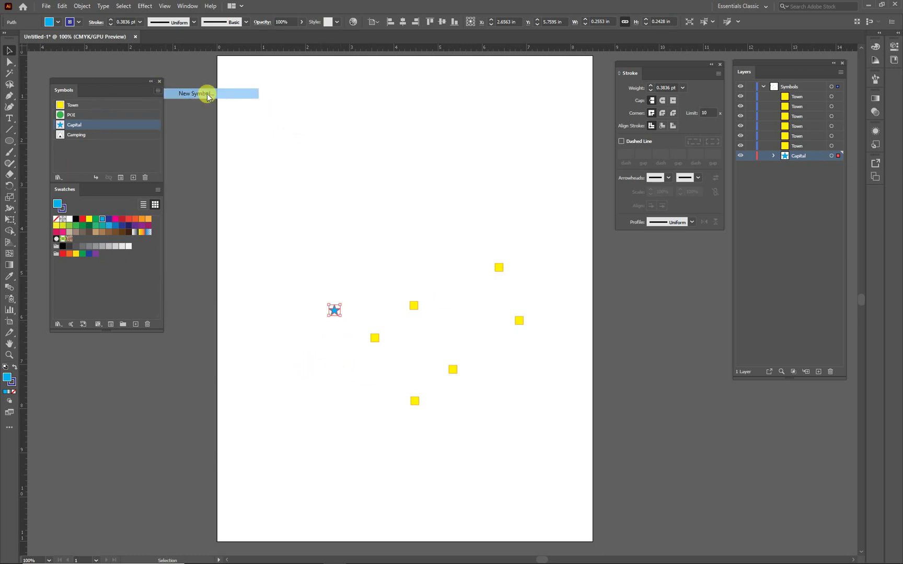
type("NewCapitol")
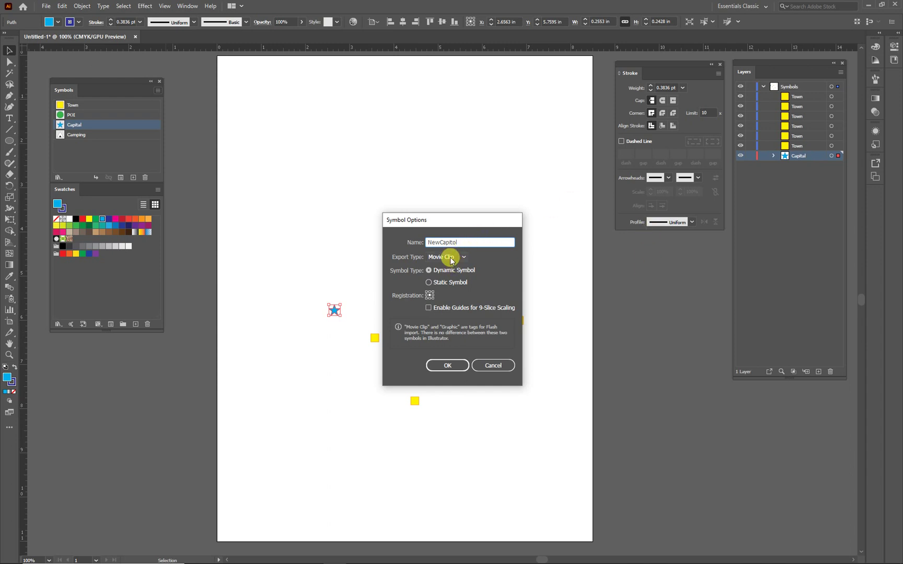
left_click(447, 256)
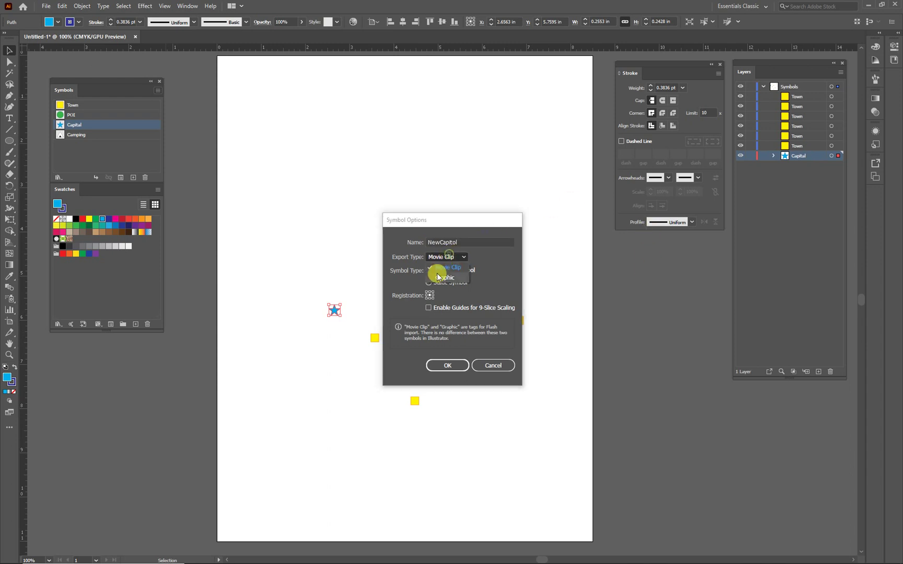
left_click(444, 281)
left_click(428, 283)
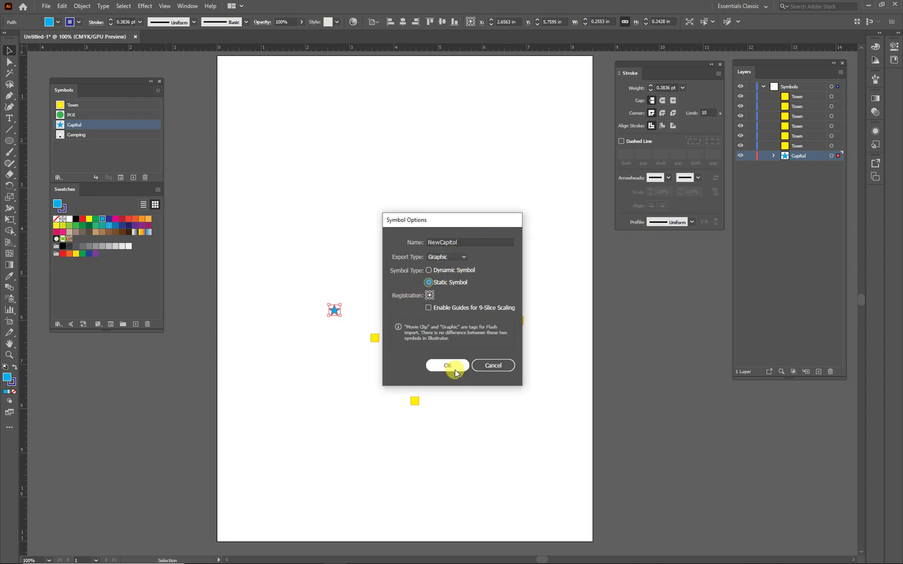
left_click(454, 366)
left_click(491, 432)
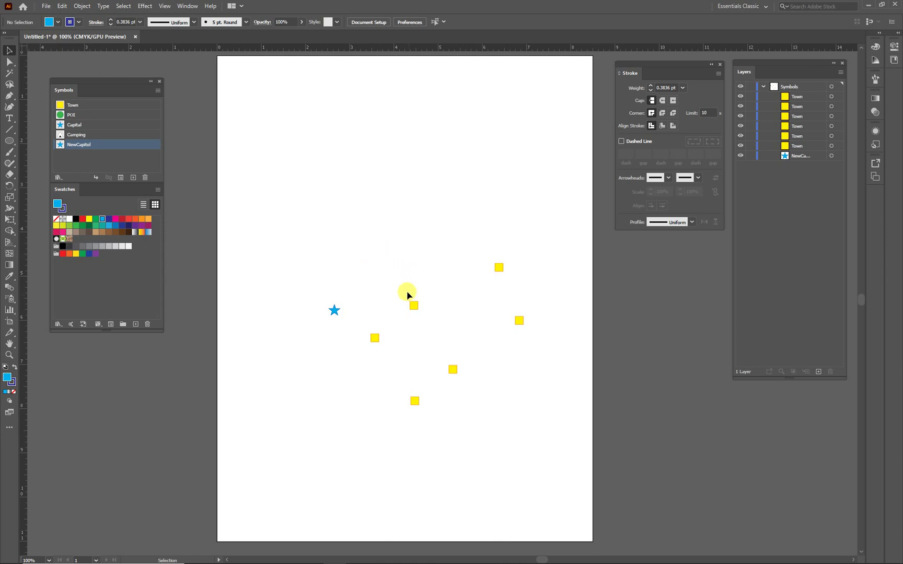
- Replace the central Town square with the Camping symbol using the Replace dropdown
left_click(414, 307)
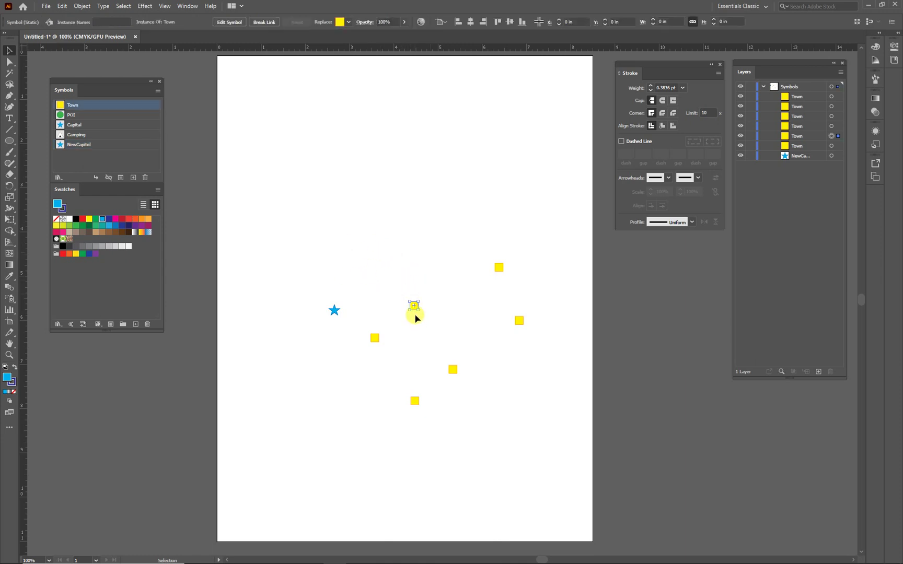
left_click(348, 21)
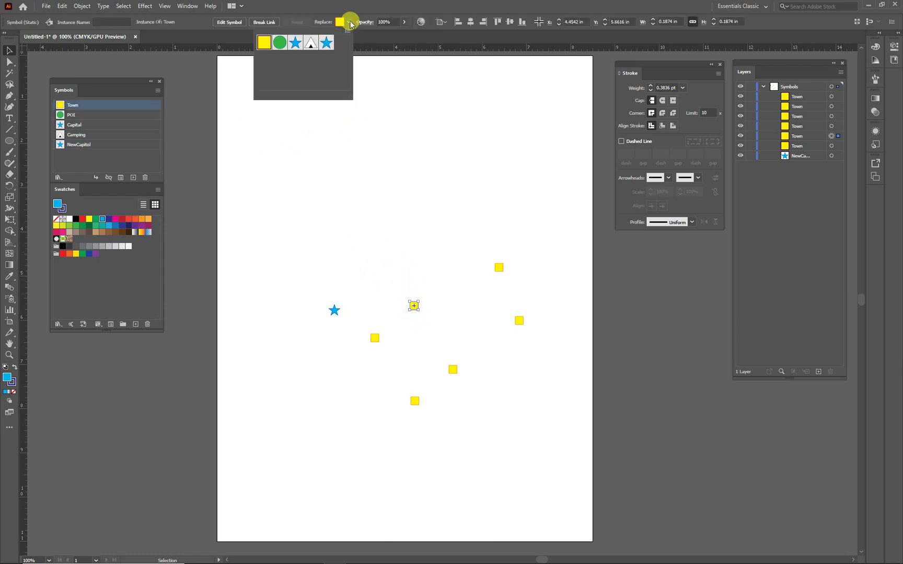
left_click(310, 43)
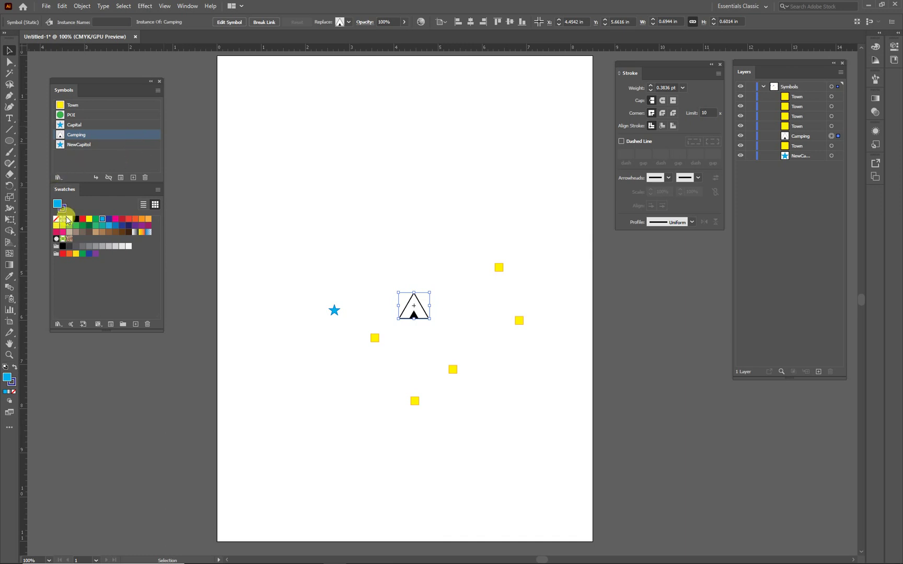
- Open the Maps symbol library and enlarge its panel to show every symbol
left_click(59, 178)
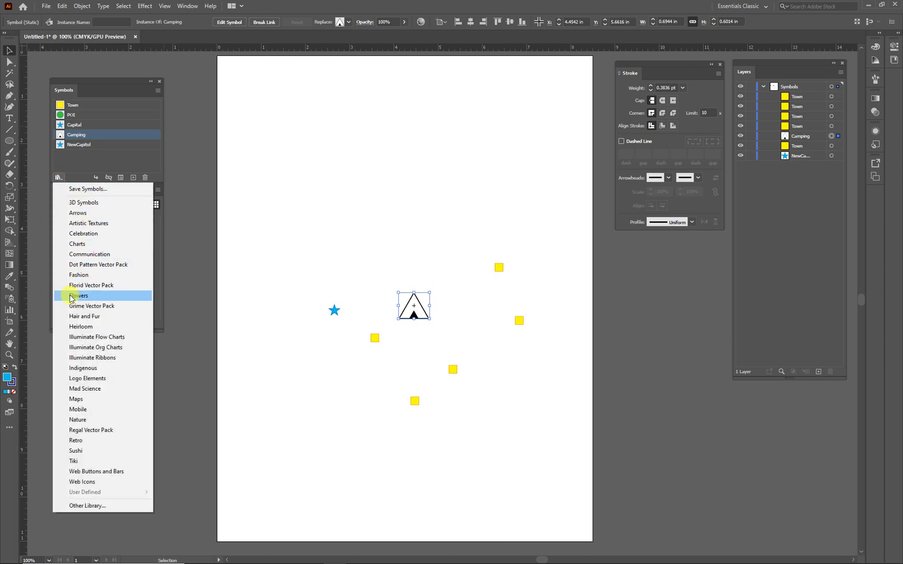
left_click(79, 400)
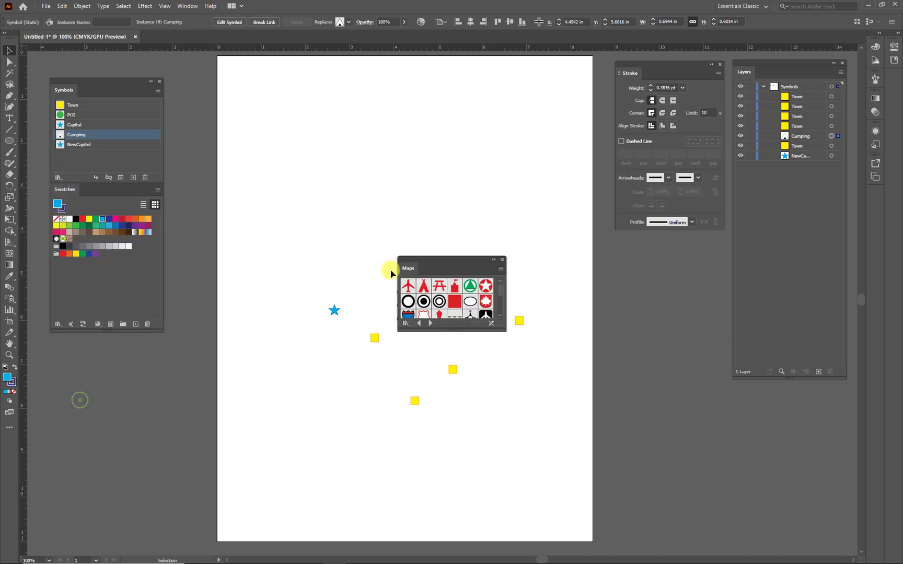
left_click_drag(456, 261, 307, 127)
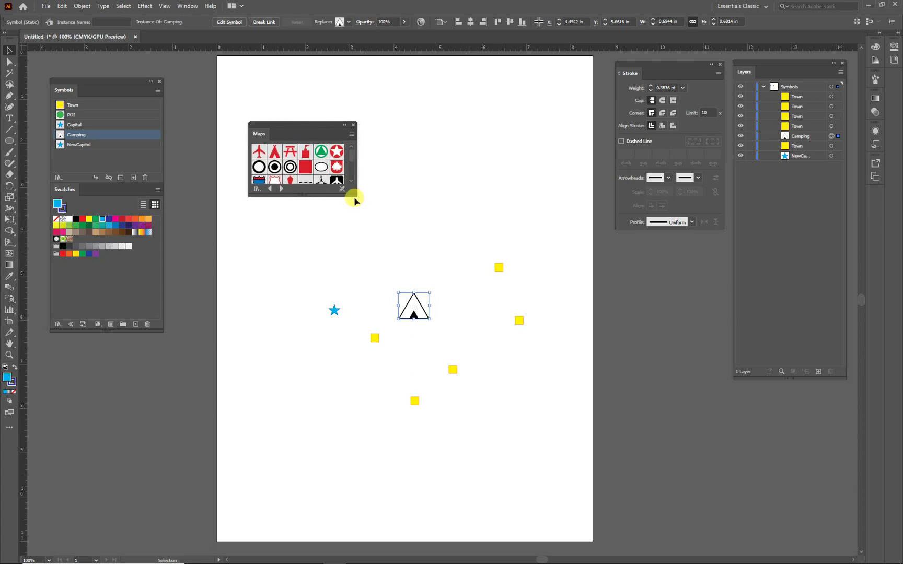
left_click_drag(354, 195, 418, 260)
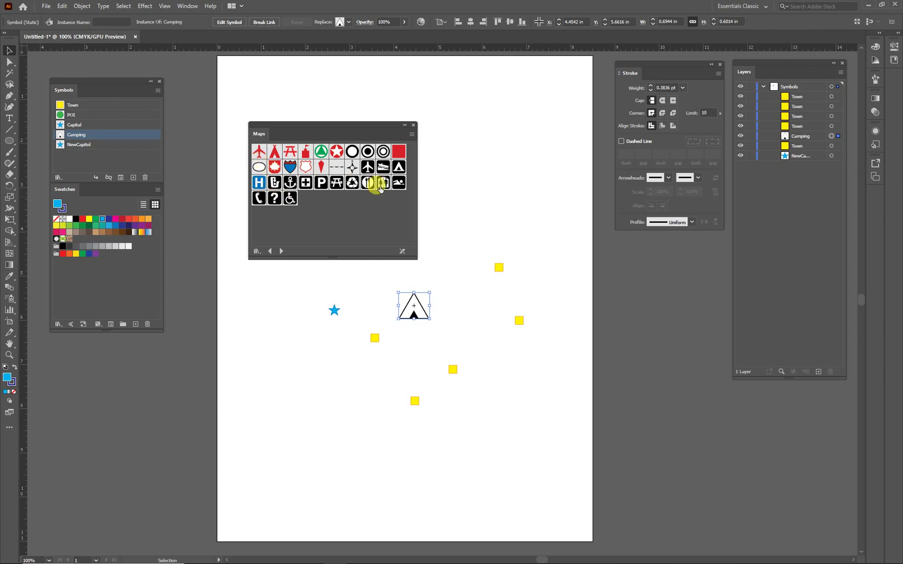
- Drag Campground 2, Parking, Airport, Compass Rose and Interstate Highway into the Symbols panel
left_click_drag(398, 167, 112, 156)
left_click_drag(322, 186, 89, 171)
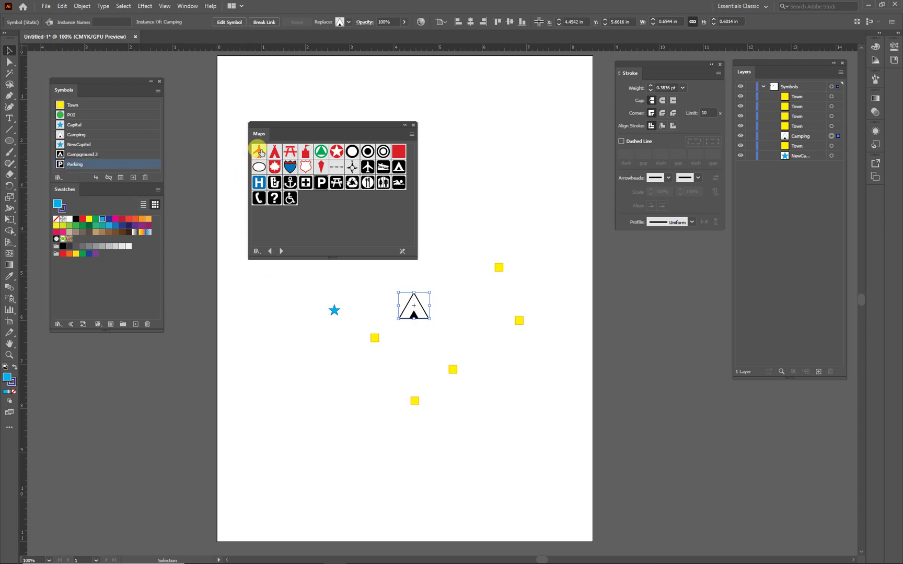
left_click_drag(216, 174, 121, 238)
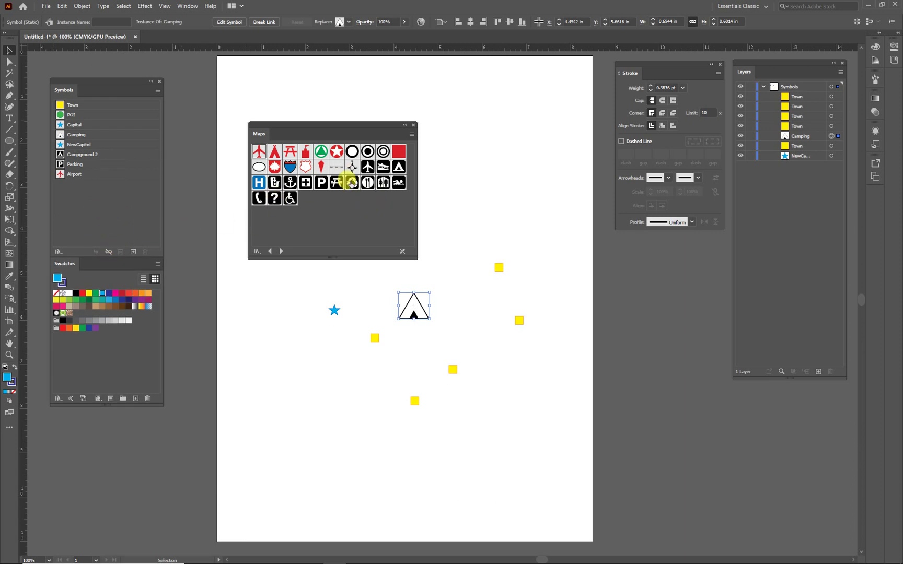
left_click_drag(352, 166, 116, 211)
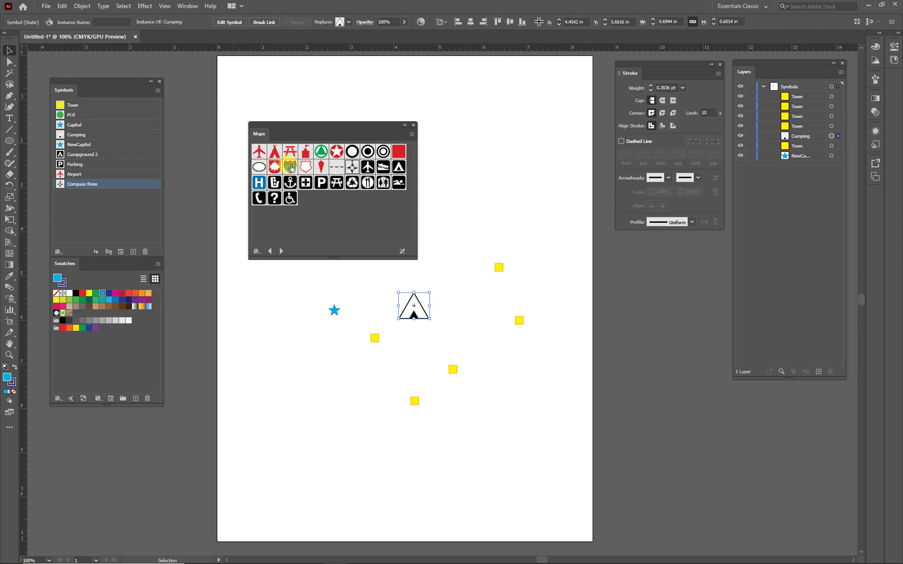
left_click_drag(290, 166, 116, 201)
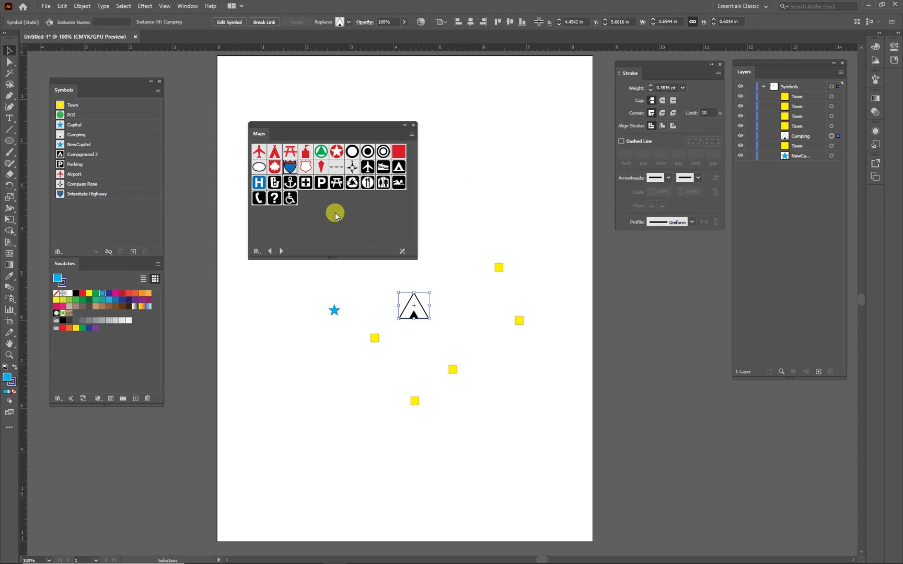
- Place a Campground 2 symbol instance on the map just above the tent
left_click(414, 128)
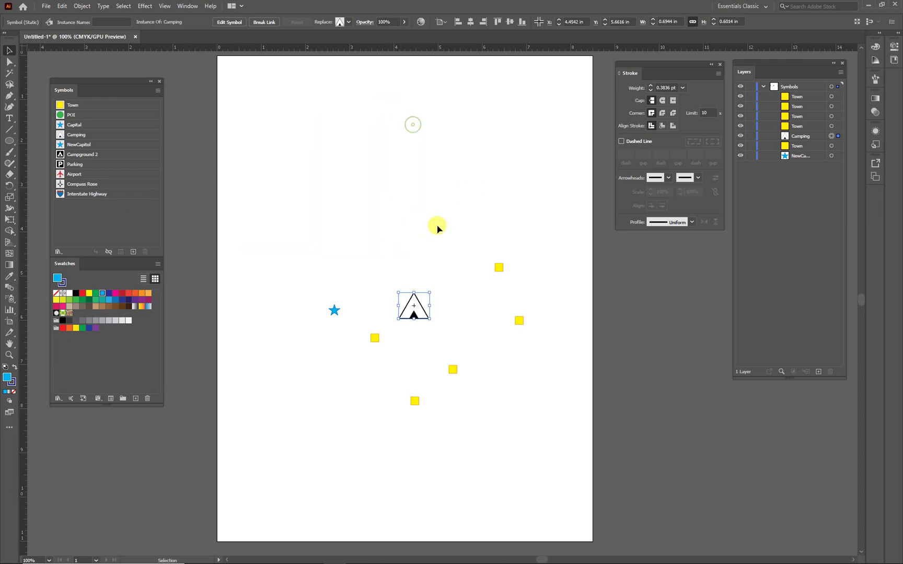
left_click(434, 207)
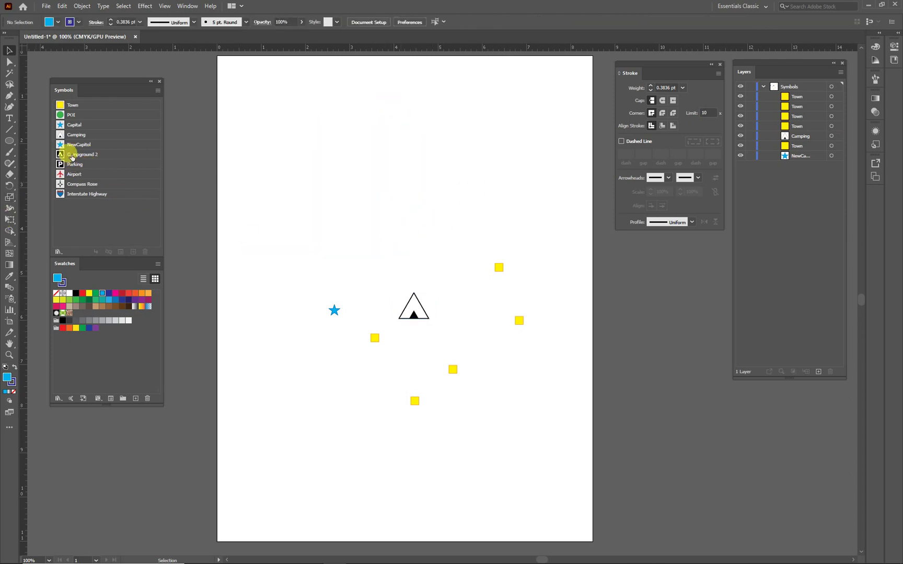
left_click_drag(72, 157, 414, 267)
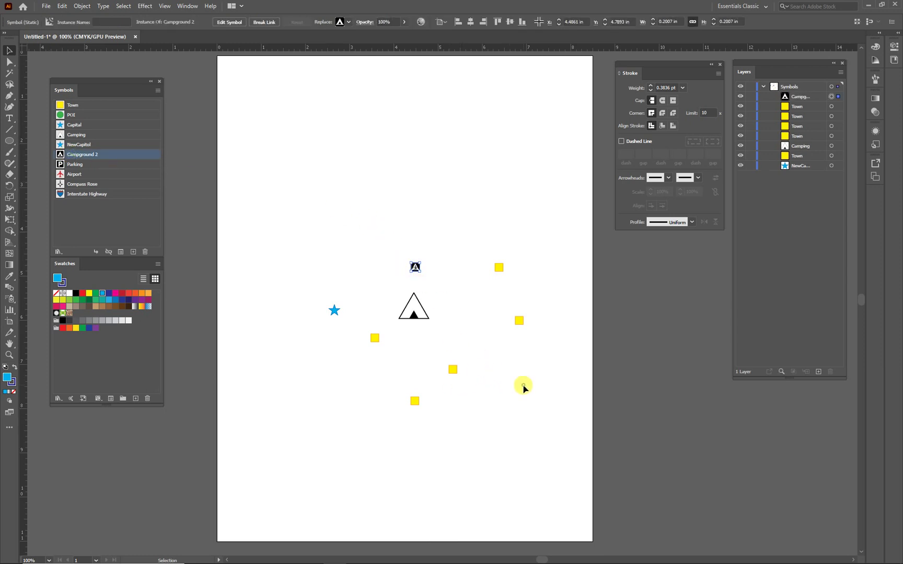
left_click(448, 272)
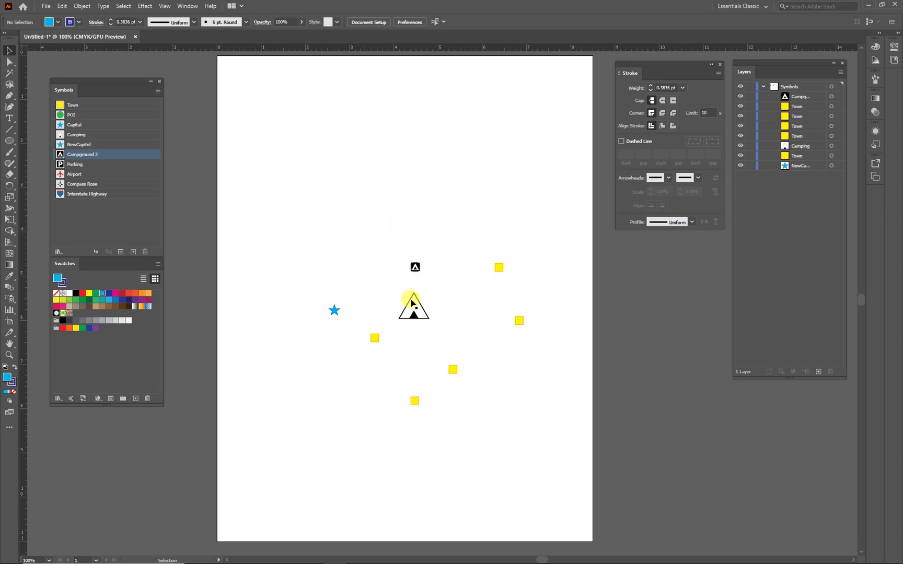
- Replace the upper-right yellow Town square with the Airport symbol and keep it selected
left_click_drag(489, 254, 526, 292)
left_click(349, 21)
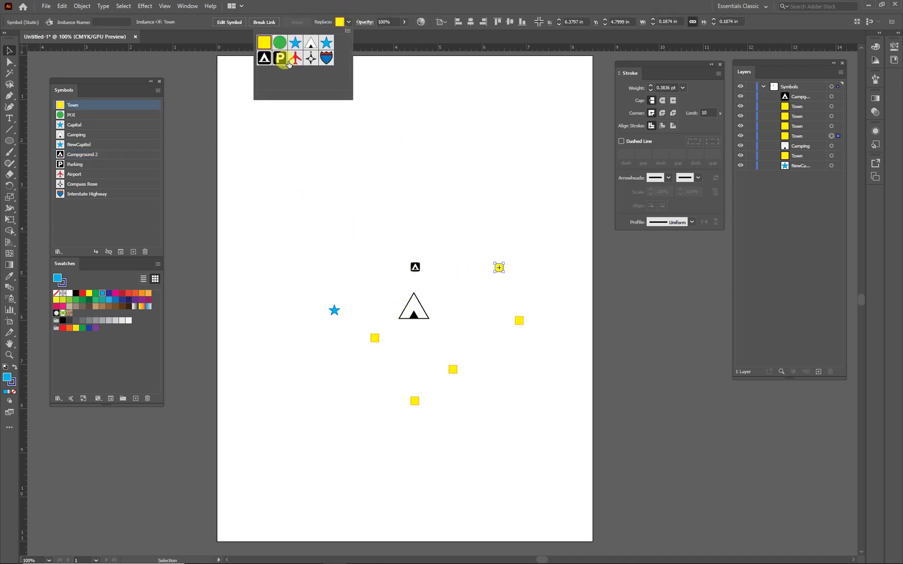
left_click(294, 58)
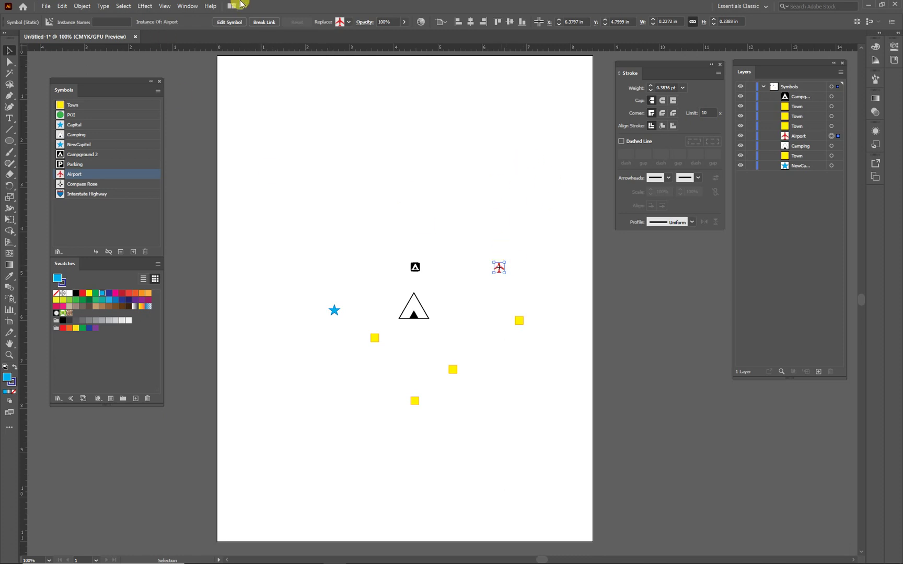
left_click(515, 302)
left_click_drag(478, 244, 520, 280)
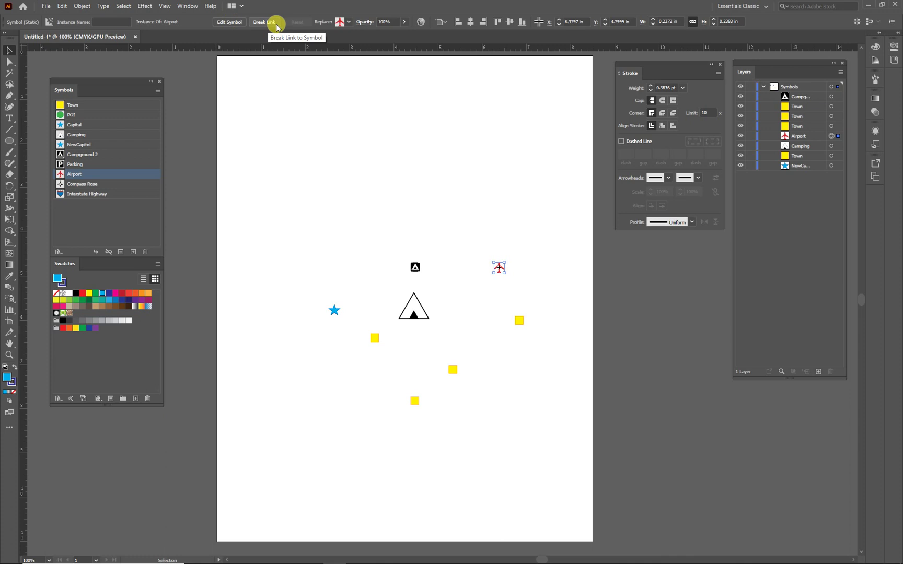
- Edit the Airport symbol so its airplane path is filled black instead of red, then exit isolation mode
left_click(232, 23)
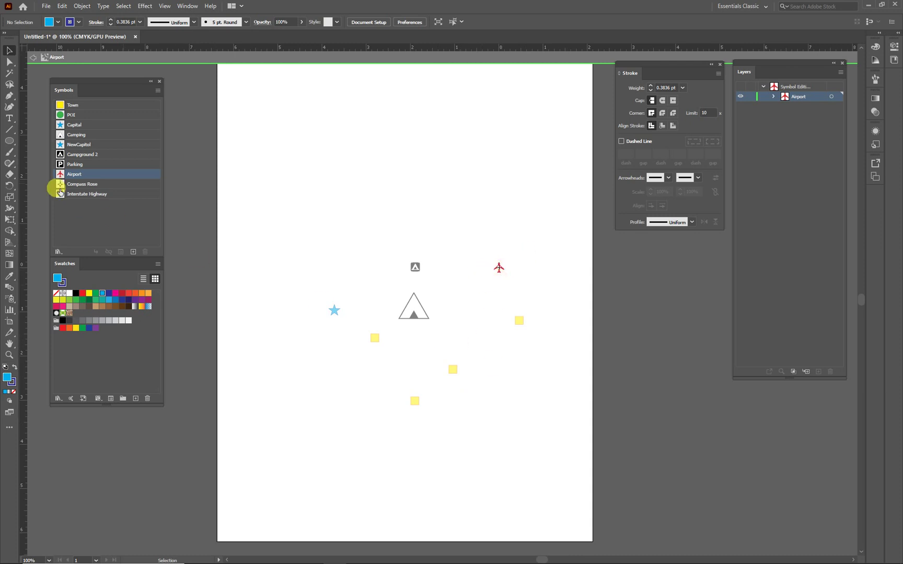
left_click(774, 96)
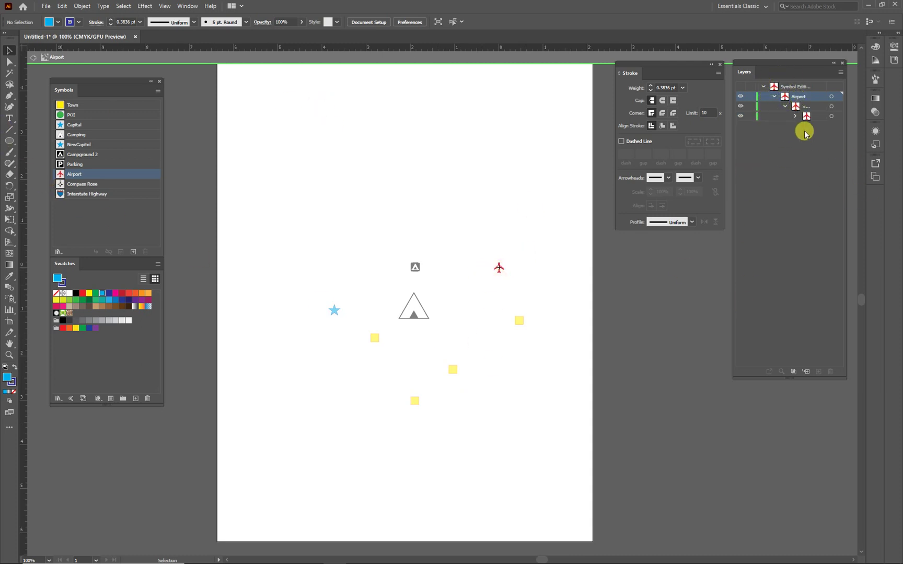
left_click(795, 116)
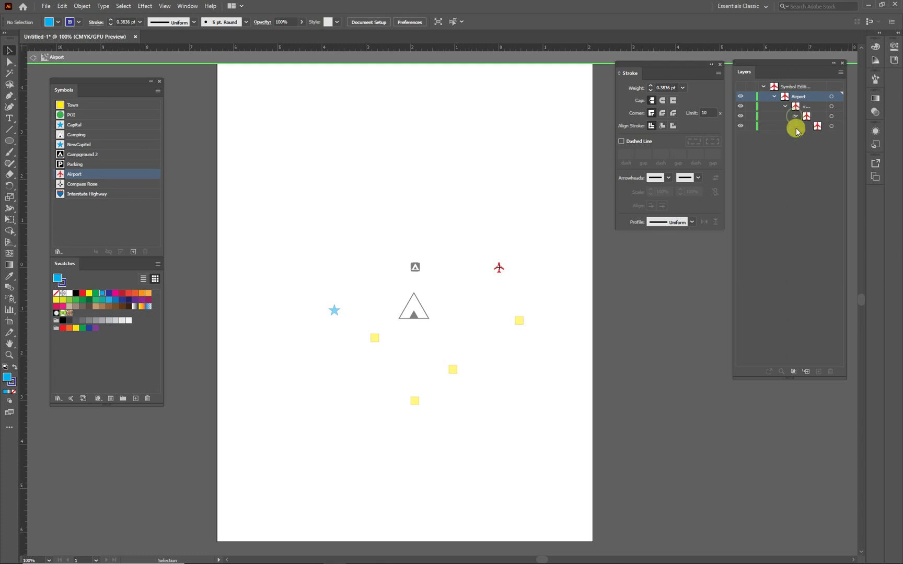
left_click(831, 126)
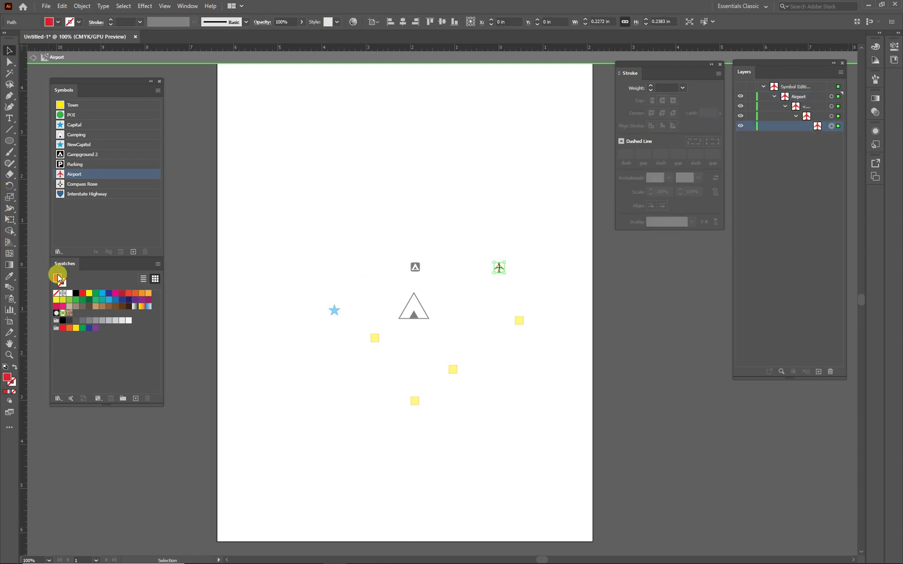
left_click(76, 293)
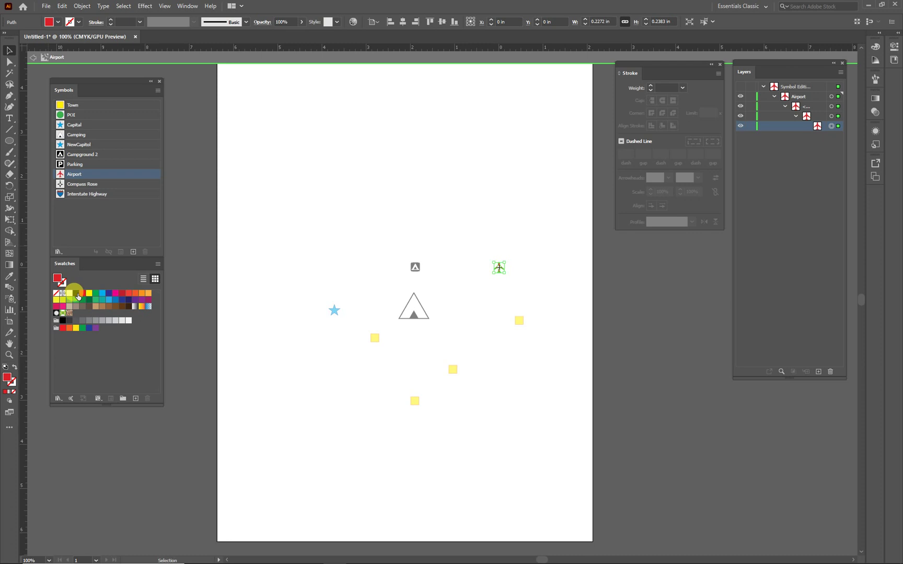
left_click(32, 58)
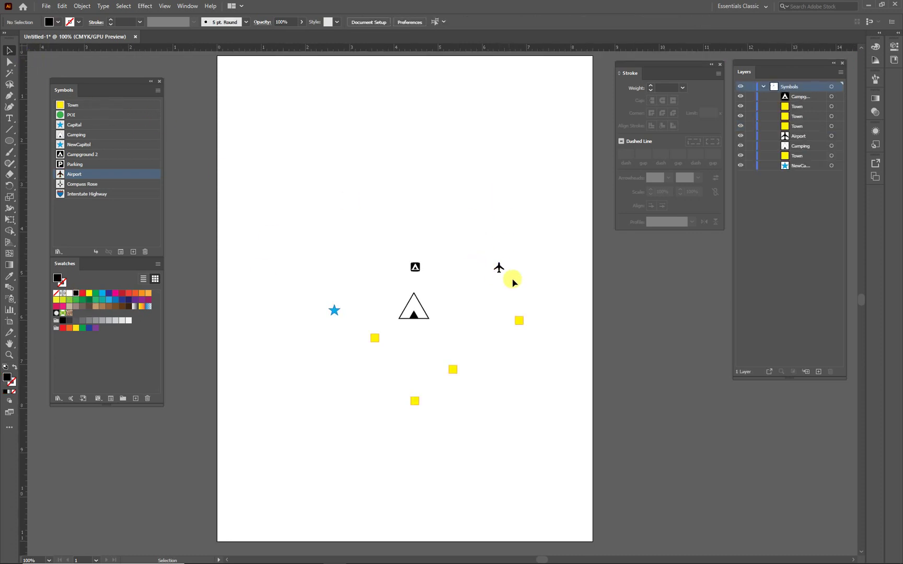